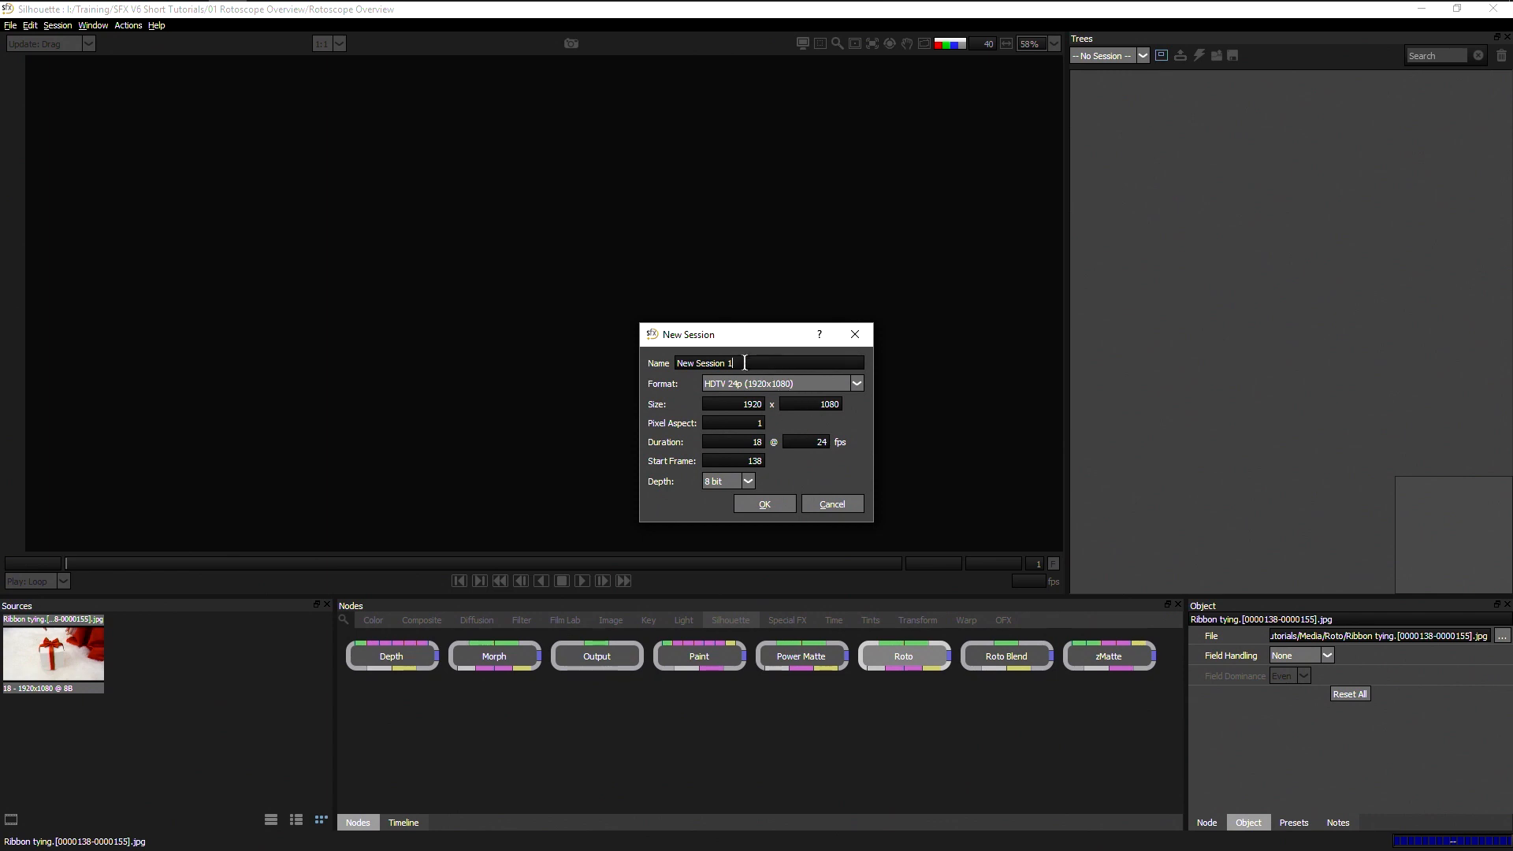
Step: Name the new session Rotoscoping and create it with the HDTV 24p (1920x1080) format
{"action": "left_click_drag", "start_coordinate": [744, 362], "coordinate": [488, 379]}
{"action": "type", "text": "Rotoscoping"}
{"action": "left_click", "coordinate": [763, 502]}
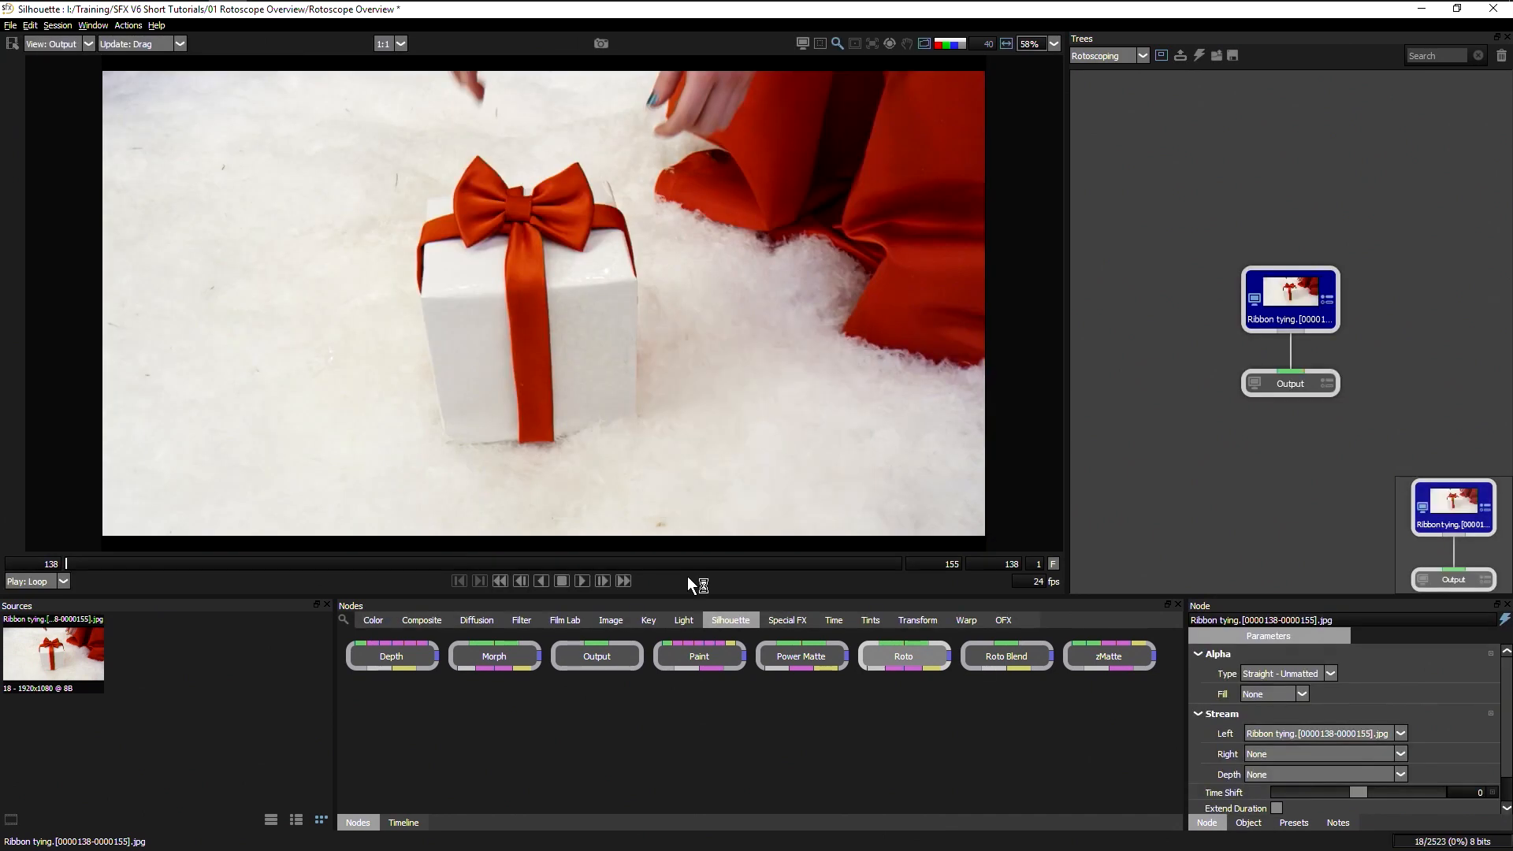
Step: Play the ribbon tying clip to review the motion and return to frame 138
{"action": "left_click", "coordinate": [582, 579]}
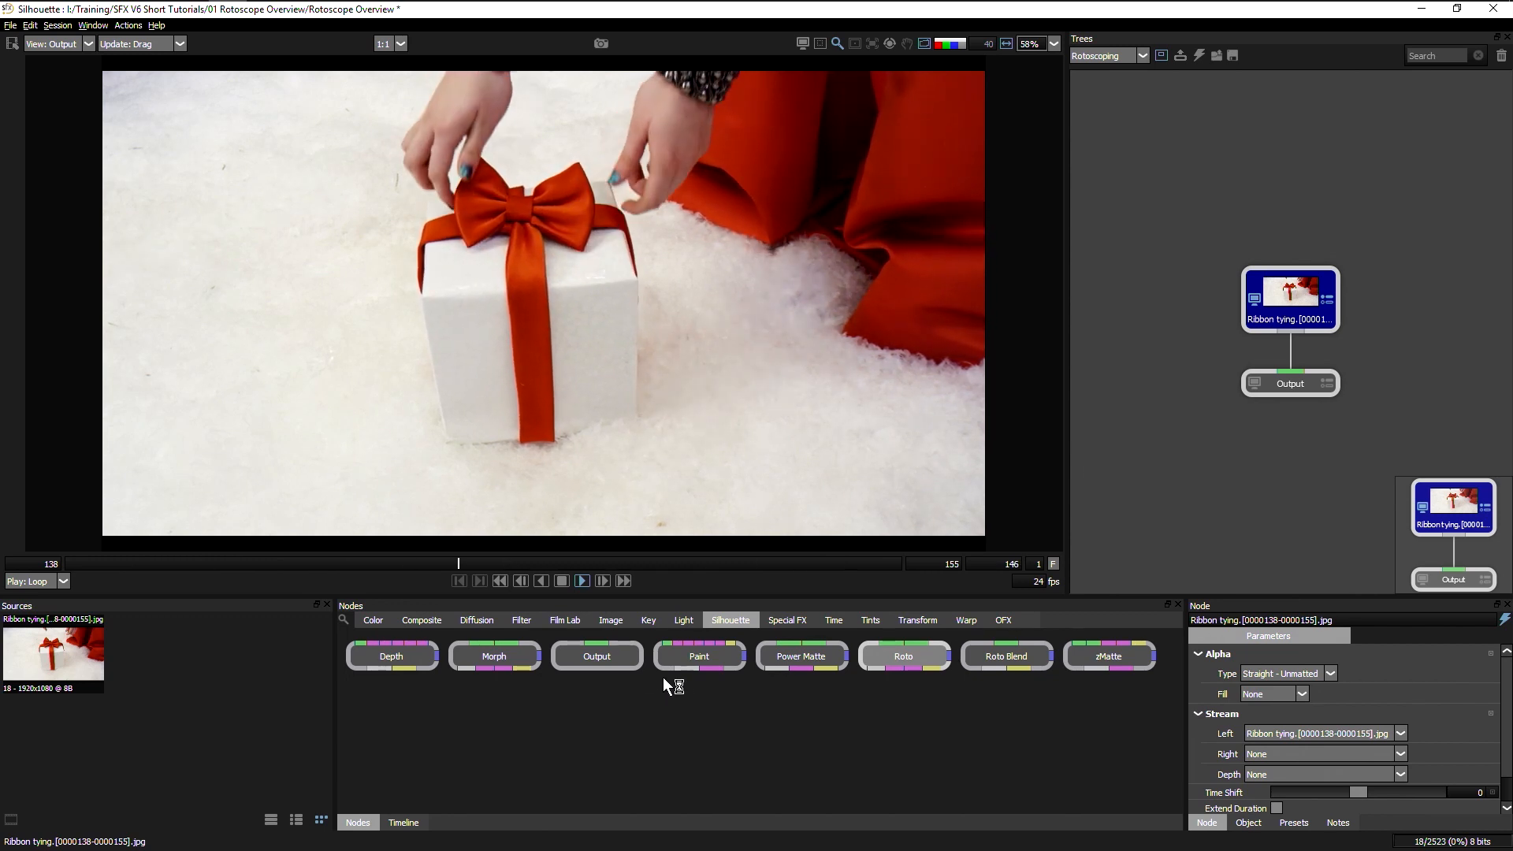
{"action": "key", "text": "space"}
{"action": "left_click_drag", "start_coordinate": [644, 562], "coordinate": [9, 587]}
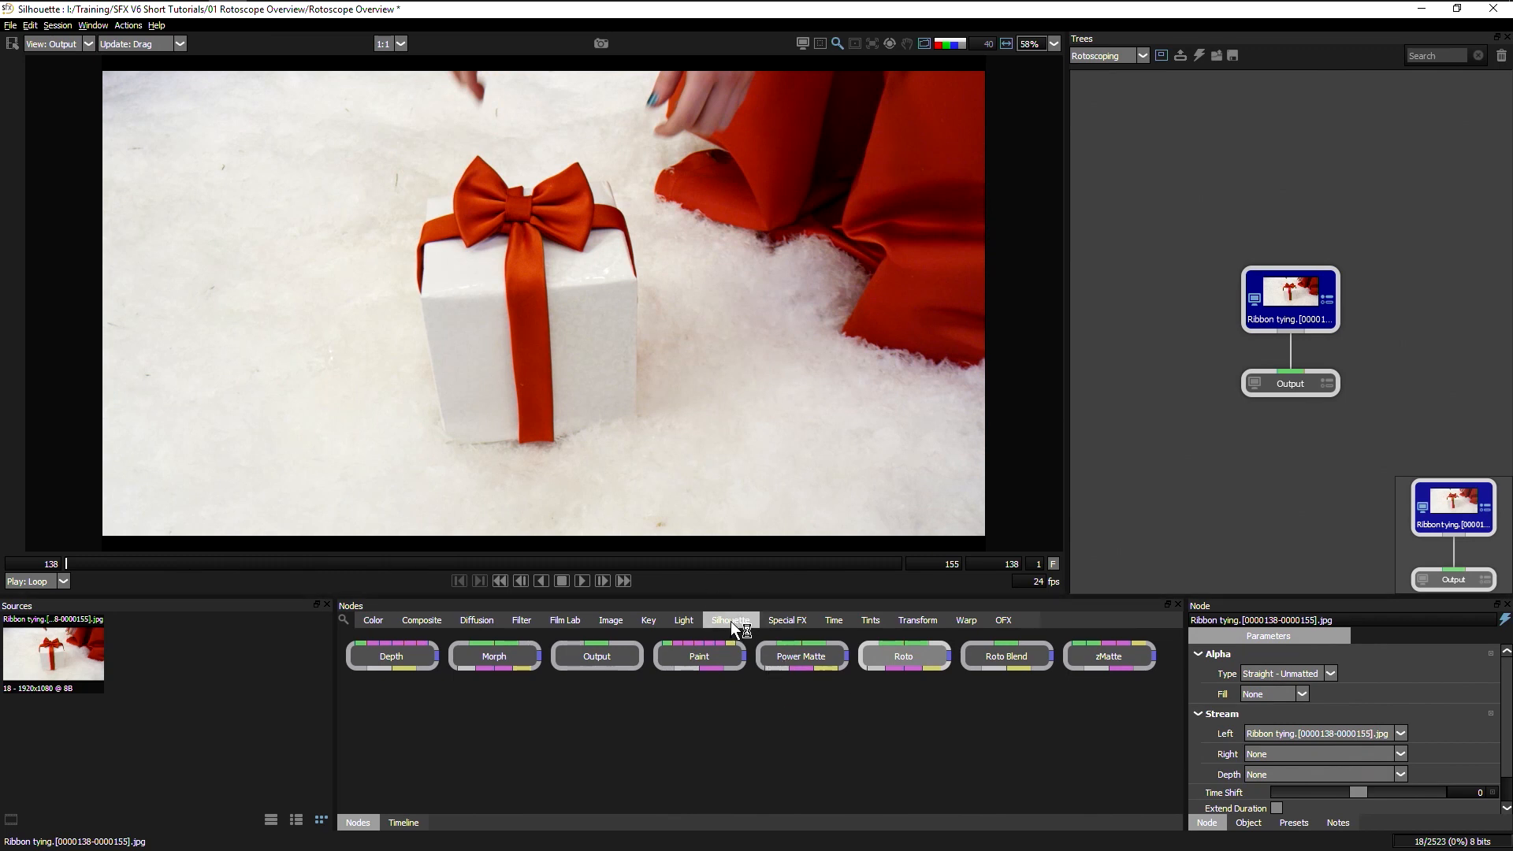
Step: Find the Roto node by searching for roto and insert it between the ribbon tying source and the Output node
{"action": "left_click", "coordinate": [343, 620]}
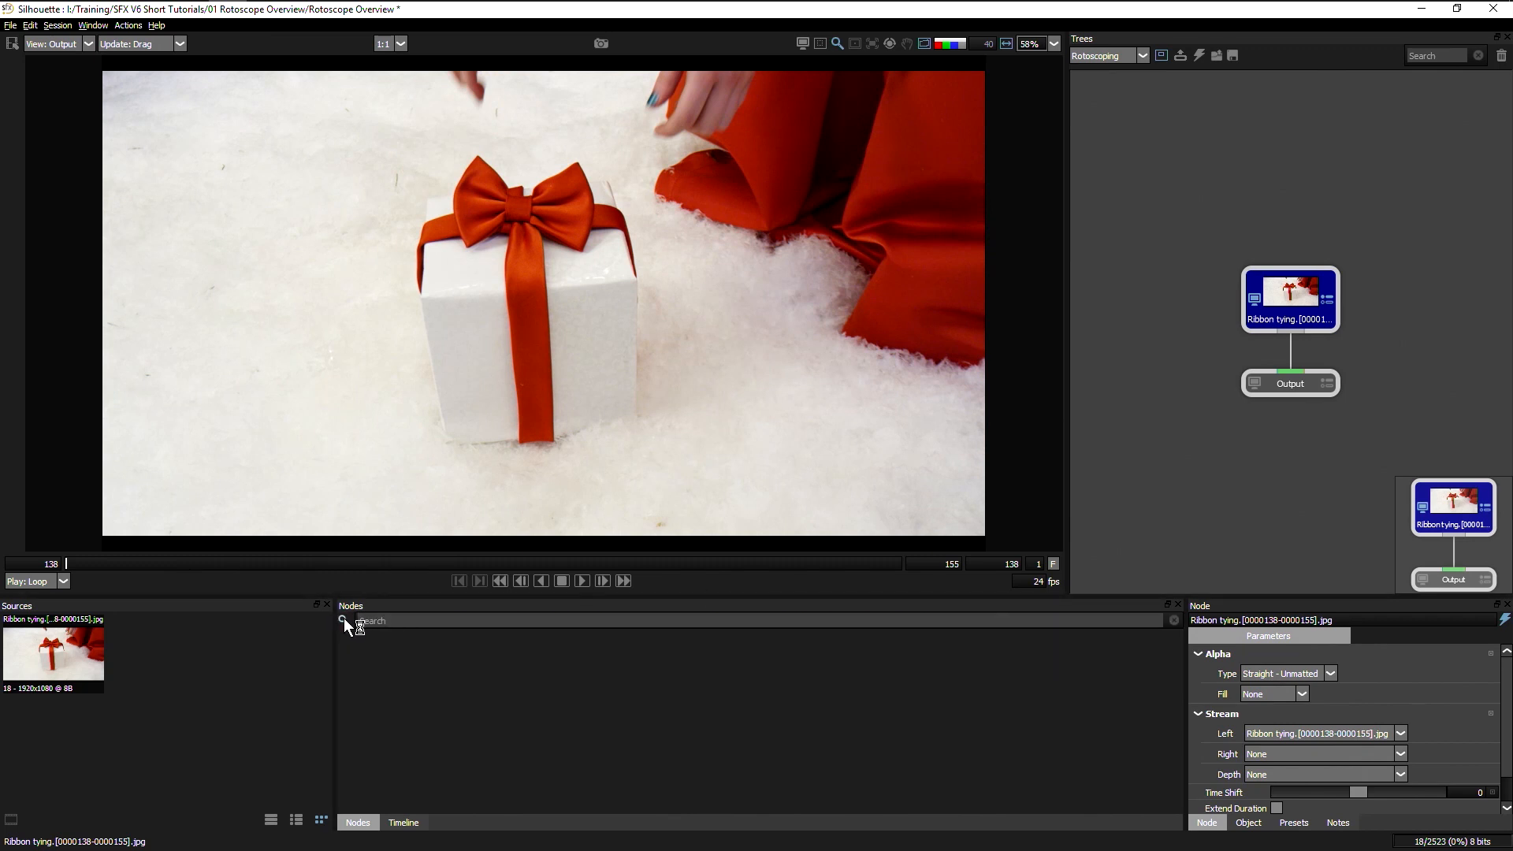
{"action": "type", "text": "roto"}
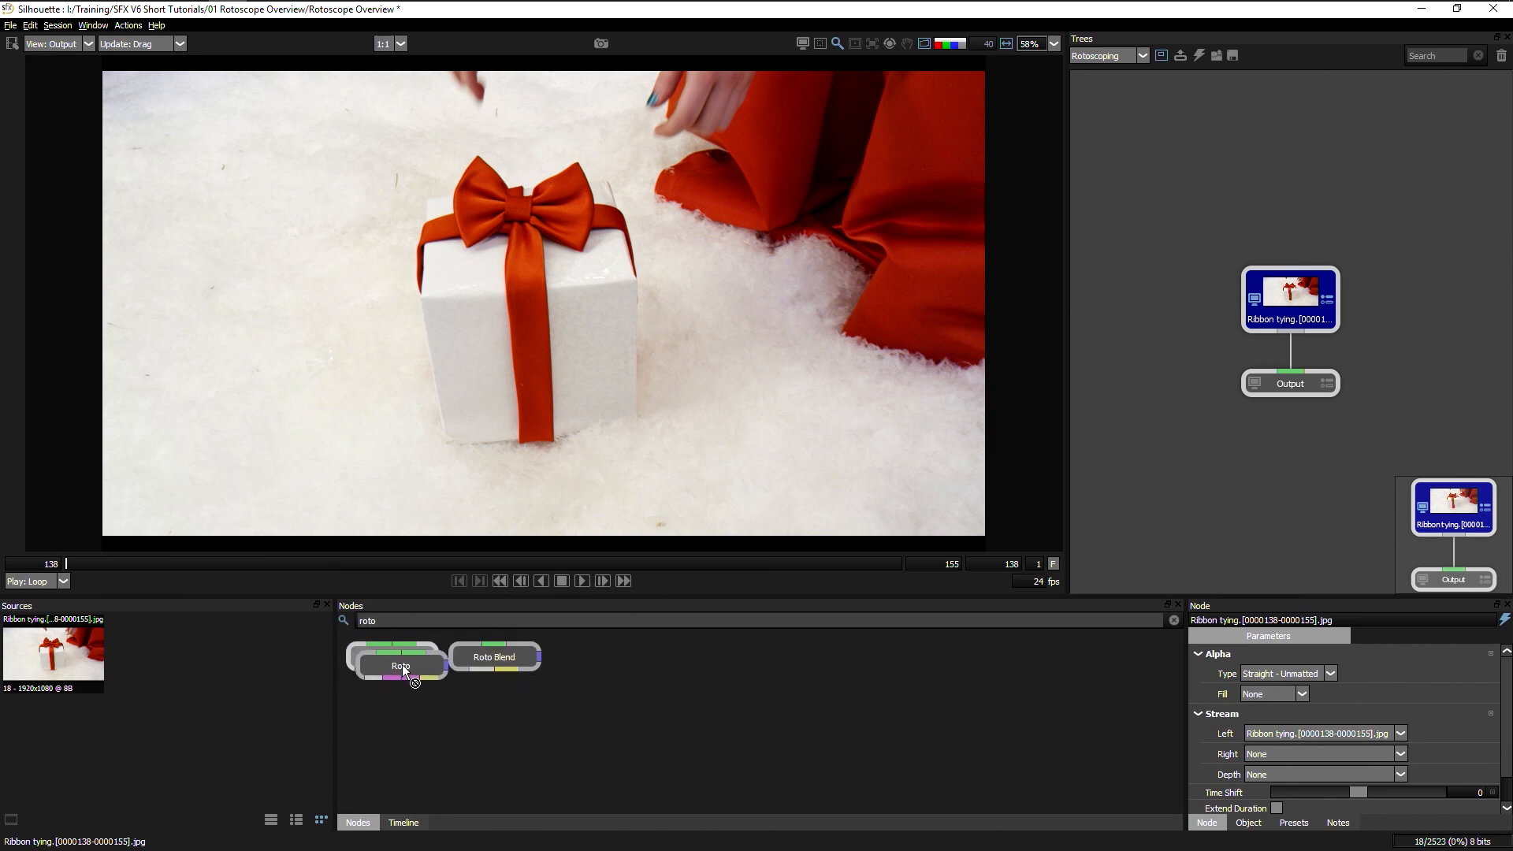
{"action": "left_click_drag", "start_coordinate": [402, 664], "coordinate": [1260, 253]}
{"action": "left_click", "coordinate": [1288, 351]}
{"action": "left_click", "coordinate": [1286, 343]}
{"action": "left_click_drag", "start_coordinate": [1287, 351], "coordinate": [1305, 306]}
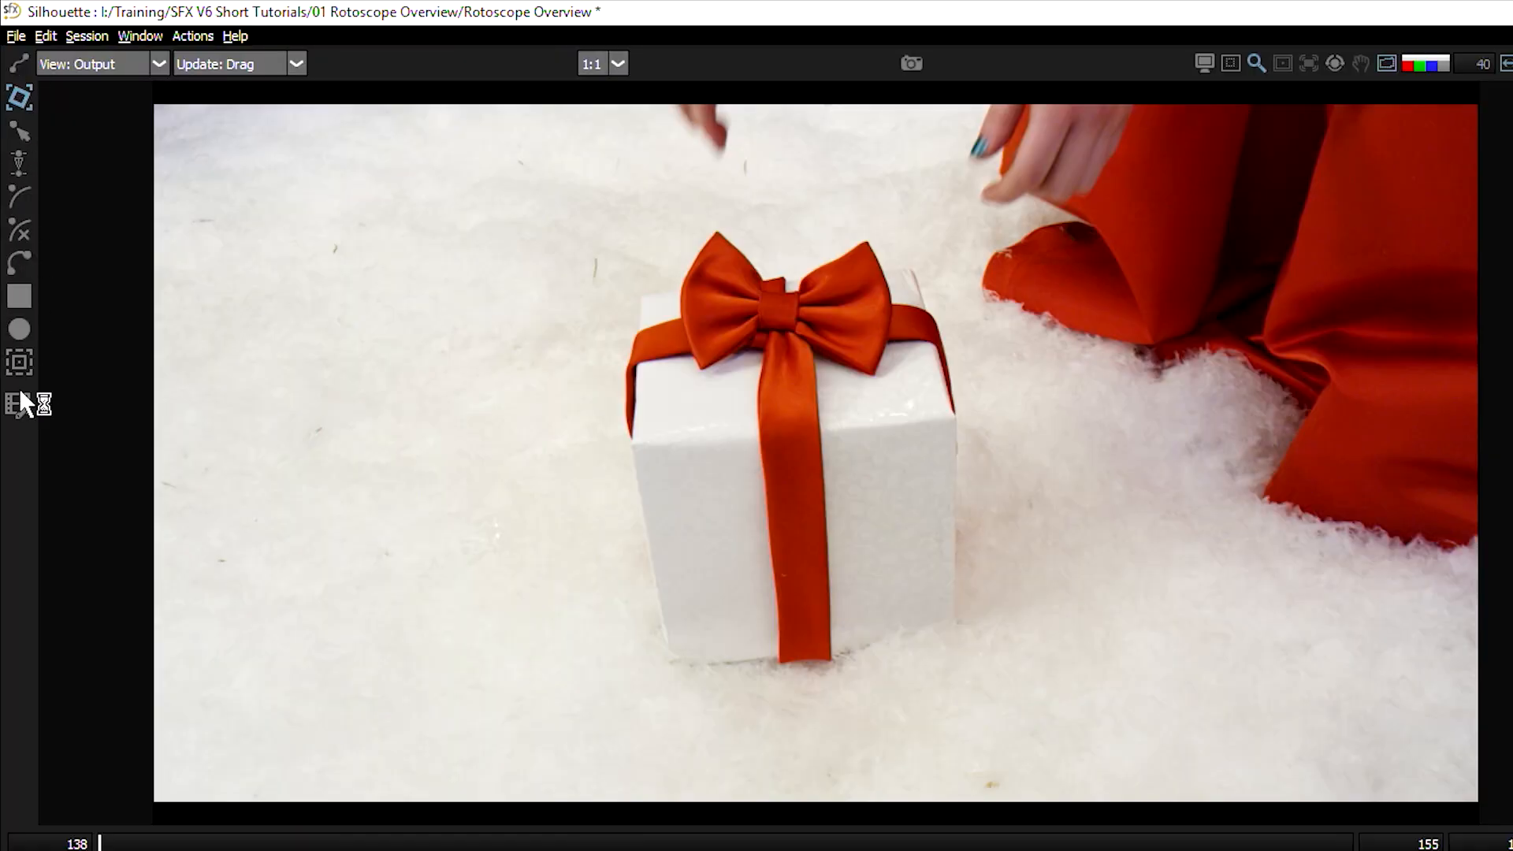
{"action": "left_click", "coordinate": [123, 64]}
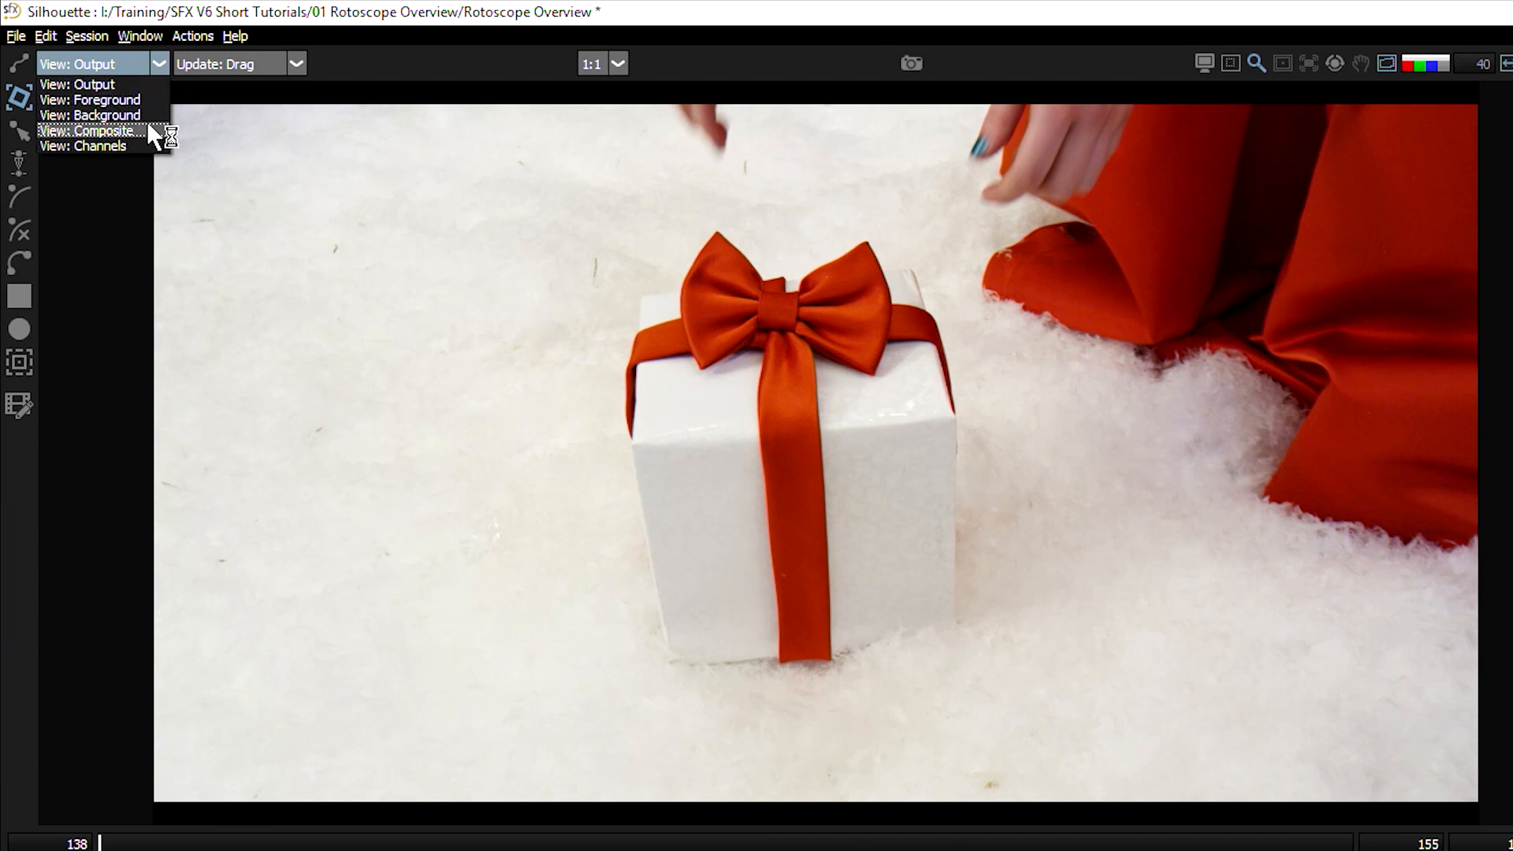
{"action": "left_click", "coordinate": [148, 312]}
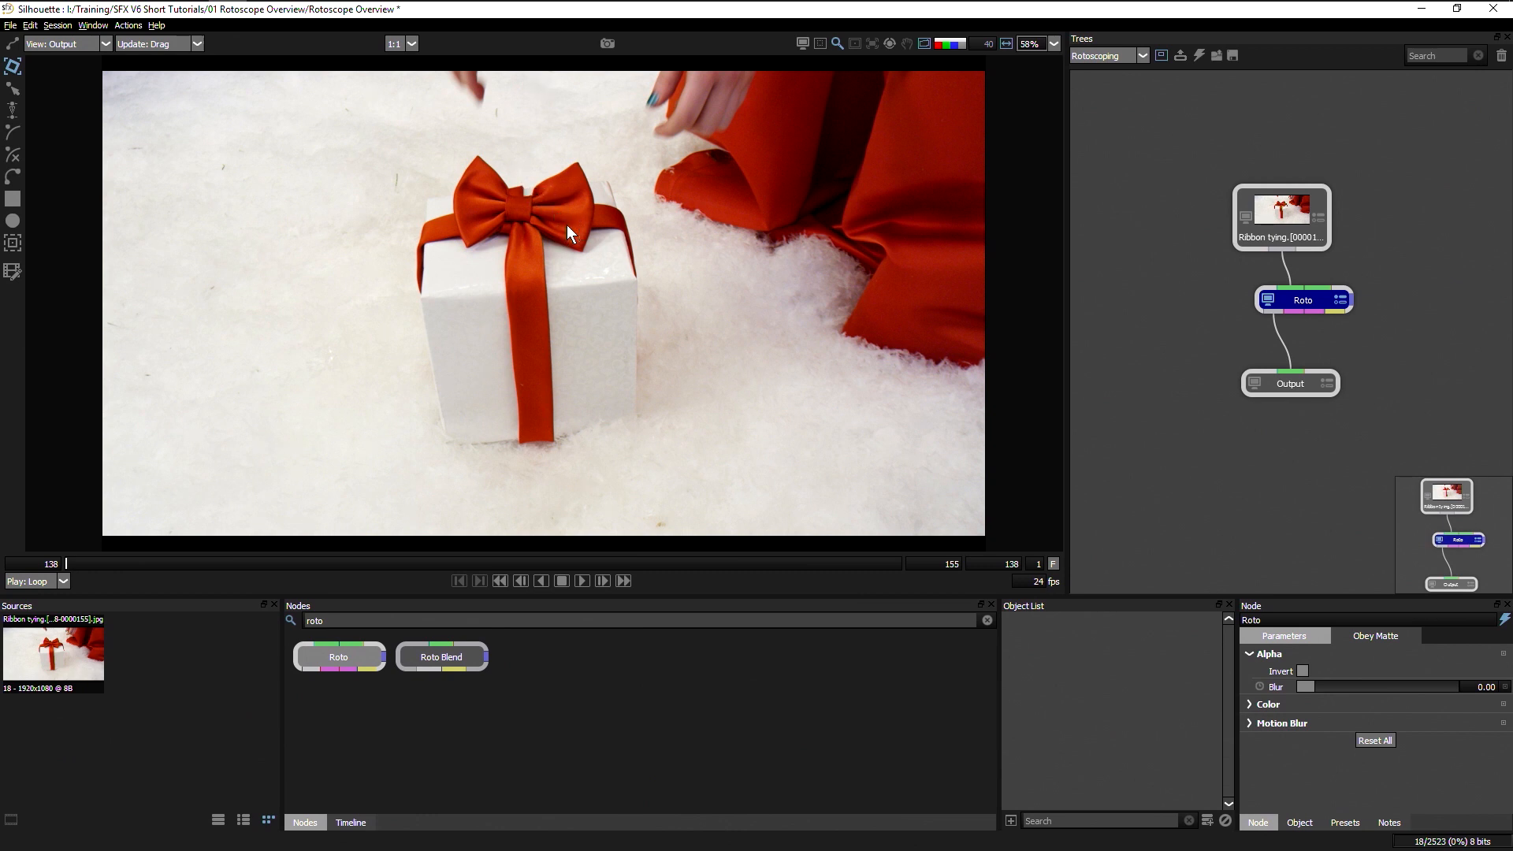
Step: Examine the gift's bow and the fingertips at several magnifications, including 100% and 200%, and fit the whole frame again
{"action": "left_click", "coordinate": [1053, 43]}
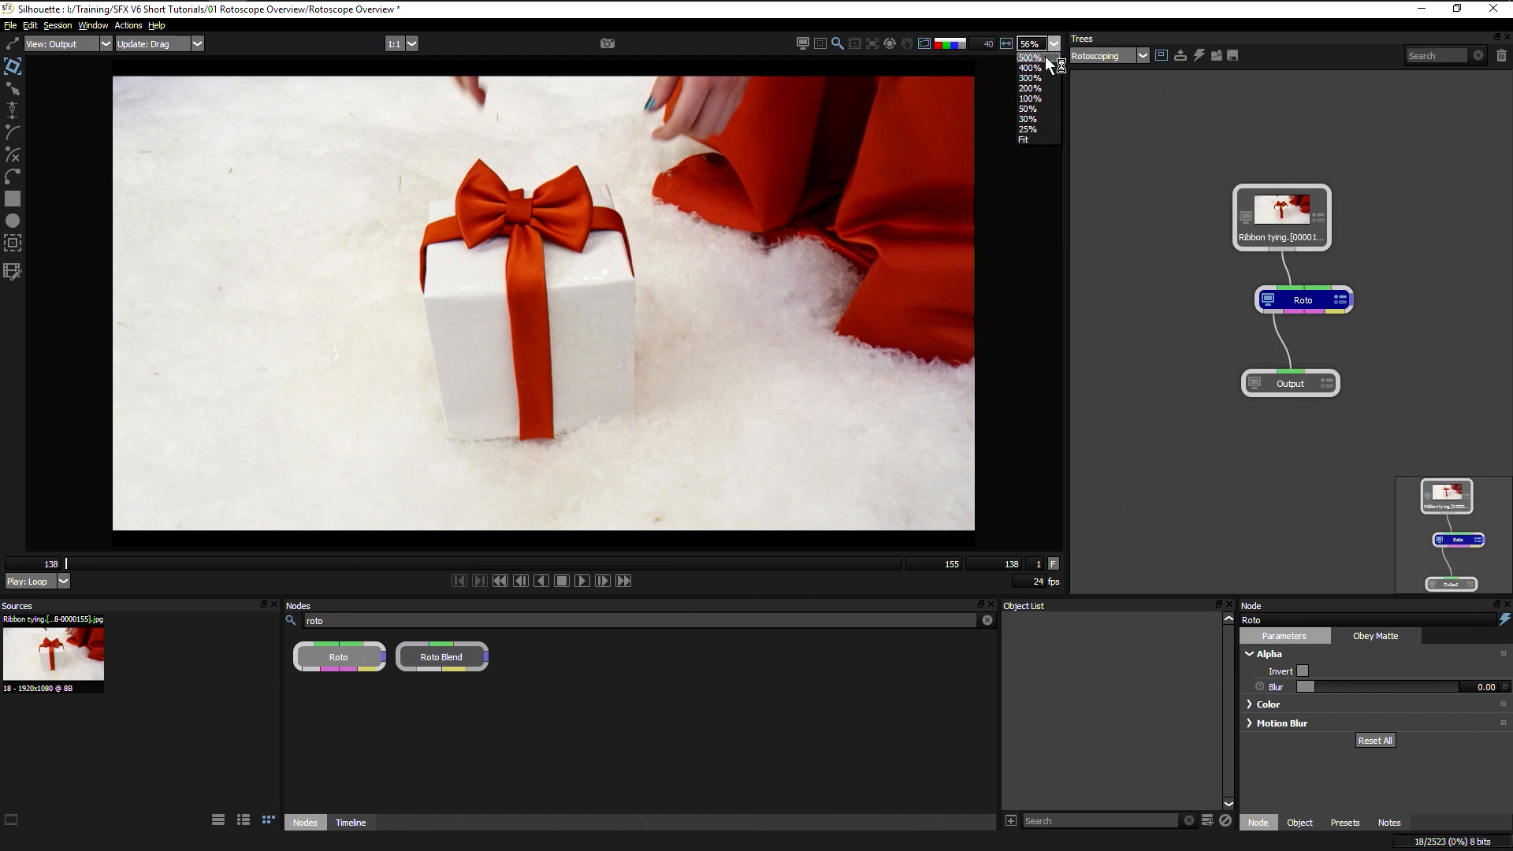
{"action": "left_click", "coordinate": [1042, 98]}
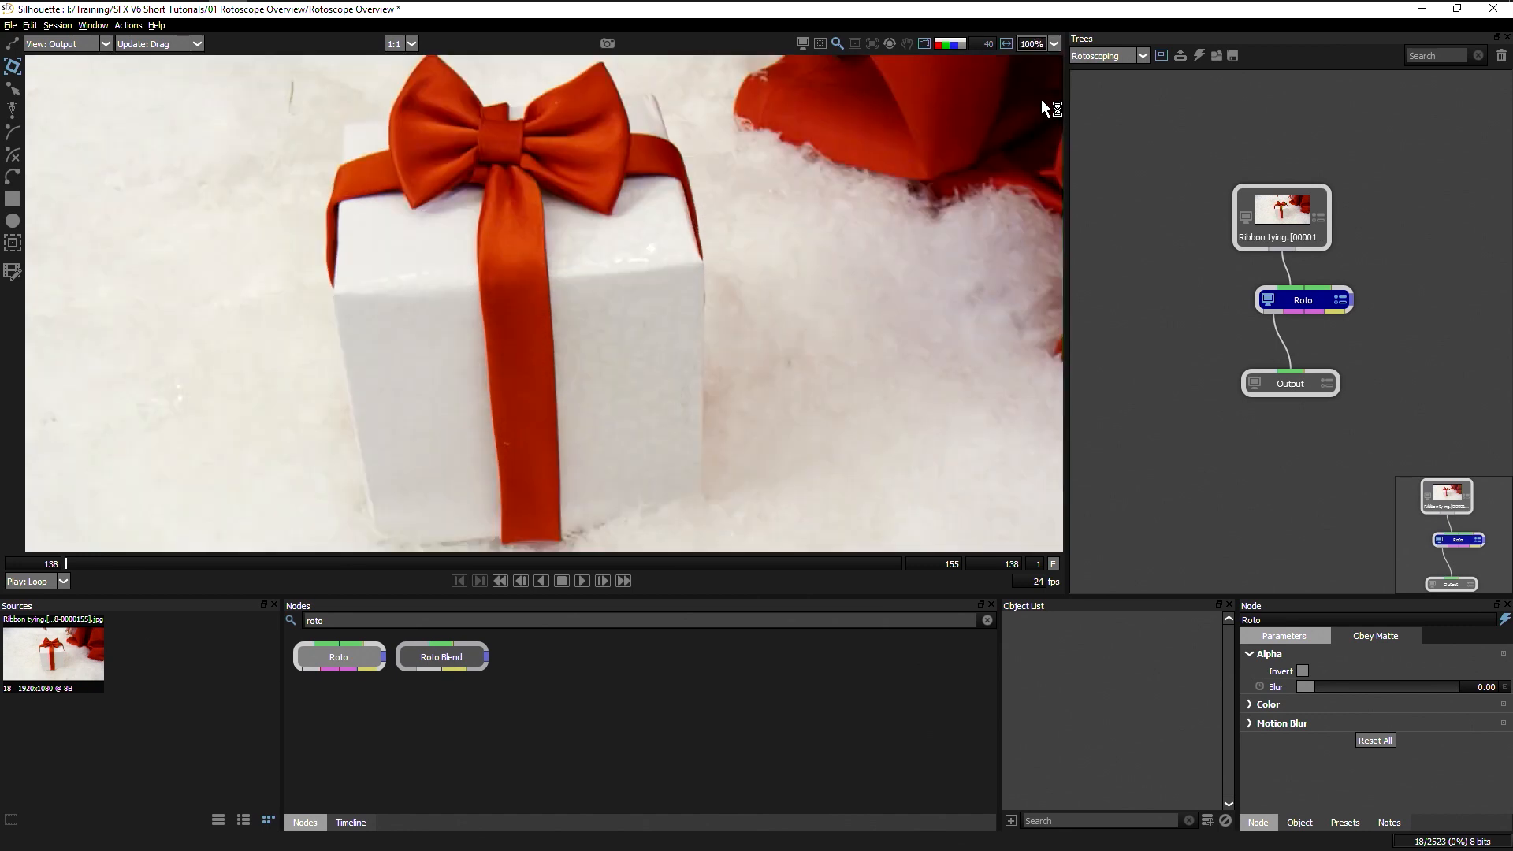
{"action": "left_click", "coordinate": [1047, 49]}
{"action": "left_click", "coordinate": [1041, 85]}
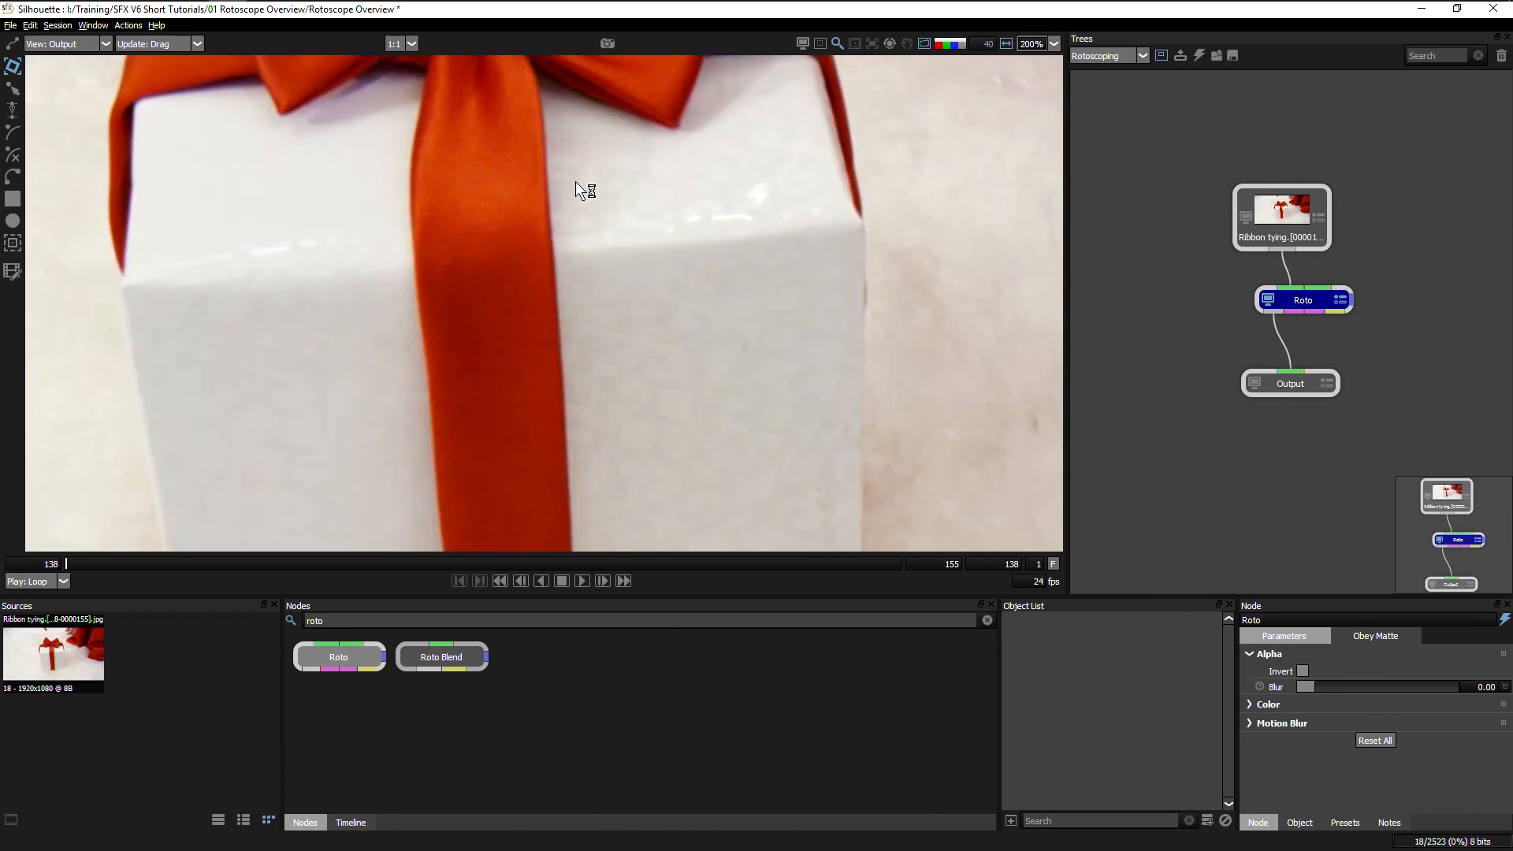
{"action": "left_click_drag", "start_coordinate": [507, 194], "coordinate": [491, 446]}
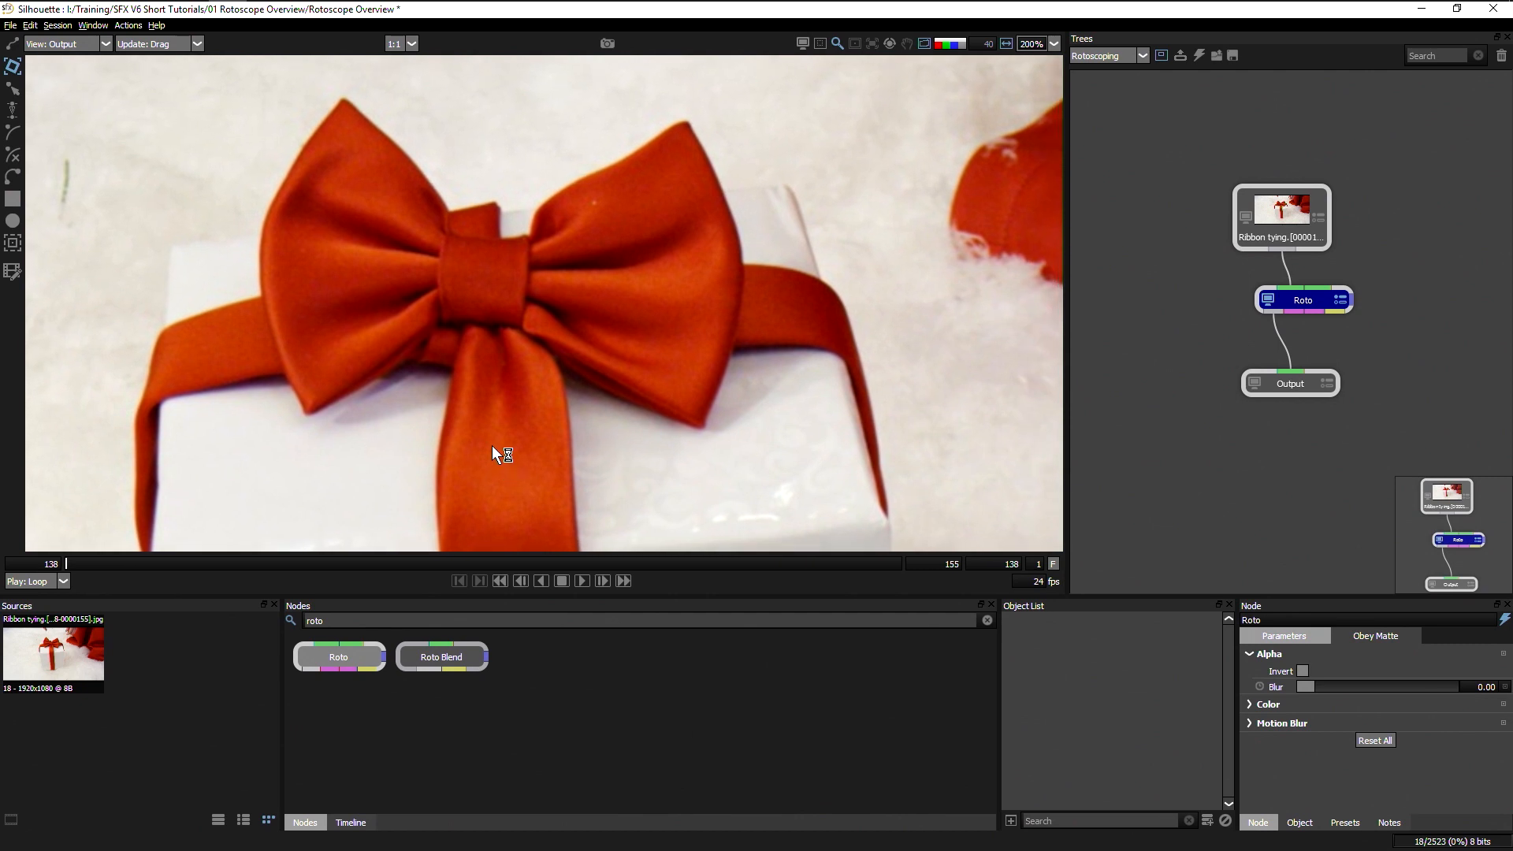
{"action": "scroll", "coordinate": [492, 446], "scroll_direction": "down", "scroll_amount": 1}
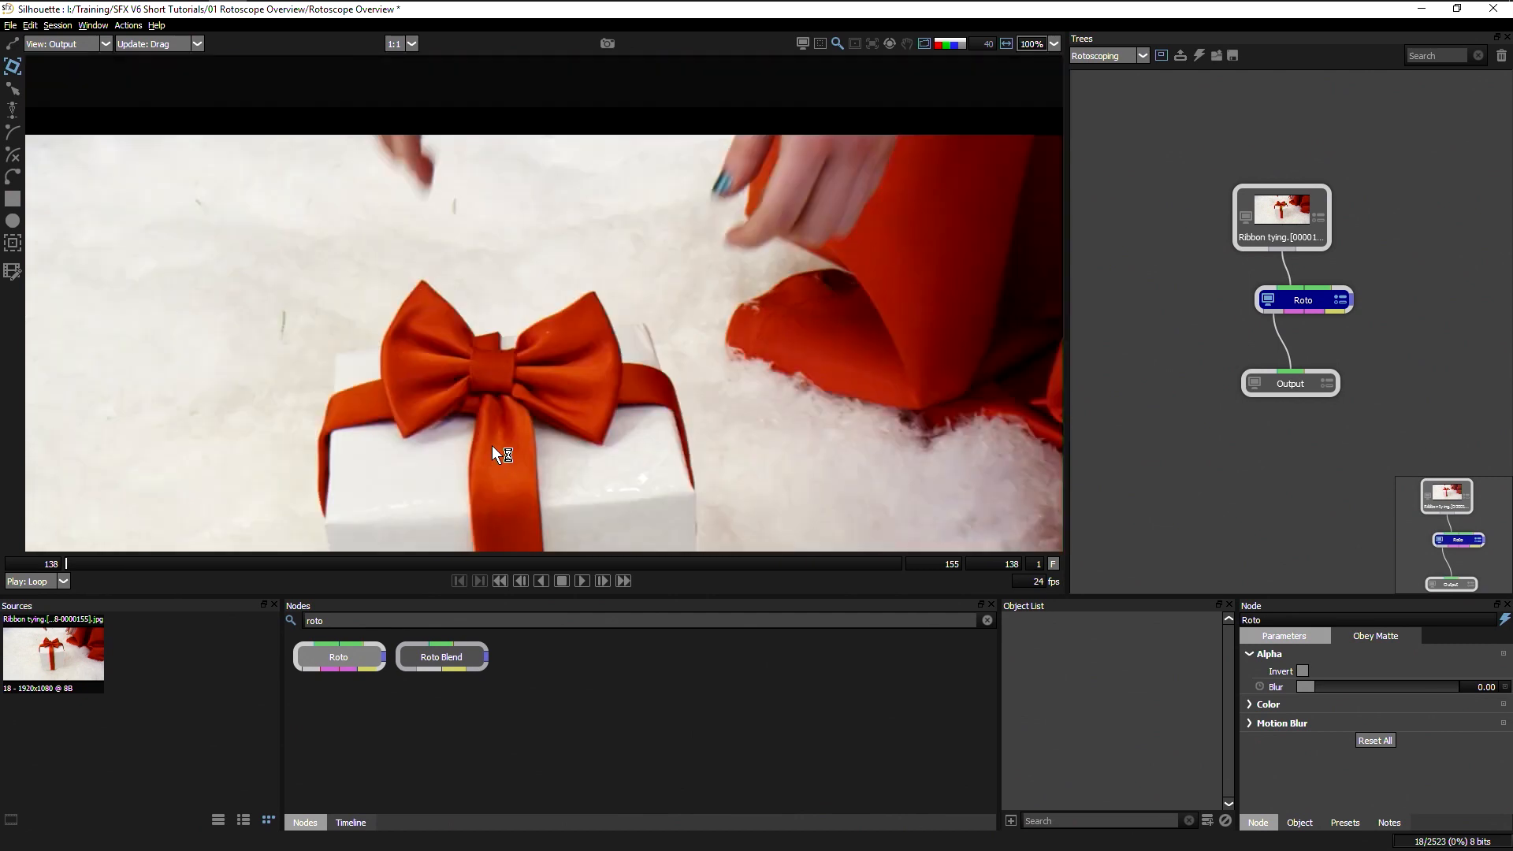
{"action": "scroll", "coordinate": [491, 445], "scroll_direction": "up", "scroll_amount": 2}
{"action": "scroll", "coordinate": [491, 446], "scroll_direction": "down", "scroll_amount": 2}
{"action": "scroll", "coordinate": [492, 446], "scroll_direction": "up", "scroll_amount": 2}
{"action": "scroll", "coordinate": [492, 446], "scroll_direction": "down", "scroll_amount": 3}
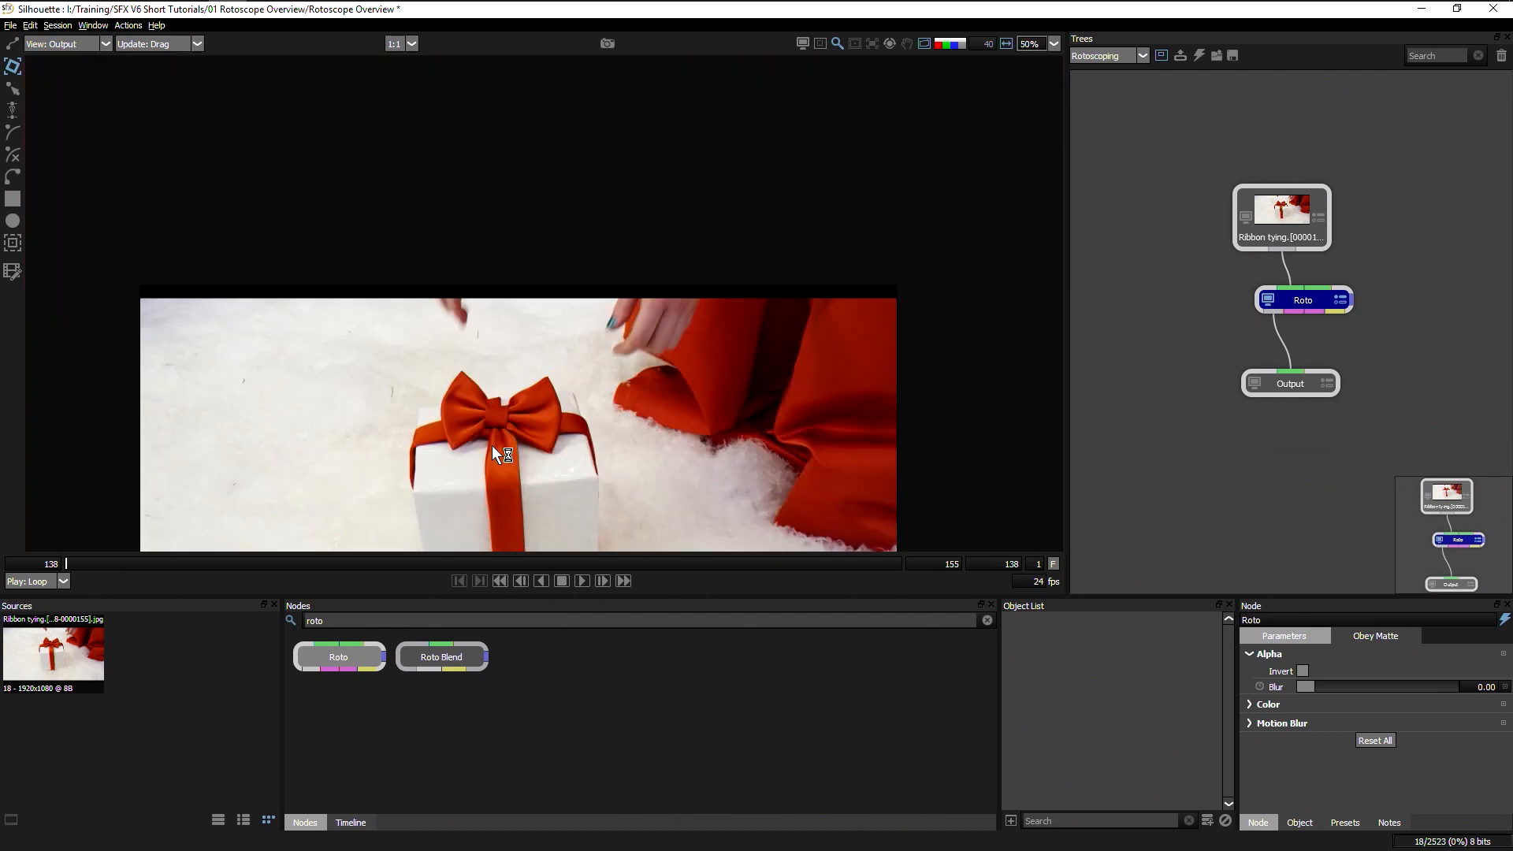
{"action": "scroll", "coordinate": [491, 446], "scroll_direction": "up", "scroll_amount": 2}
{"action": "scroll", "coordinate": [491, 446], "scroll_direction": "down", "scroll_amount": 1}
{"action": "scroll", "coordinate": [492, 446], "scroll_direction": "up", "scroll_amount": 1}
{"action": "scroll", "coordinate": [492, 446], "scroll_direction": "down", "scroll_amount": 1}
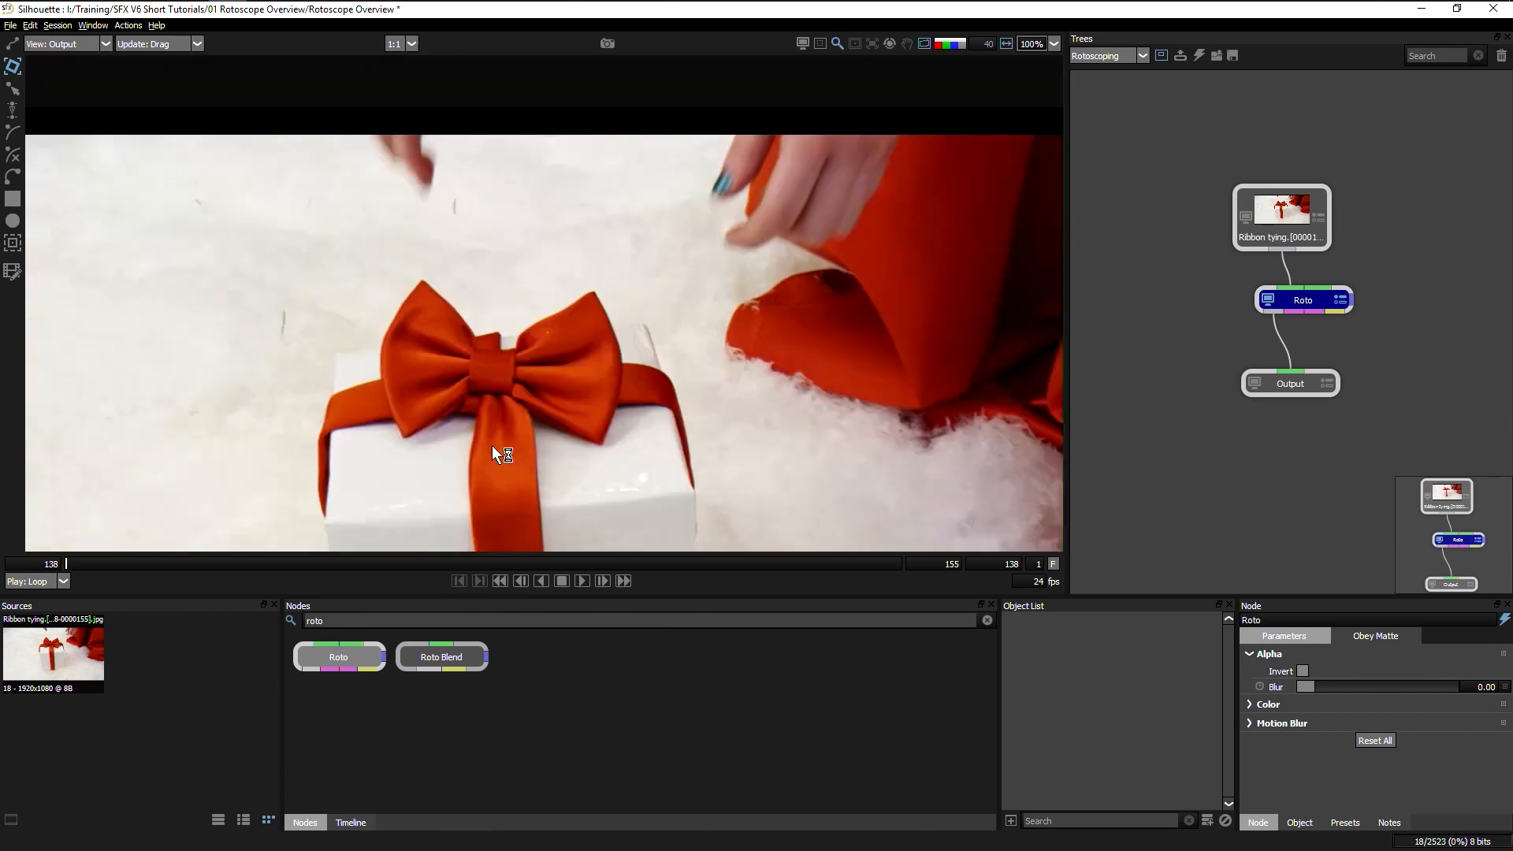
{"action": "scroll", "coordinate": [492, 446], "scroll_direction": "up", "scroll_amount": 1}
{"action": "key", "text": "f"}
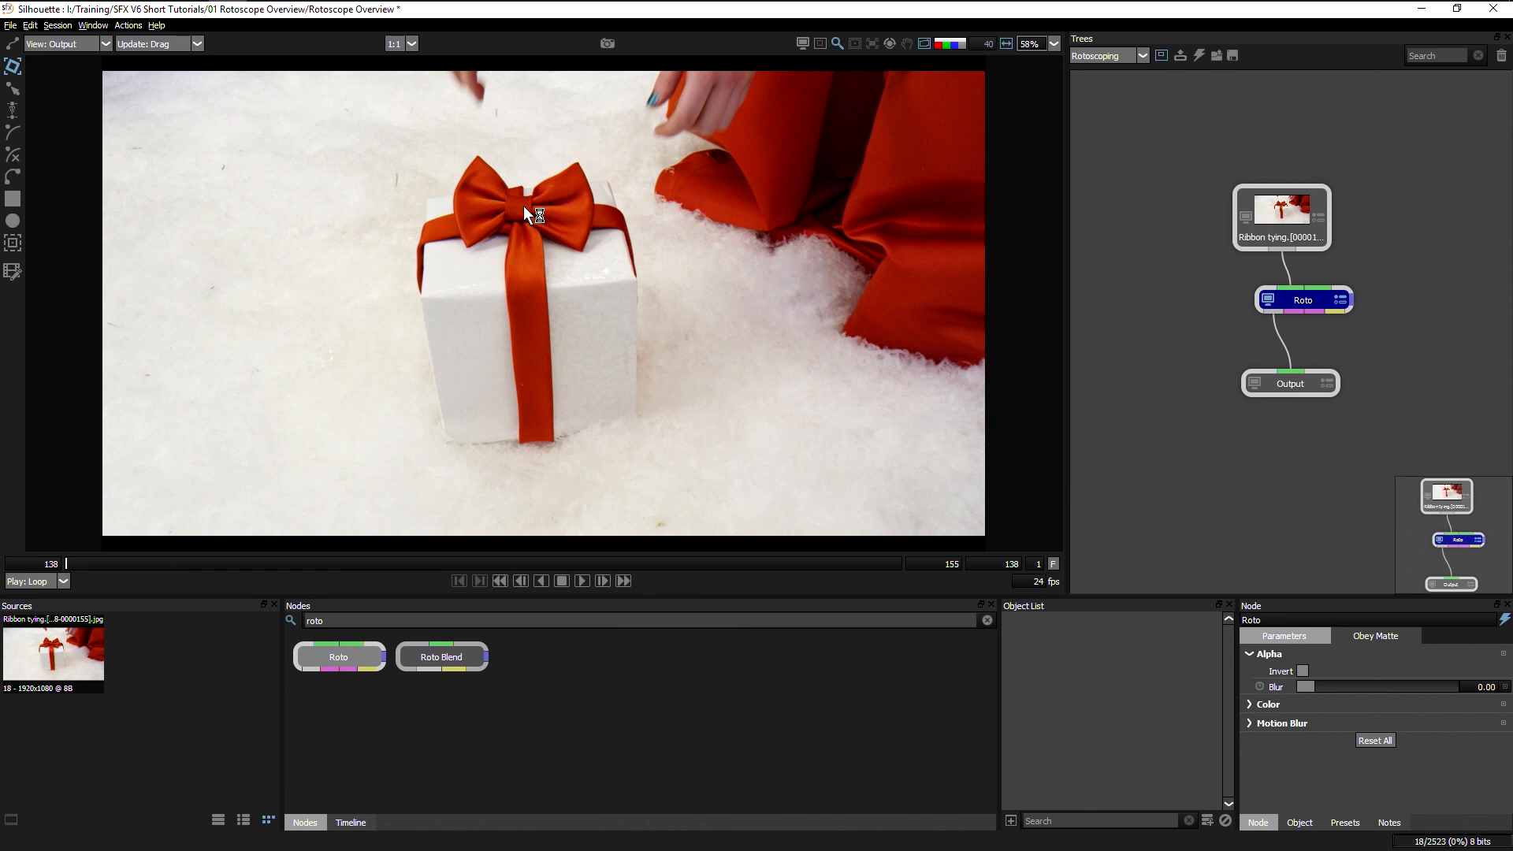
{"action": "scroll", "coordinate": [508, 215], "scroll_direction": "up", "scroll_amount": 4}
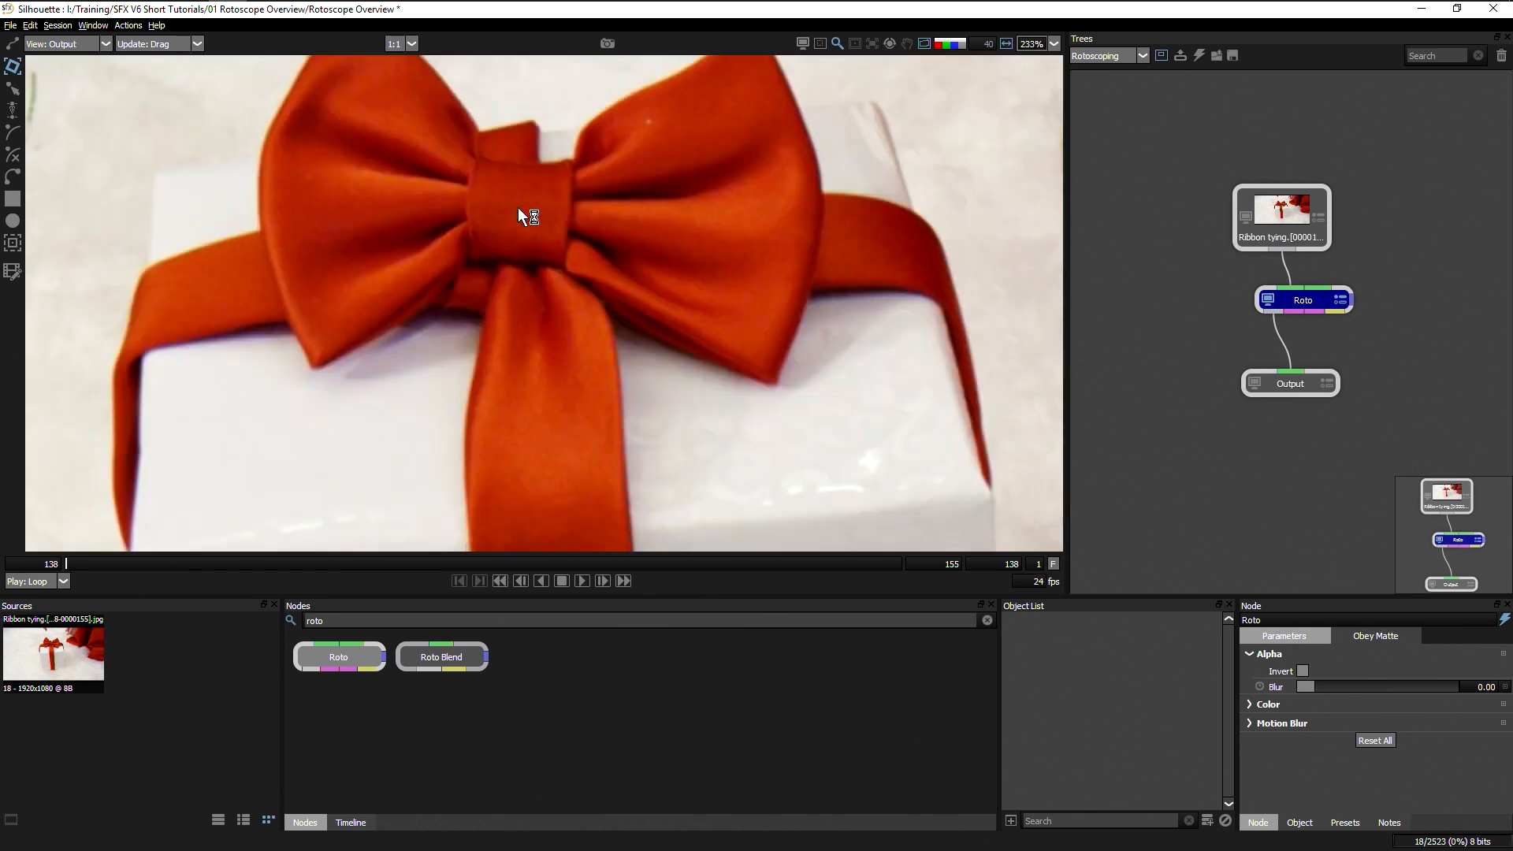
{"action": "key", "text": "f"}
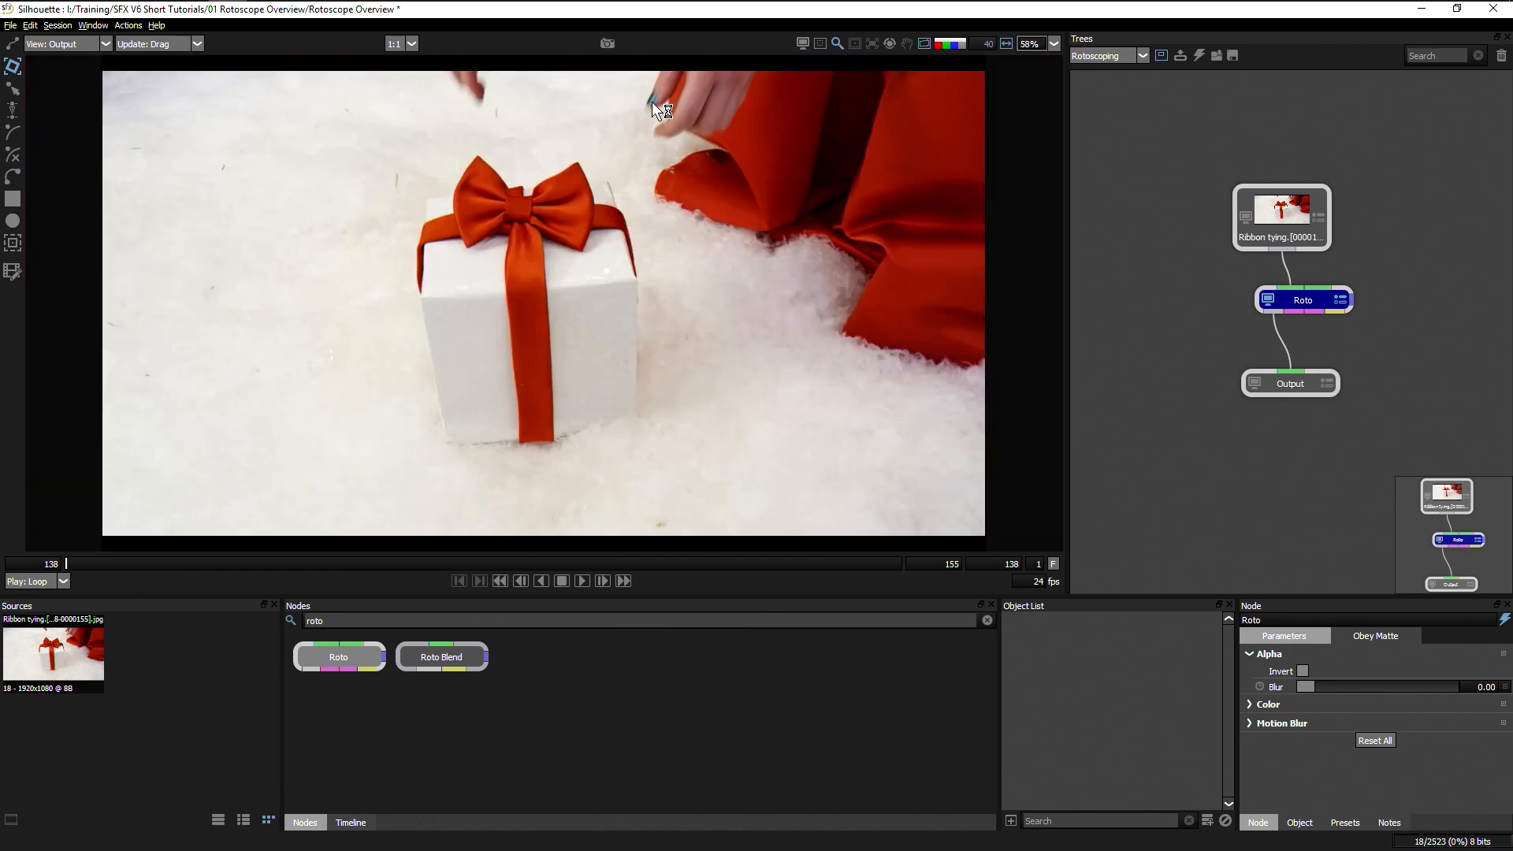
{"action": "scroll", "coordinate": [650, 103], "scroll_direction": "up", "scroll_amount": 4}
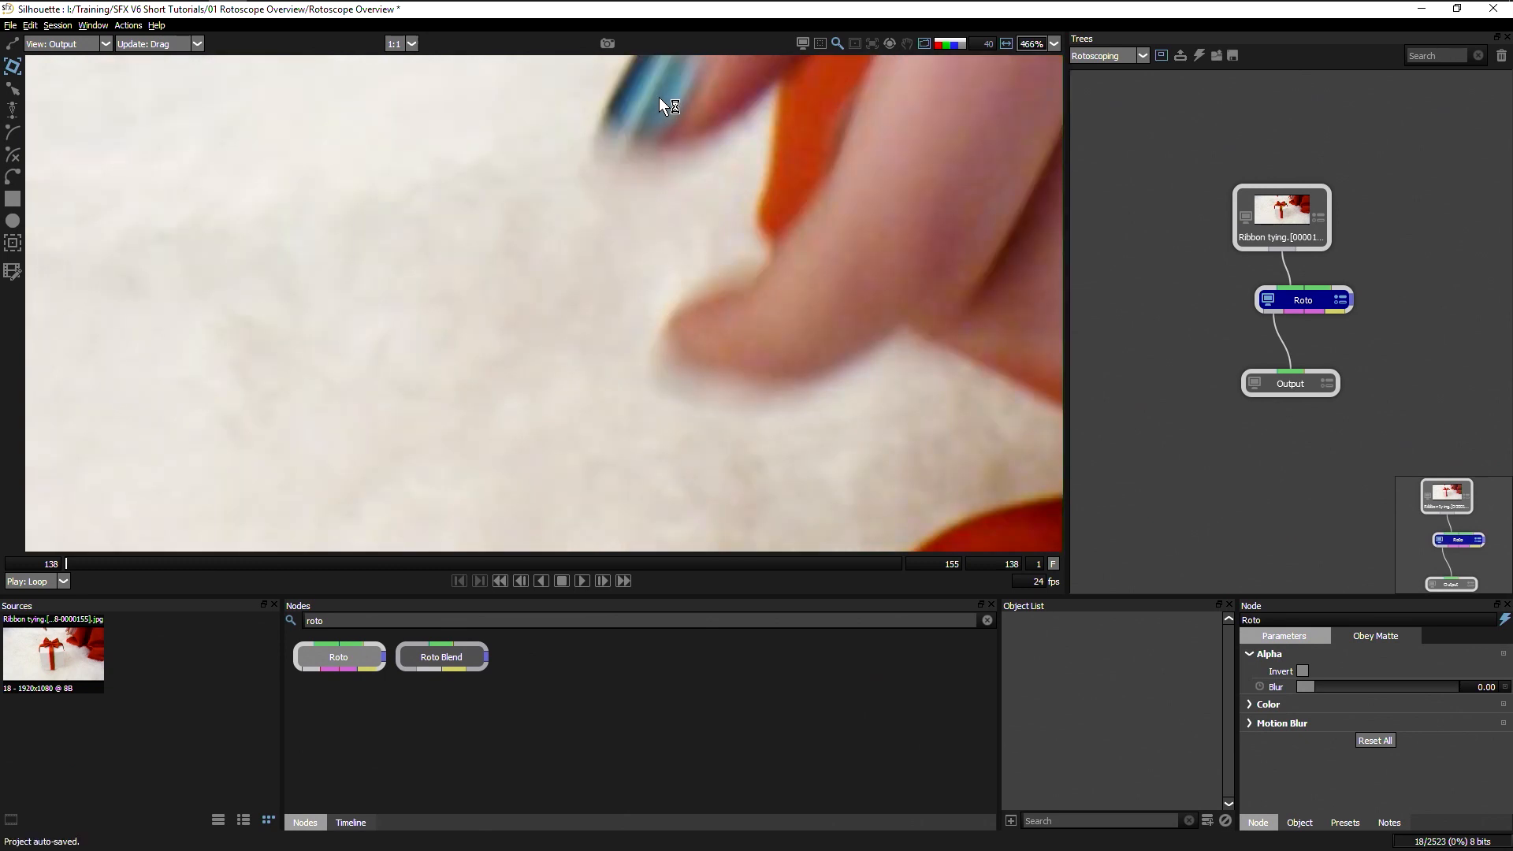
{"action": "key", "text": "f"}
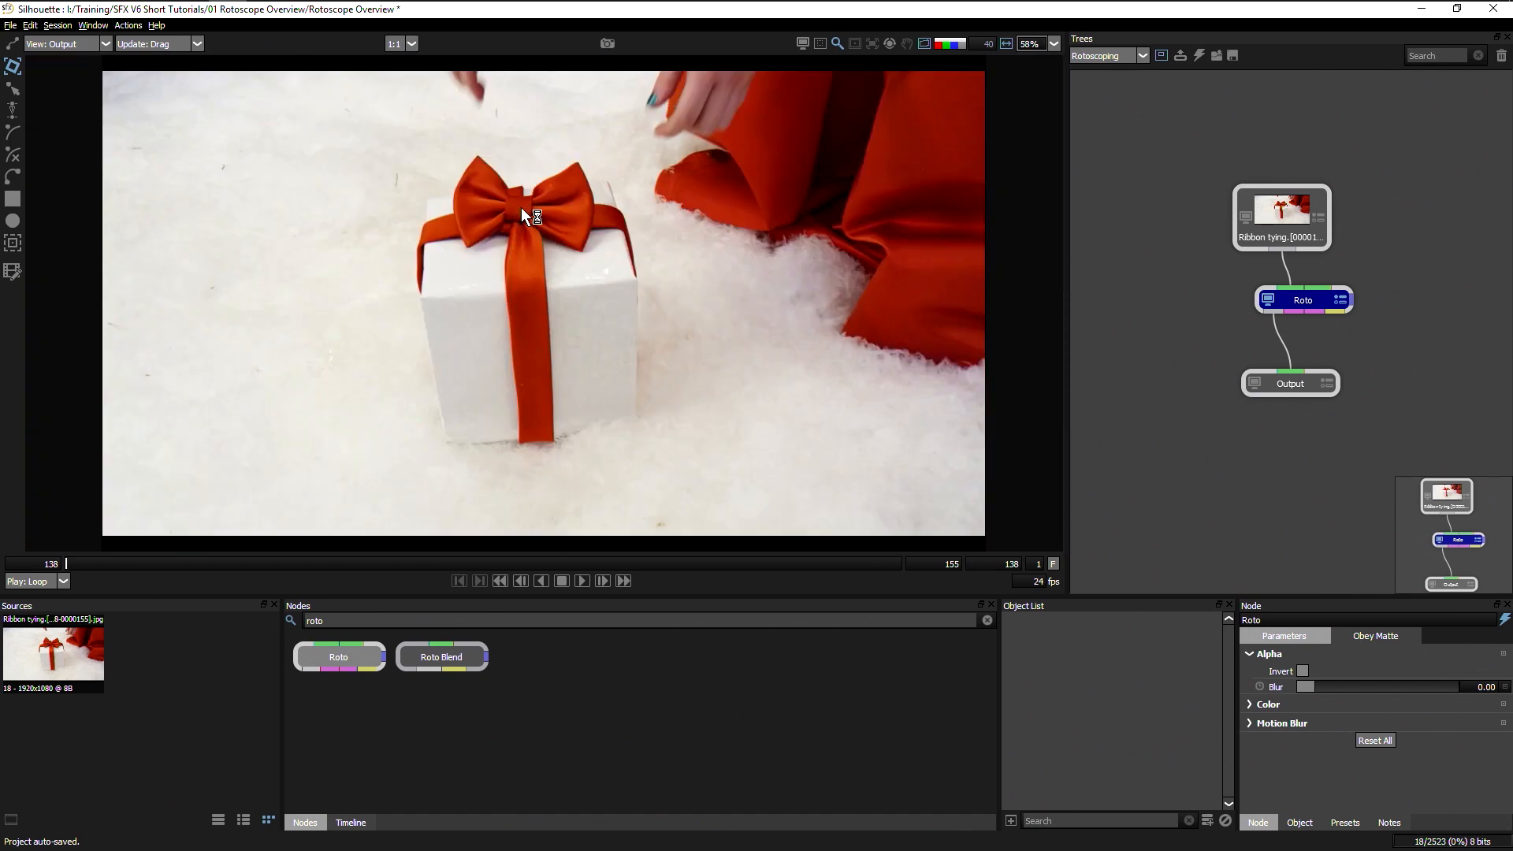
Step: Draw a square roto shape around the bow's center knot and a circle shape over its left loop
{"action": "scroll", "coordinate": [521, 208], "scroll_direction": "up", "scroll_amount": 6}
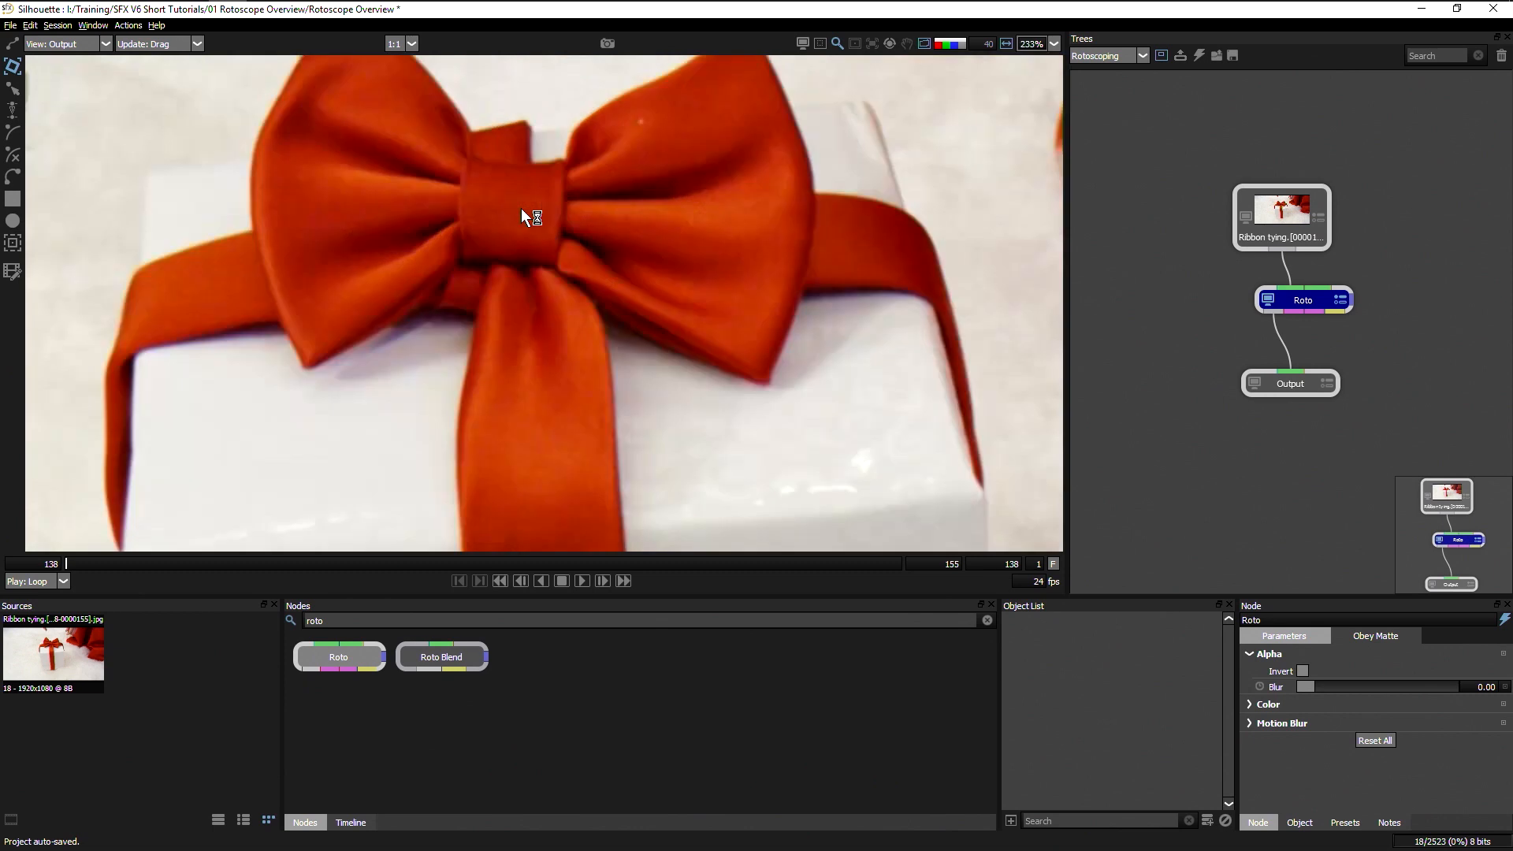
{"action": "left_click_drag", "start_coordinate": [551, 142], "coordinate": [574, 328]}
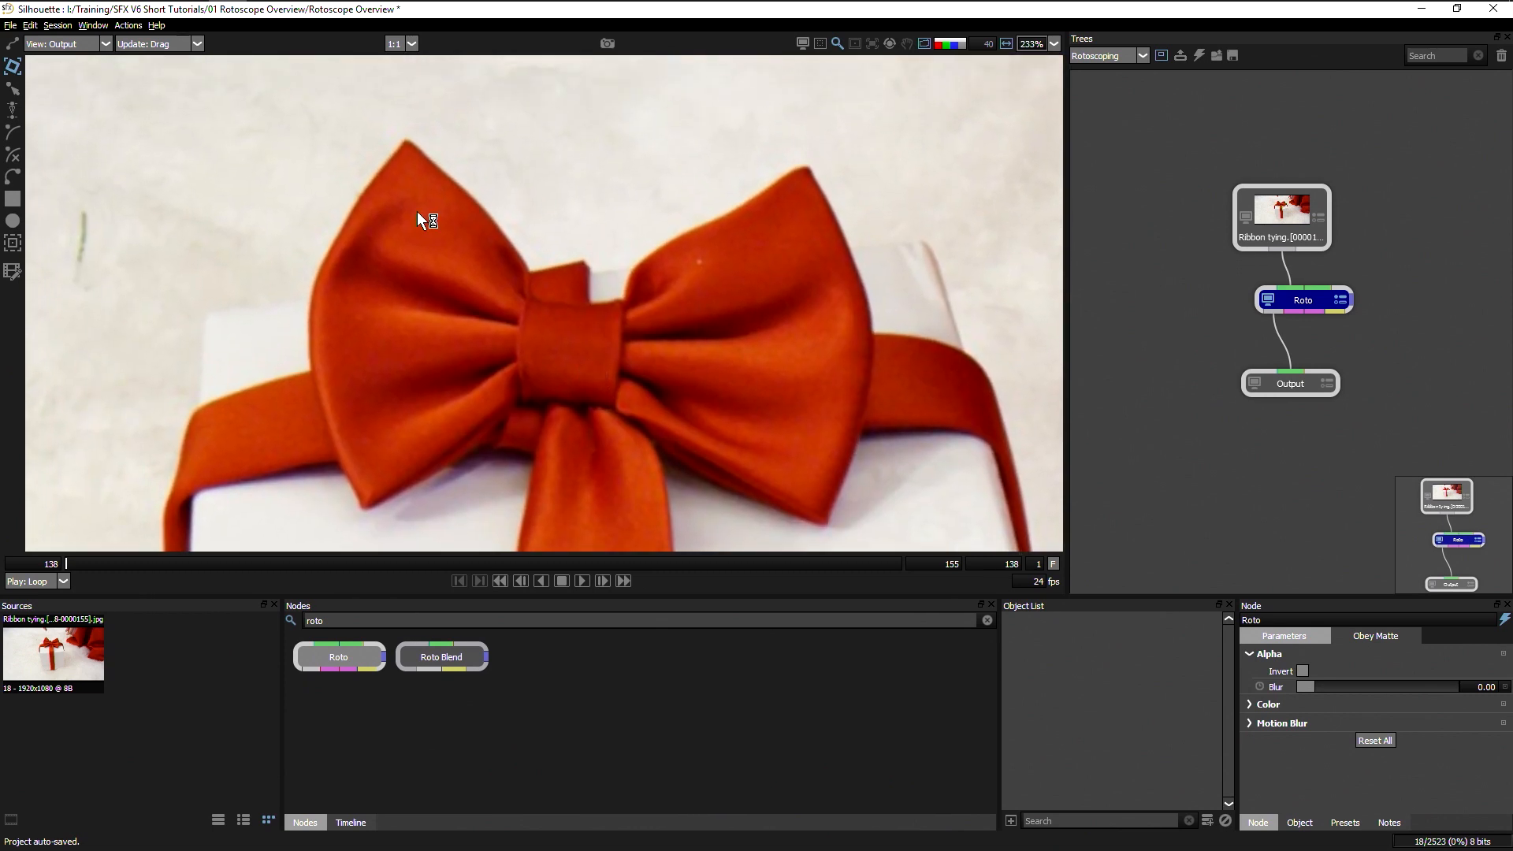
{"action": "left_click_drag", "start_coordinate": [626, 400], "coordinate": [579, 371]}
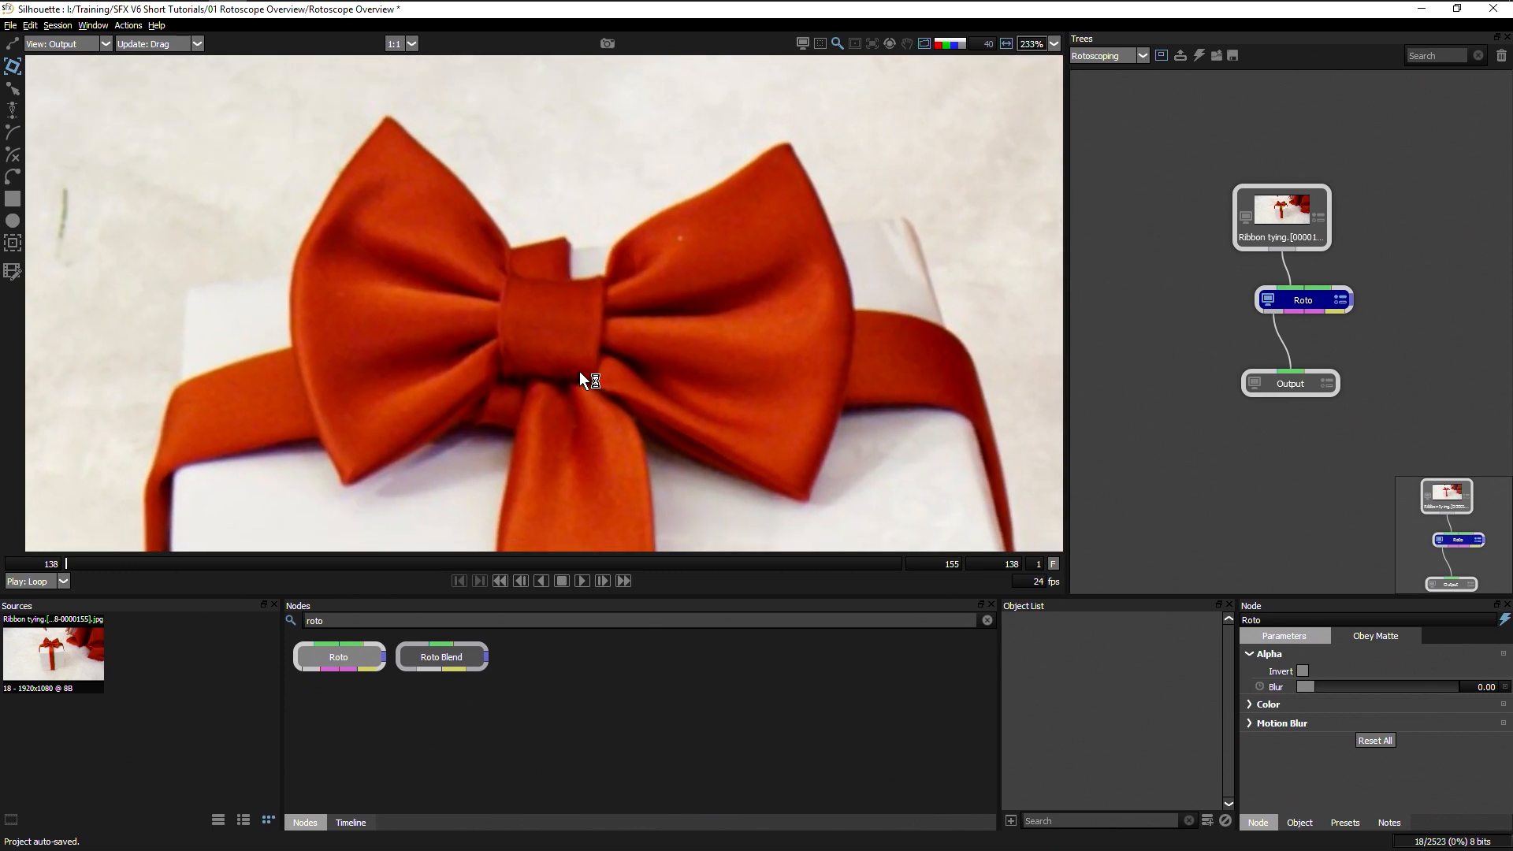
{"action": "left_click", "coordinate": [13, 198]}
{"action": "mouse_move", "coordinate": [505, 268]}
{"action": "left_mouse_down"}
{"action": "mouse_move", "coordinate": [559, 353]}
{"action": "mouse_move", "coordinate": [607, 374]}
{"action": "left_mouse_up"}
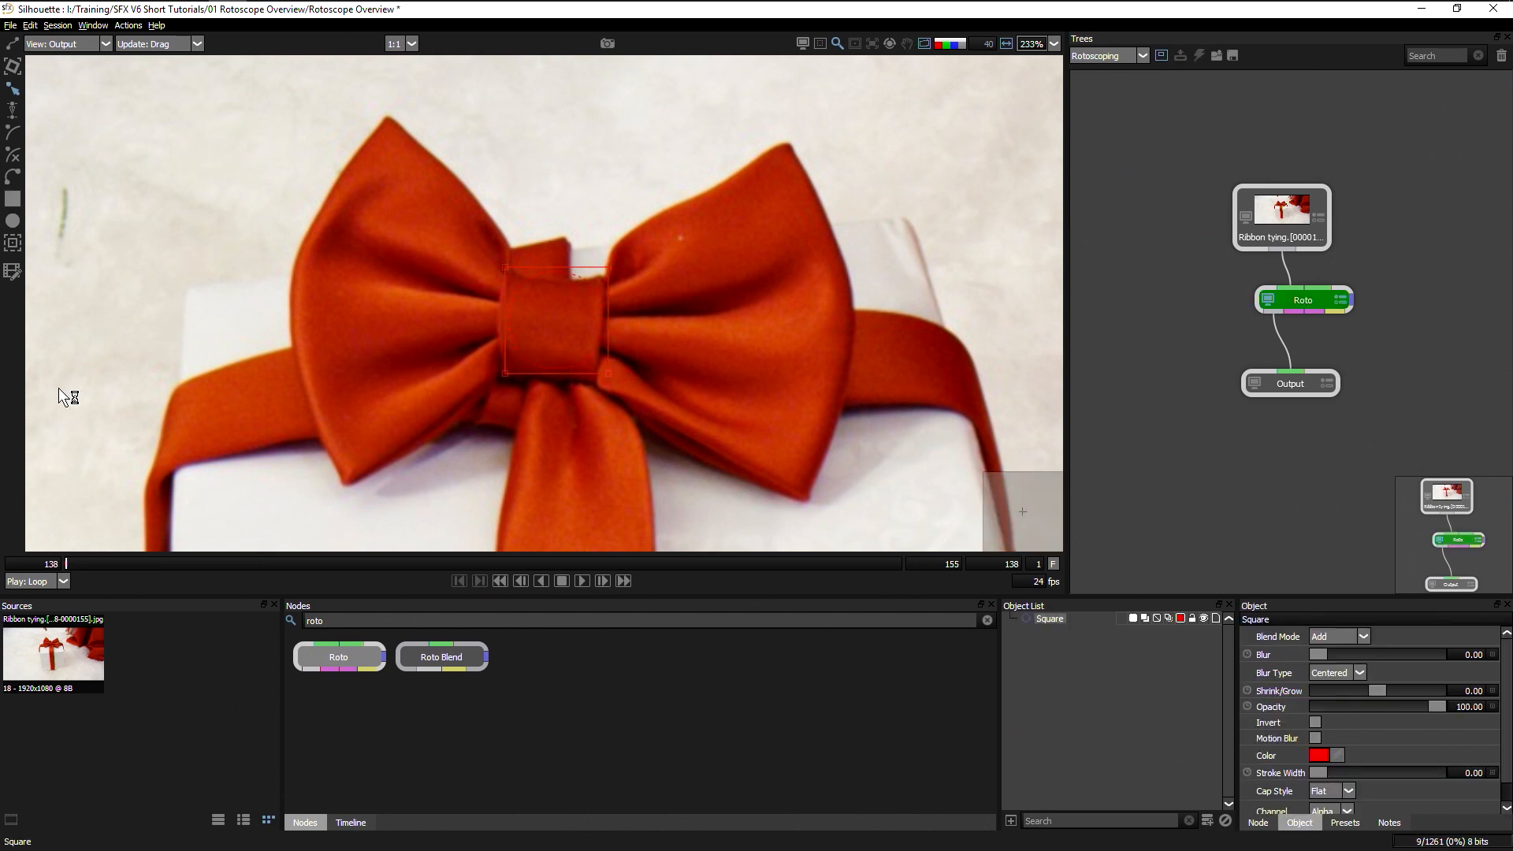
{"action": "left_click", "coordinate": [13, 220]}
{"action": "left_click_drag", "start_coordinate": [276, 201], "coordinate": [472, 402]}
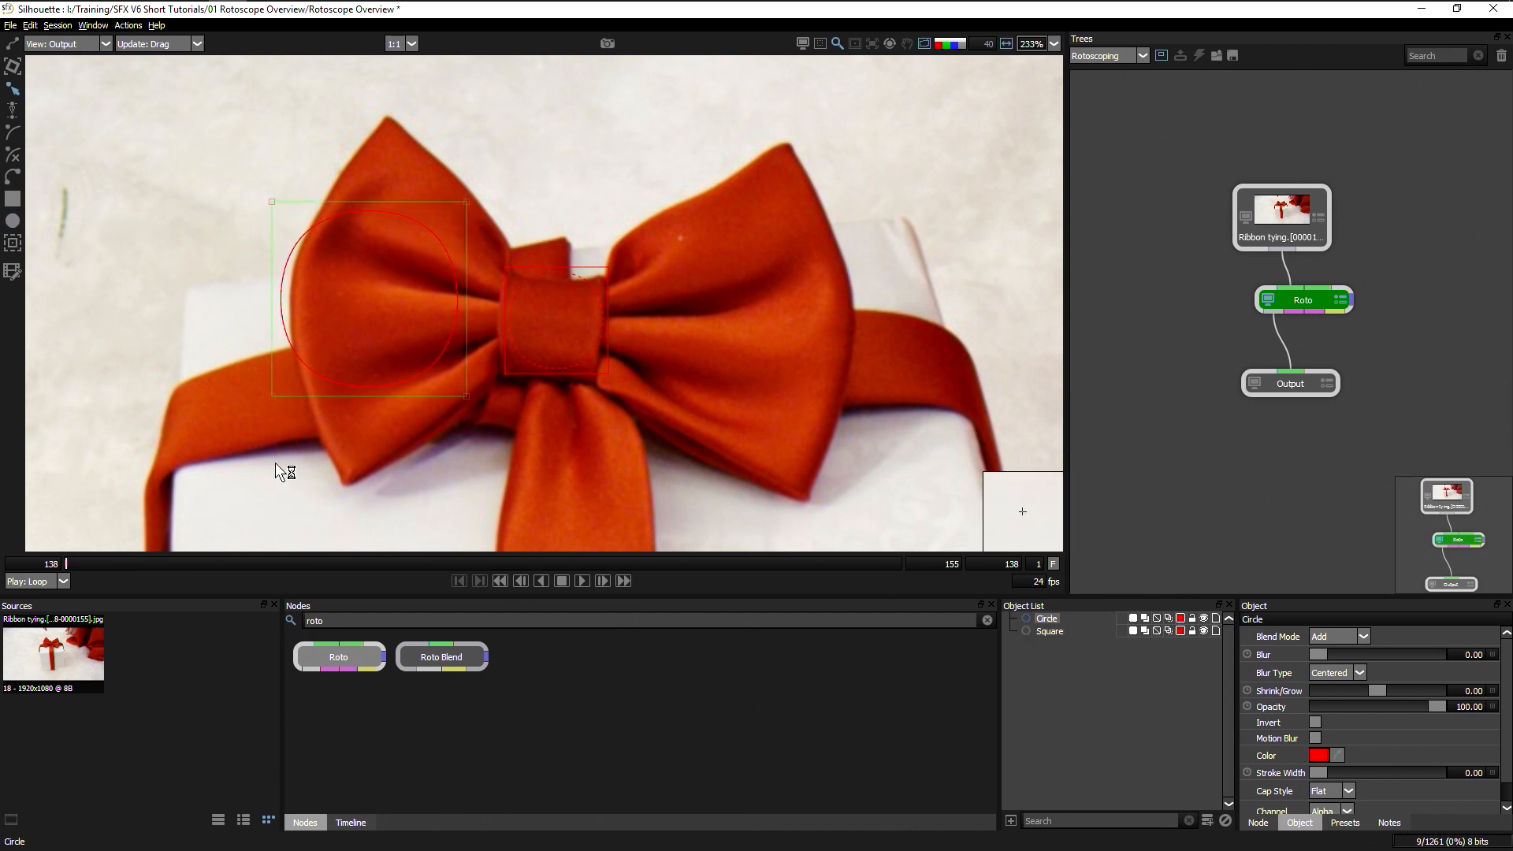
Step: Draw a closed, curving Bezier shape across the bow's right loop and the background above it, and reshape the curve at its starting point
{"action": "left_click", "coordinate": [13, 177]}
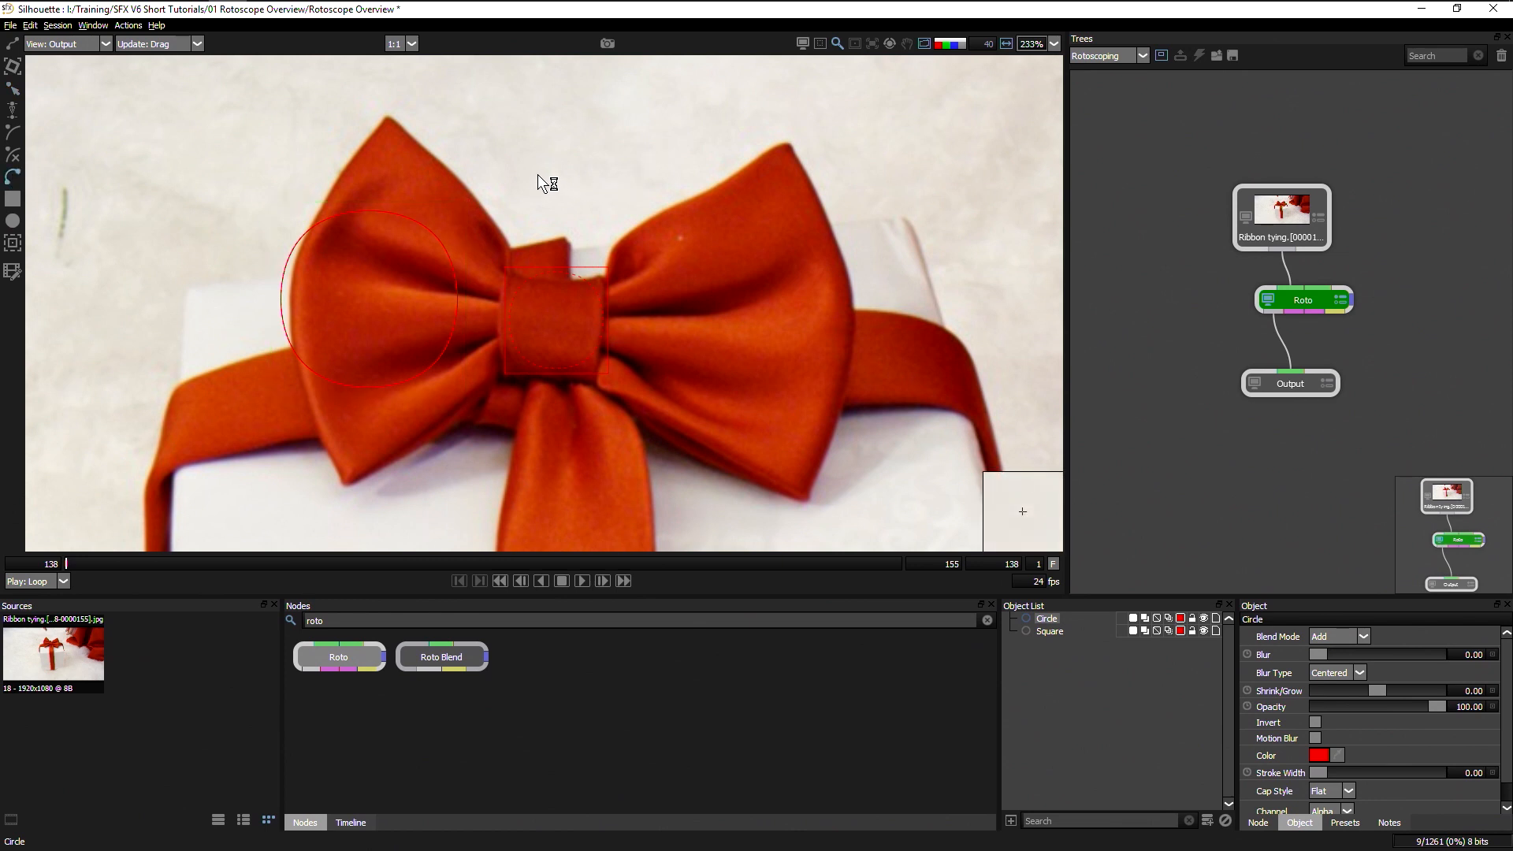
{"action": "left_click", "coordinate": [517, 166]}
{"action": "left_click_drag", "start_coordinate": [675, 119], "coordinate": [700, 139]}
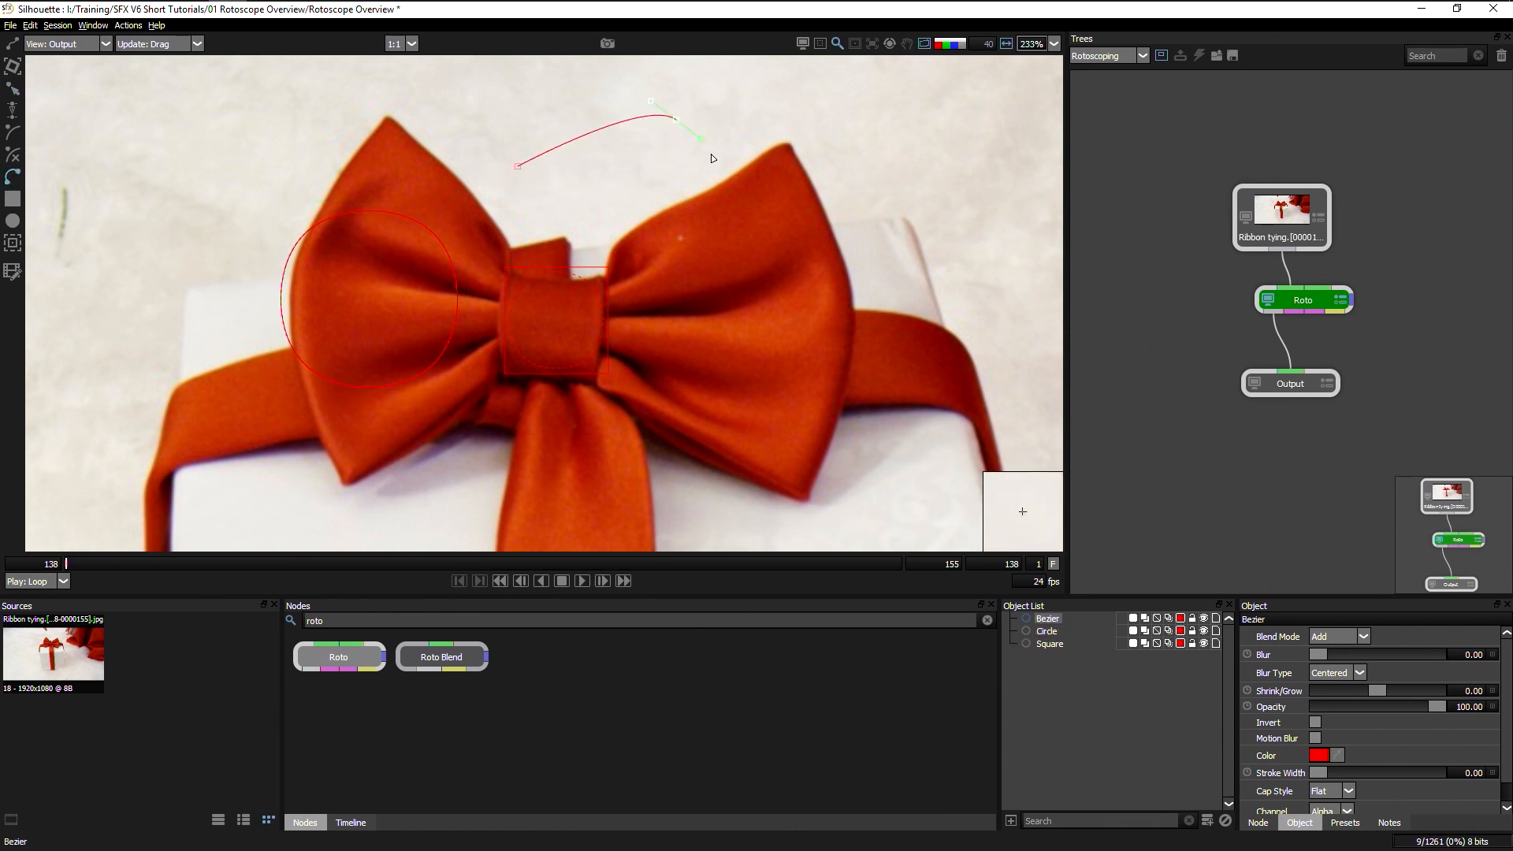
{"action": "left_click_drag", "start_coordinate": [784, 271], "coordinate": [866, 270]}
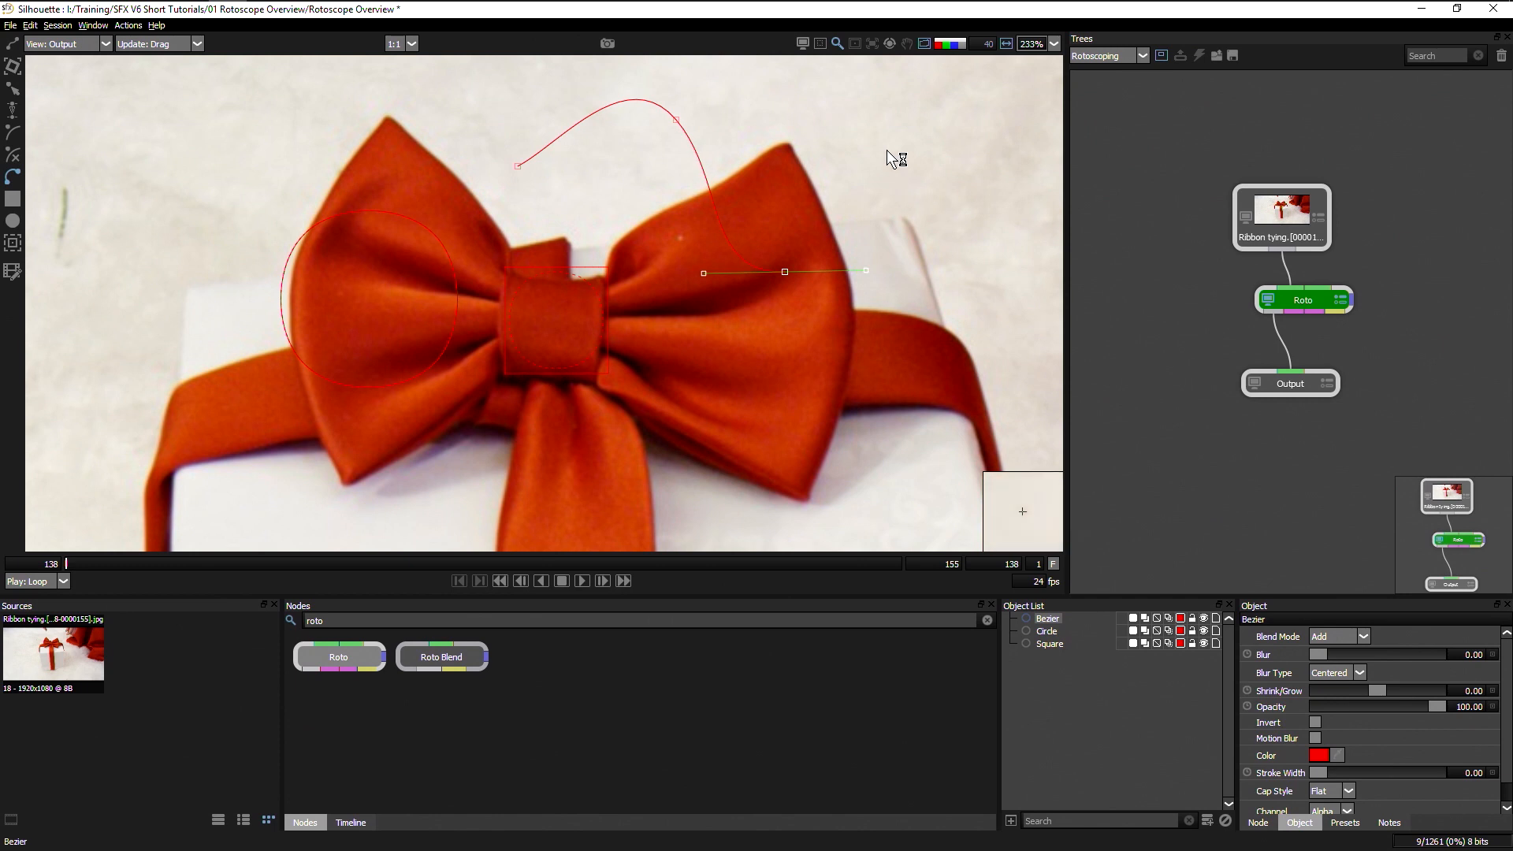
{"action": "left_click_drag", "start_coordinate": [886, 147], "coordinate": [955, 115]}
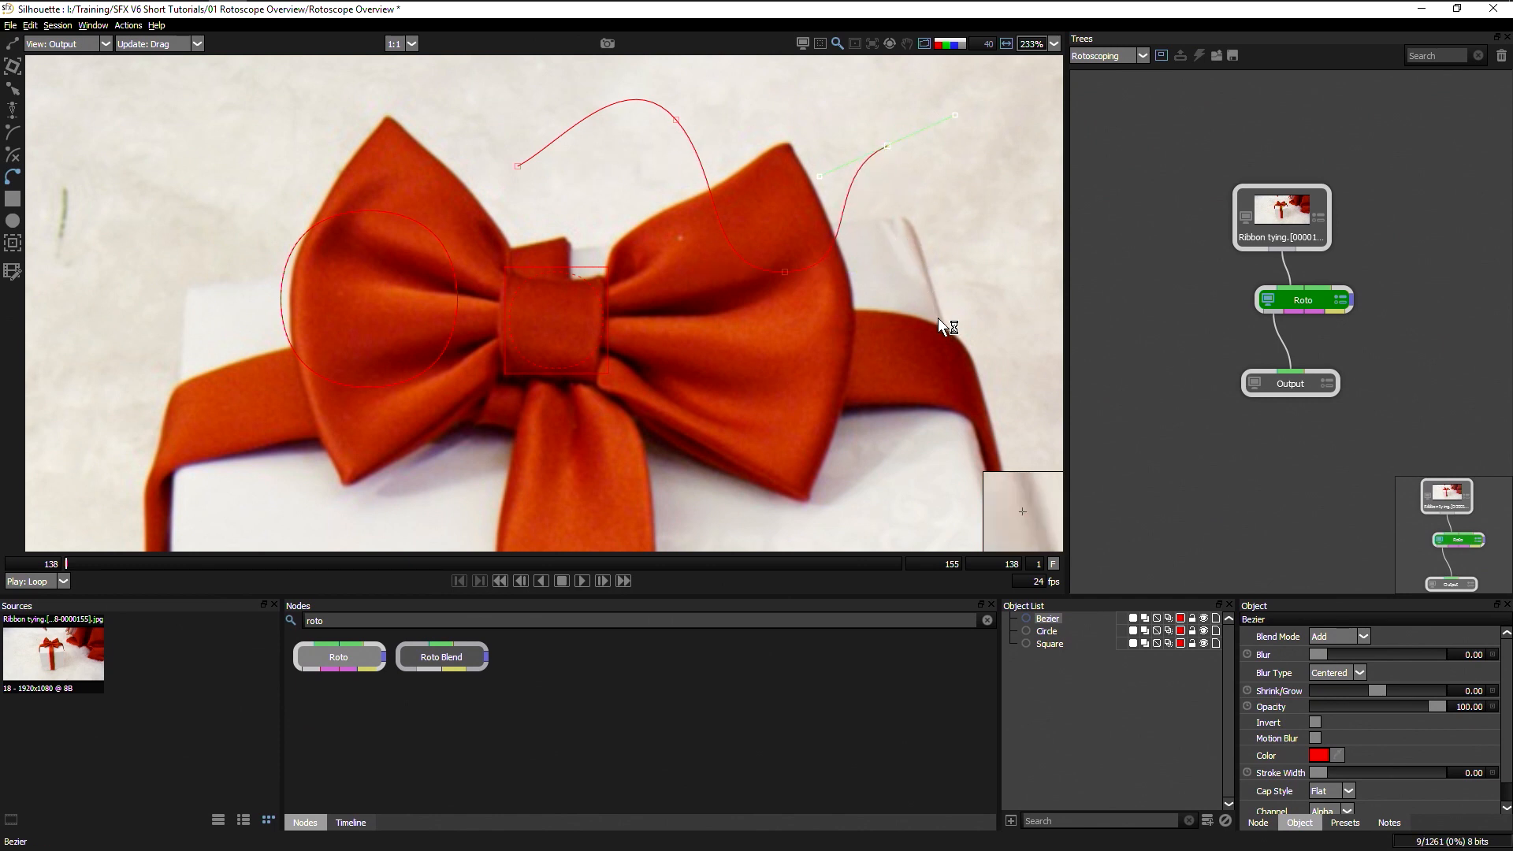
{"action": "left_click_drag", "start_coordinate": [975, 331], "coordinate": [880, 409]}
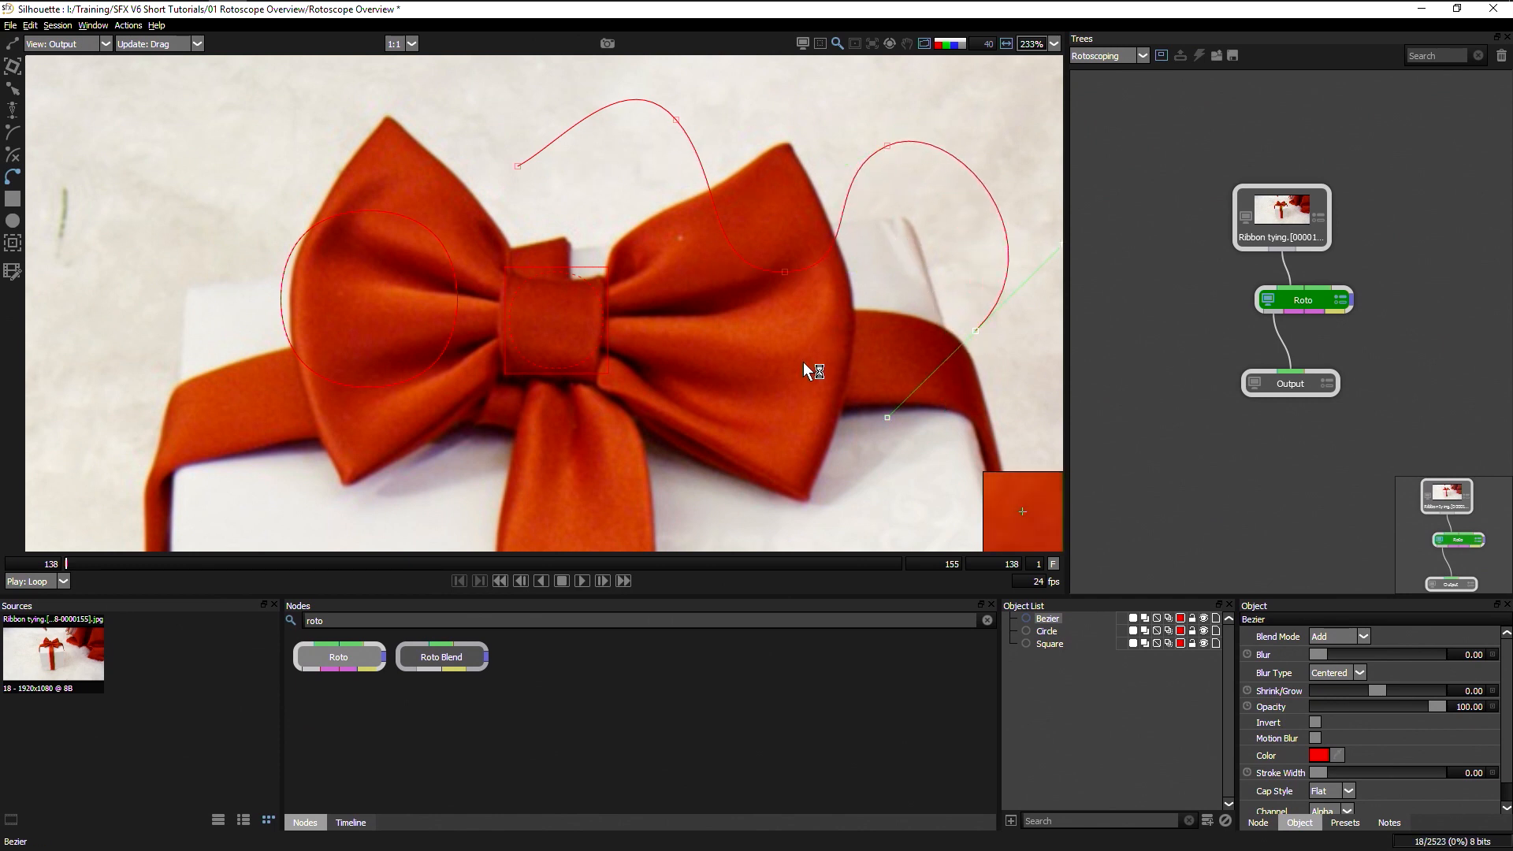
{"action": "left_click_drag", "start_coordinate": [739, 391], "coordinate": [788, 413]}
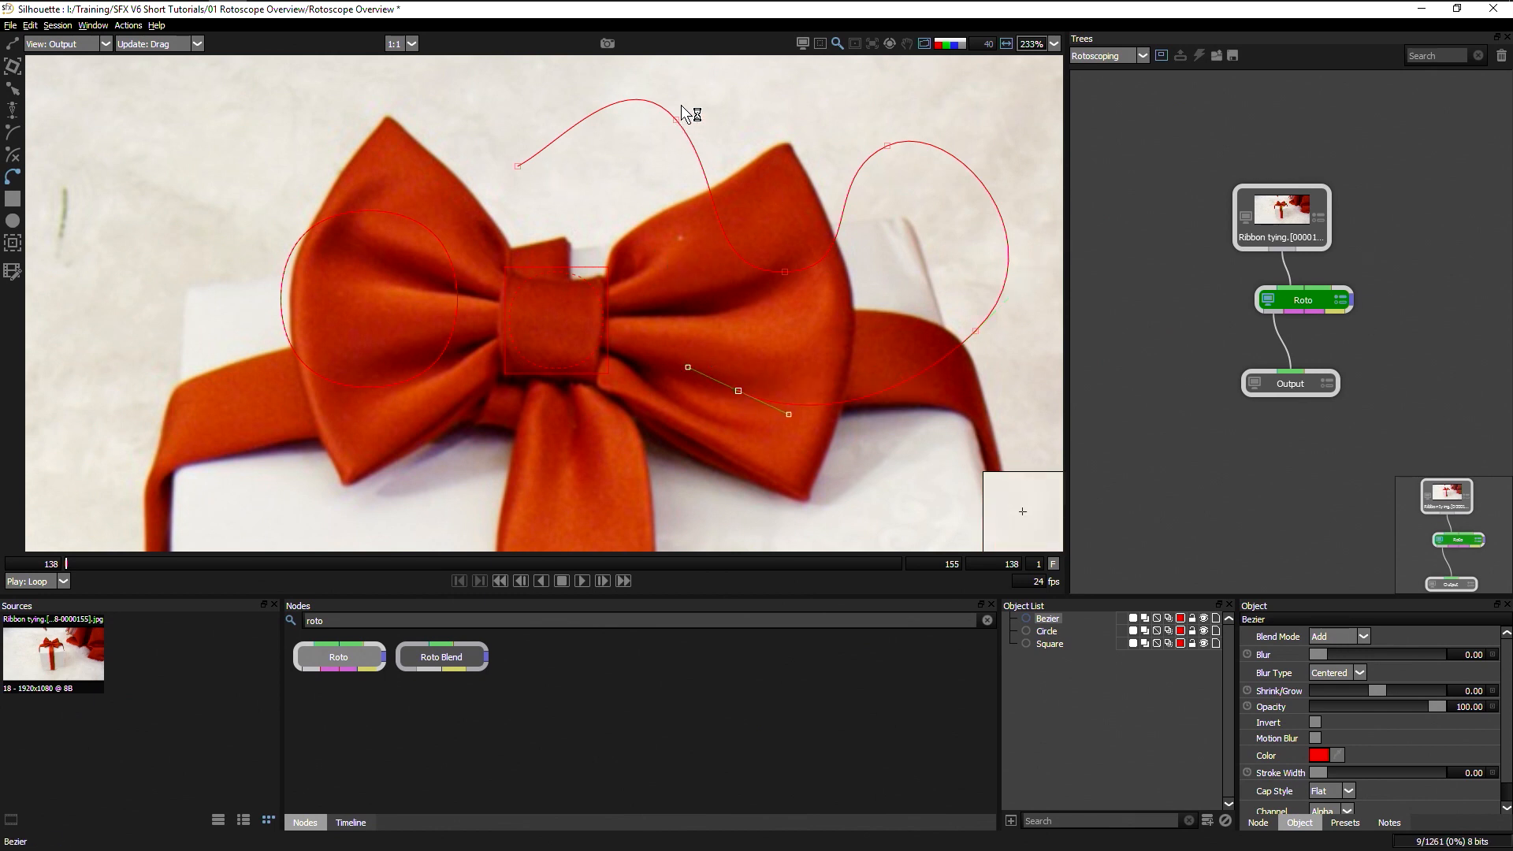
{"action": "left_click_drag", "start_coordinate": [658, 223], "coordinate": [598, 182]}
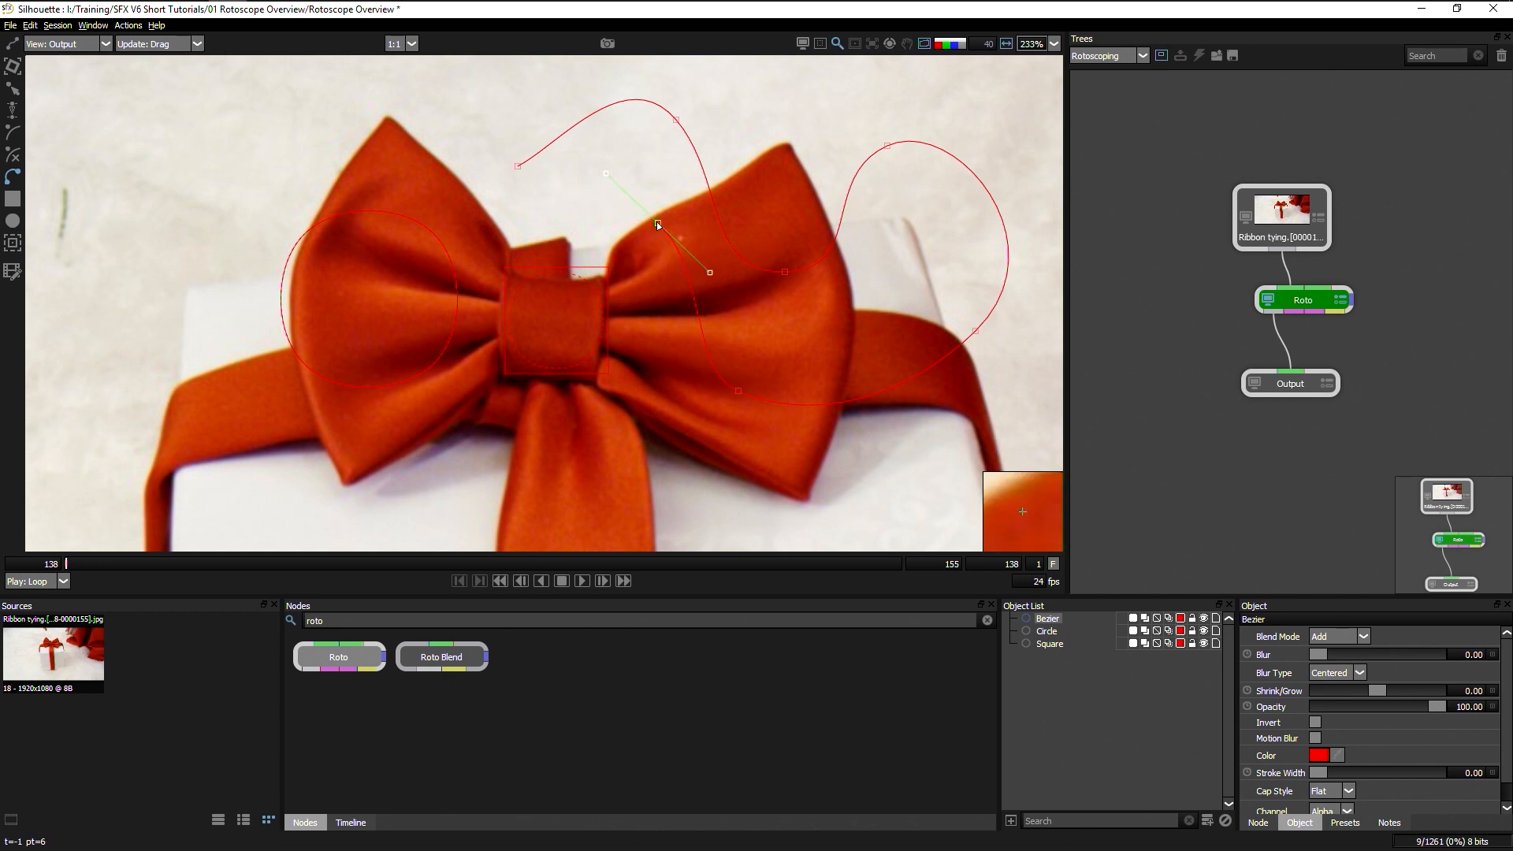
{"action": "mouse_move", "coordinate": [518, 210]}
{"action": "left_mouse_down"}
{"action": "mouse_move", "coordinate": [432, 237]}
{"action": "mouse_move", "coordinate": [451, 201]}
{"action": "mouse_move", "coordinate": [521, 208]}
{"action": "left_mouse_up"}
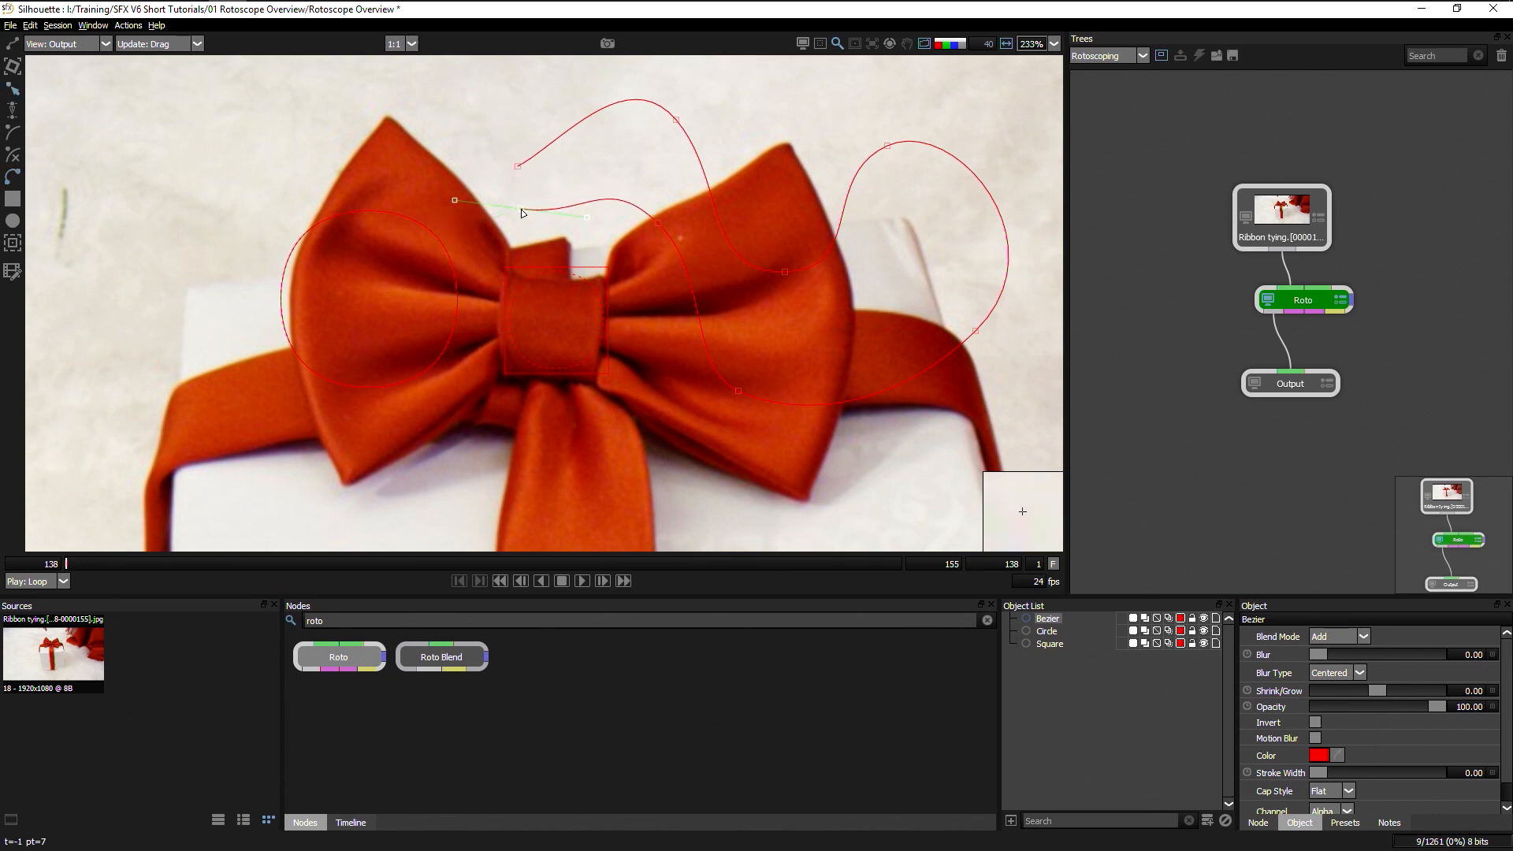
{"action": "left_click", "coordinate": [519, 168]}
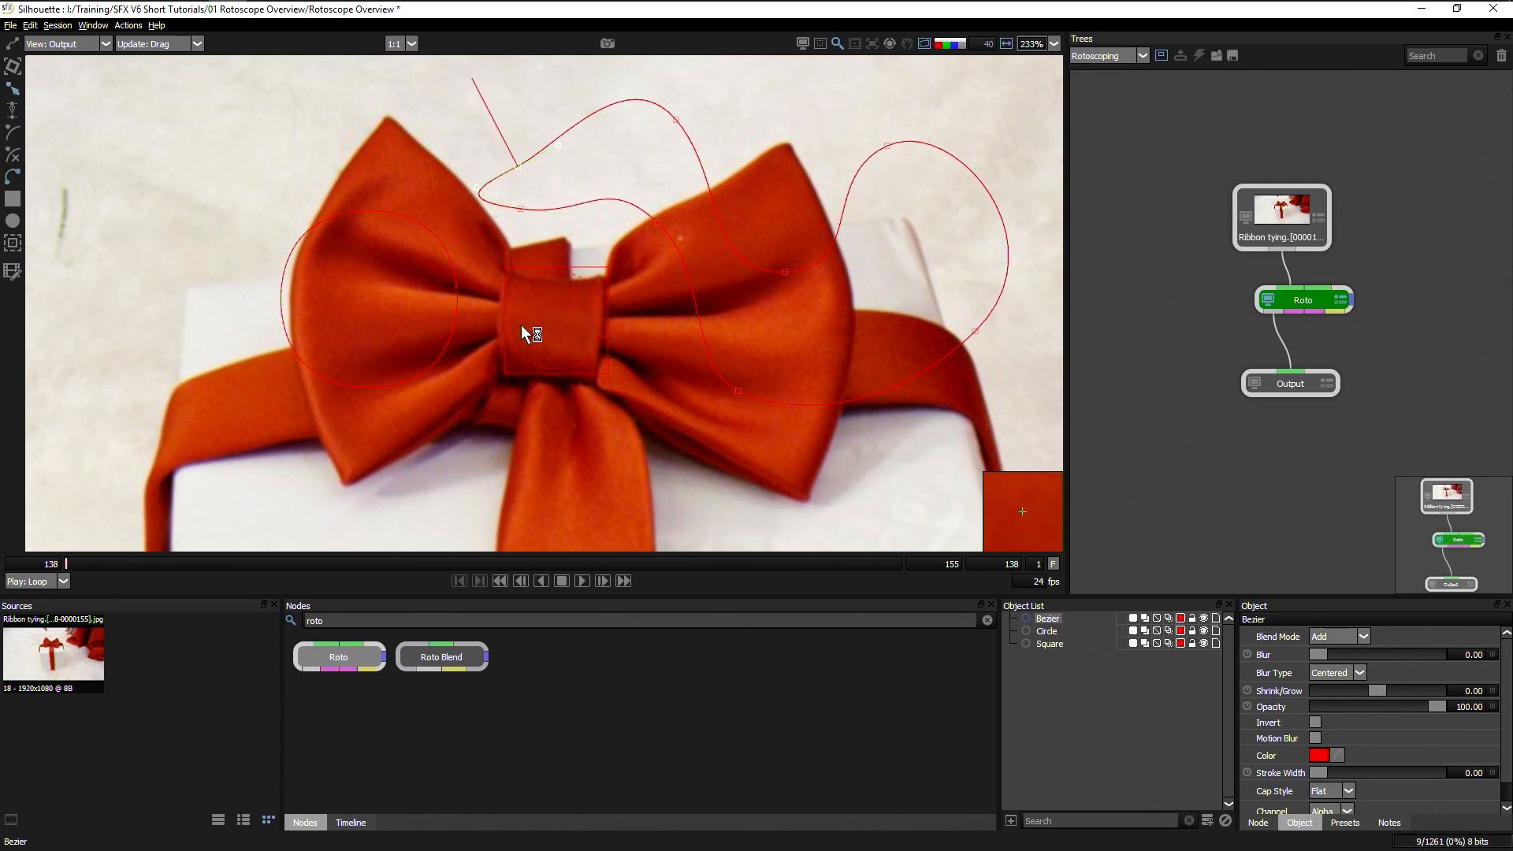
{"action": "left_click_drag", "start_coordinate": [520, 167], "coordinate": [418, 178]}
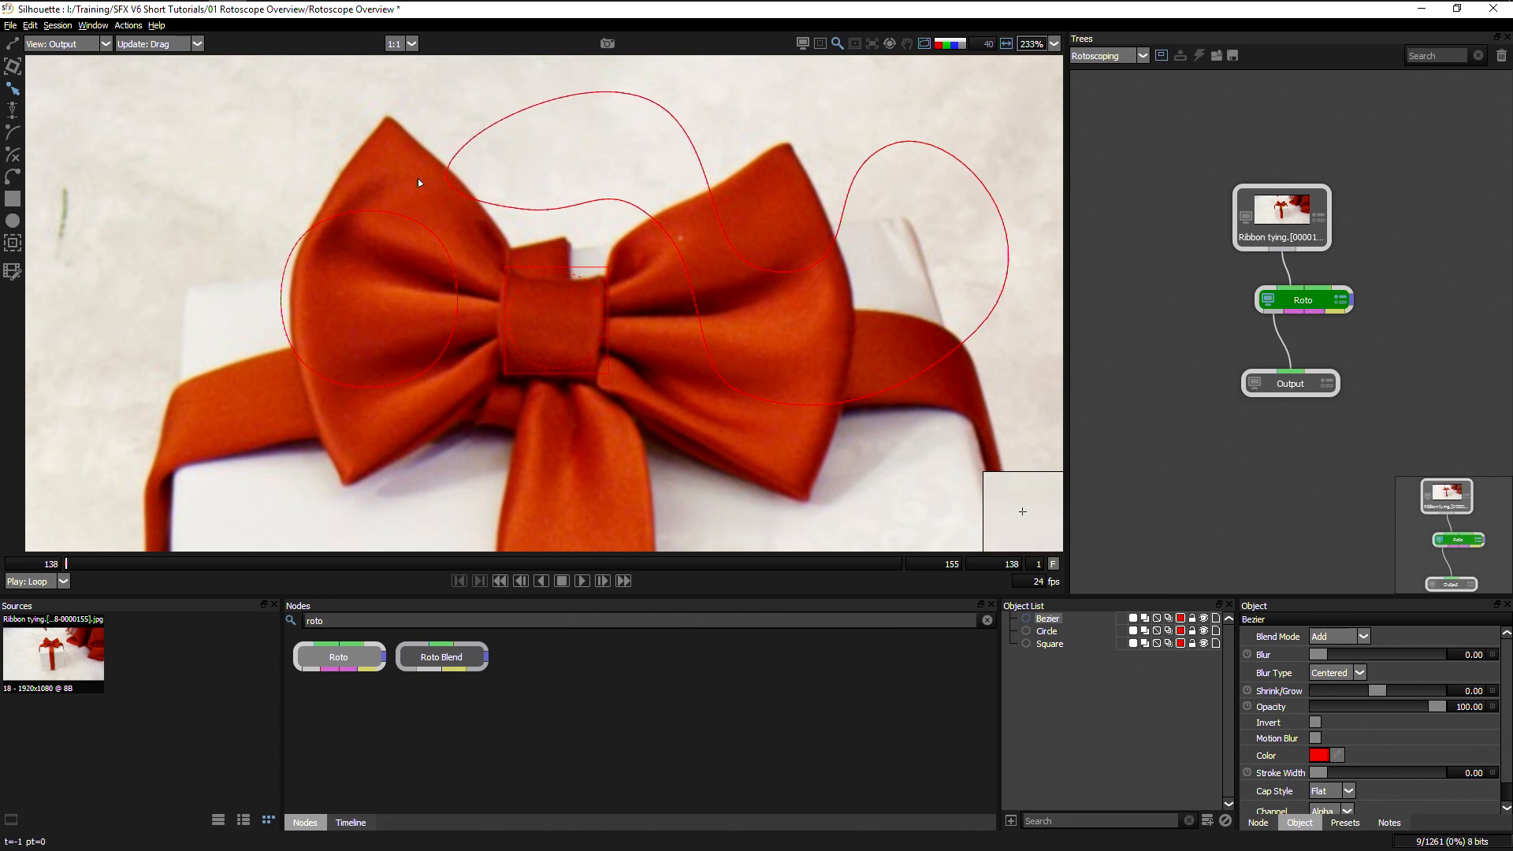
Step: Draw a closed four-point B-Spline shape over the plain background above and beside the bow's left loop
{"action": "left_click", "coordinate": [652, 230]}
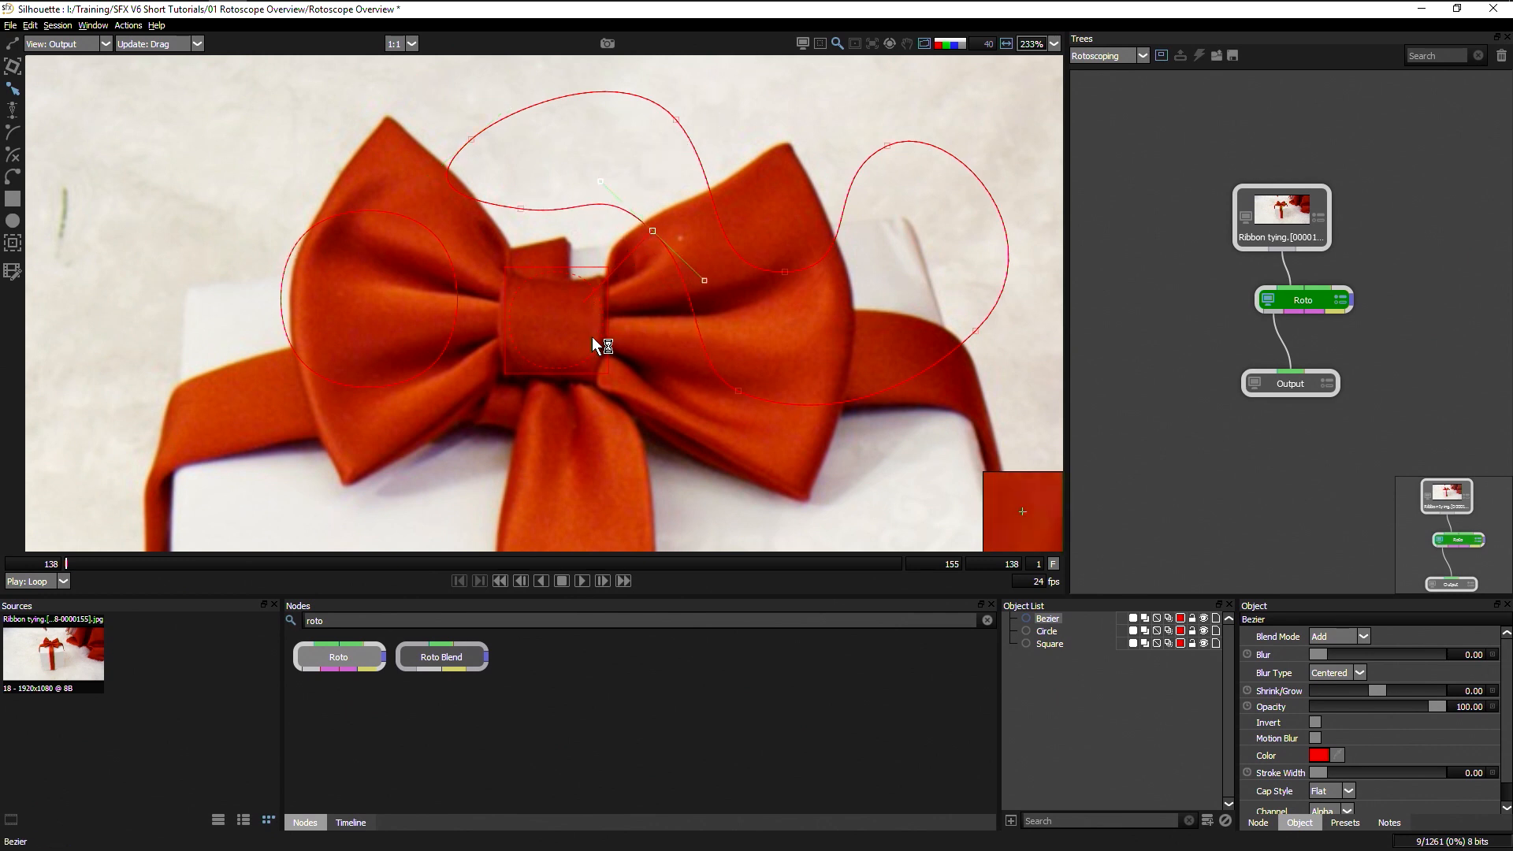
{"action": "left_click", "coordinate": [22, 137]}
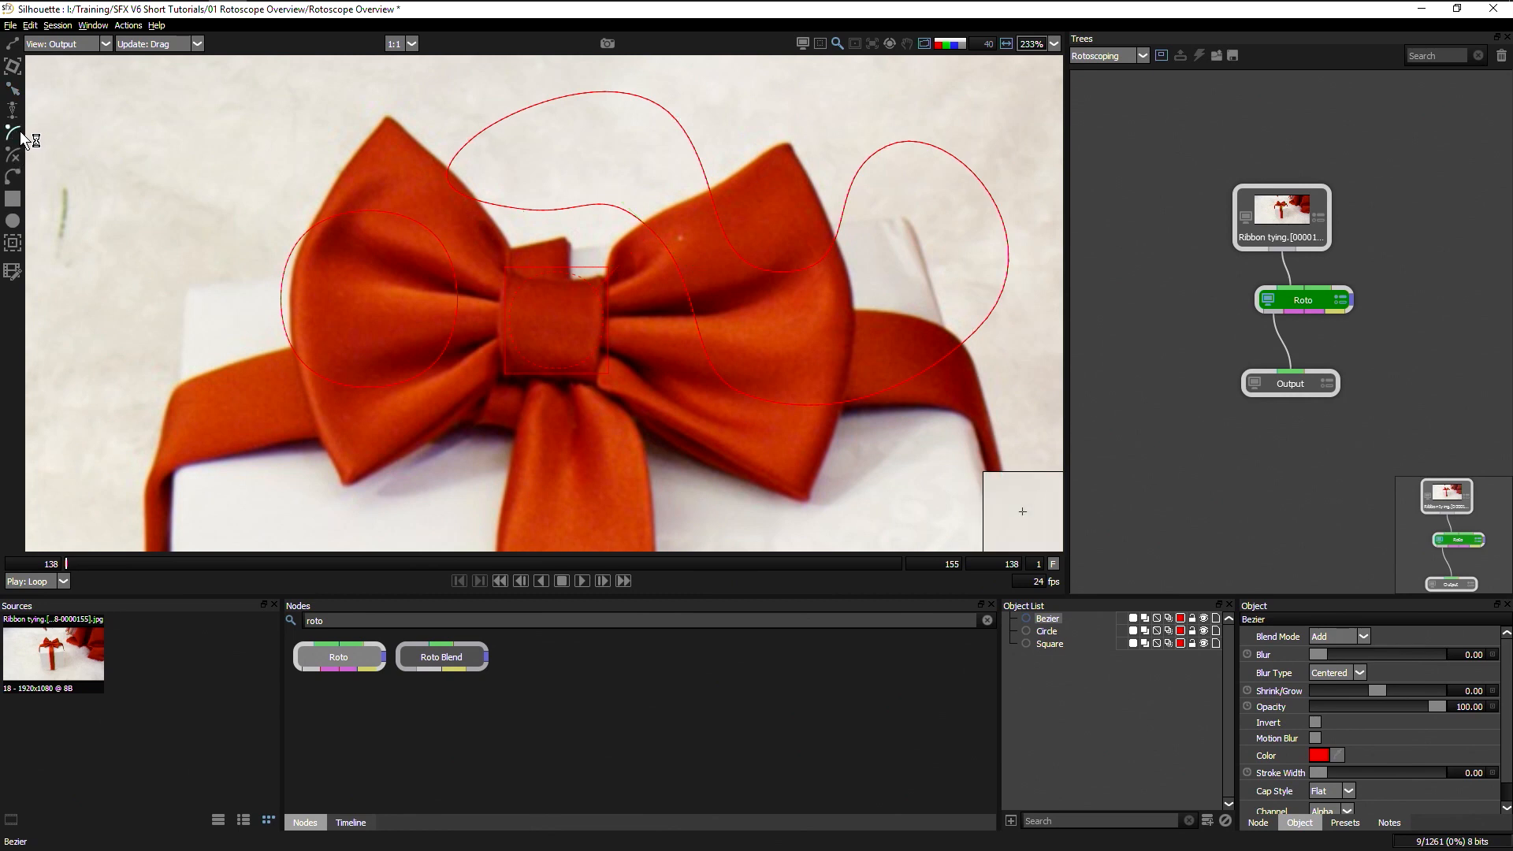
{"action": "left_click", "coordinate": [159, 126]}
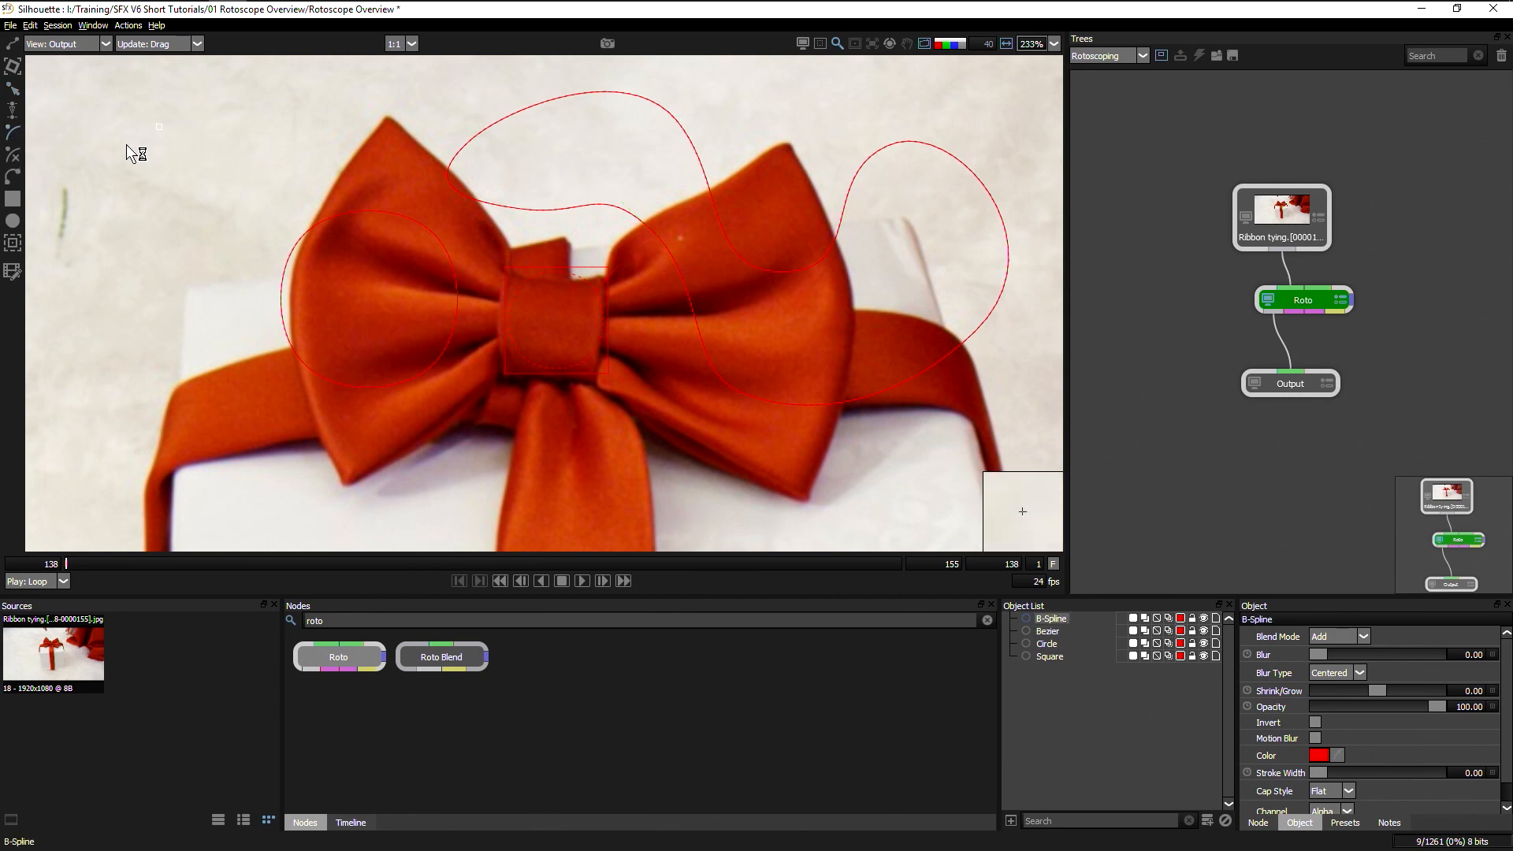
{"action": "left_click", "coordinate": [103, 254]}
{"action": "left_click", "coordinate": [220, 326]}
{"action": "left_click", "coordinate": [335, 161]}
{"action": "left_click", "coordinate": [146, 133]}
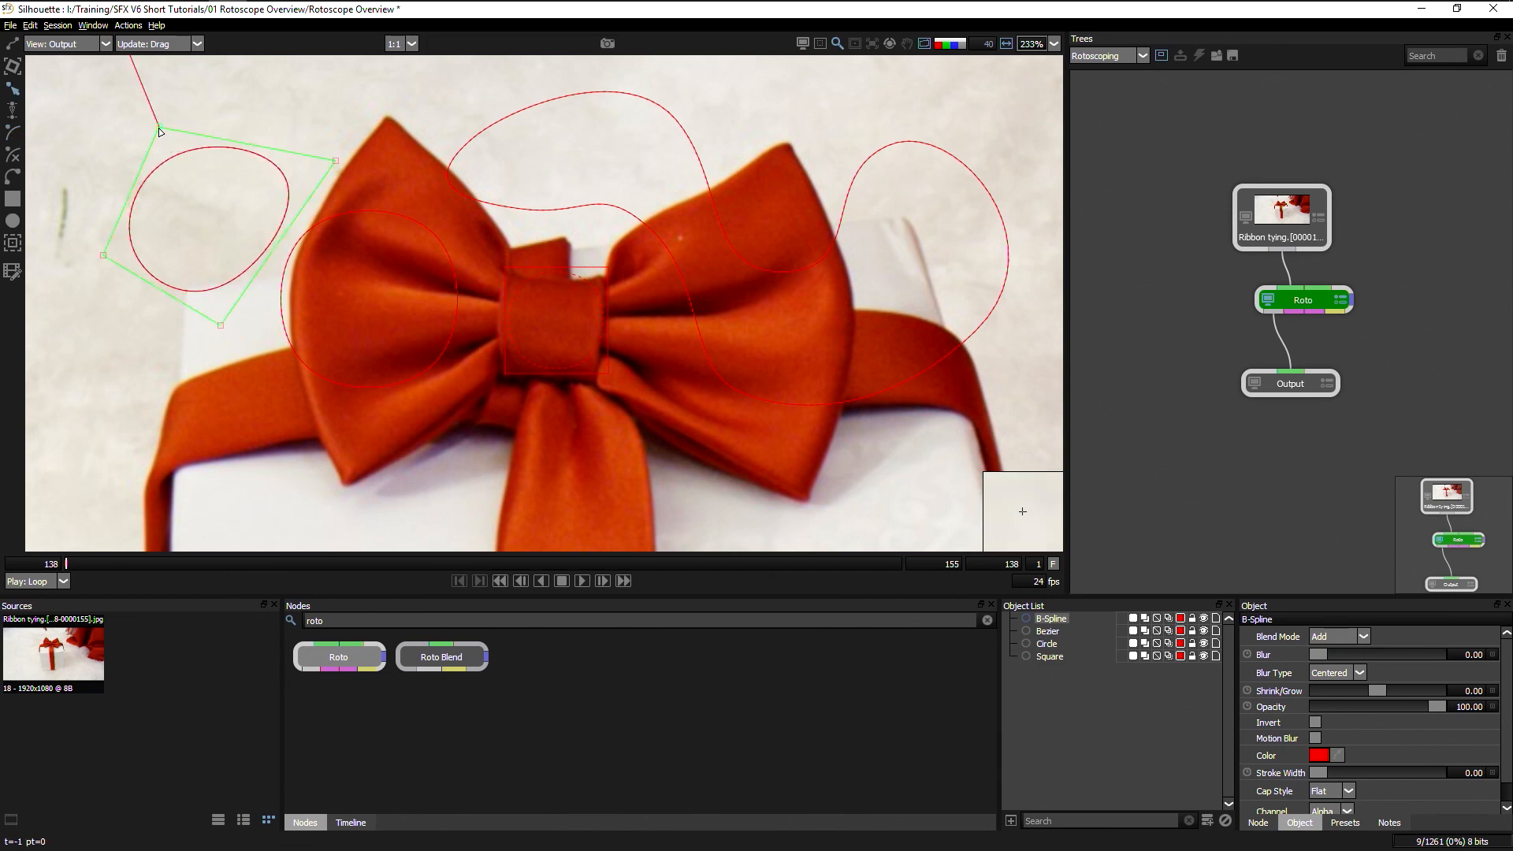
Step: Reshape the B-Spline by moving its upper points outward and varying the curve weight at its upper-right point
{"action": "left_click", "coordinate": [263, 185]}
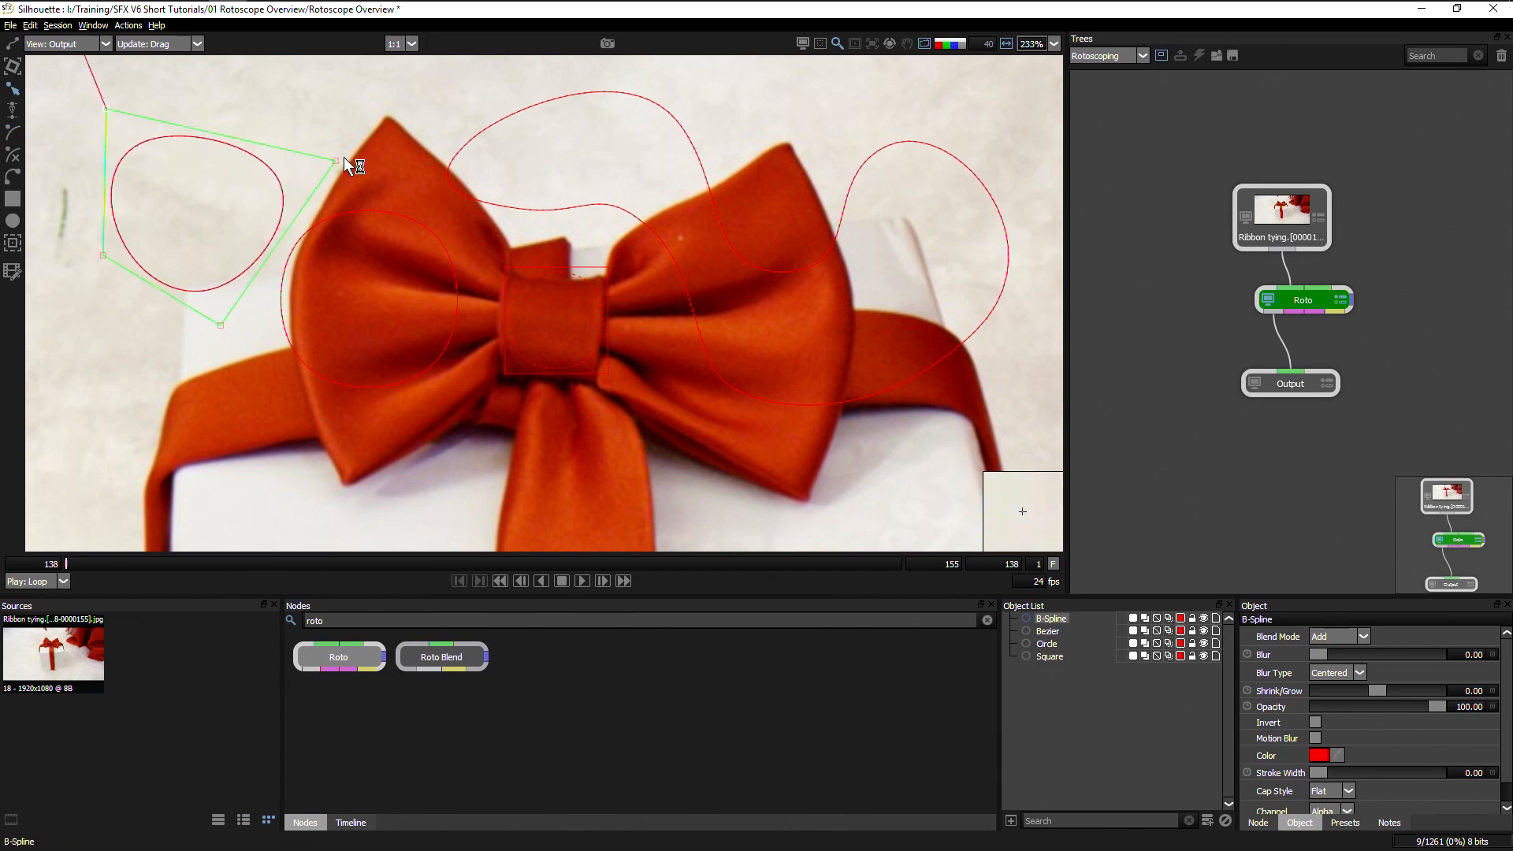
{"action": "left_click_drag", "start_coordinate": [336, 160], "coordinate": [353, 126]}
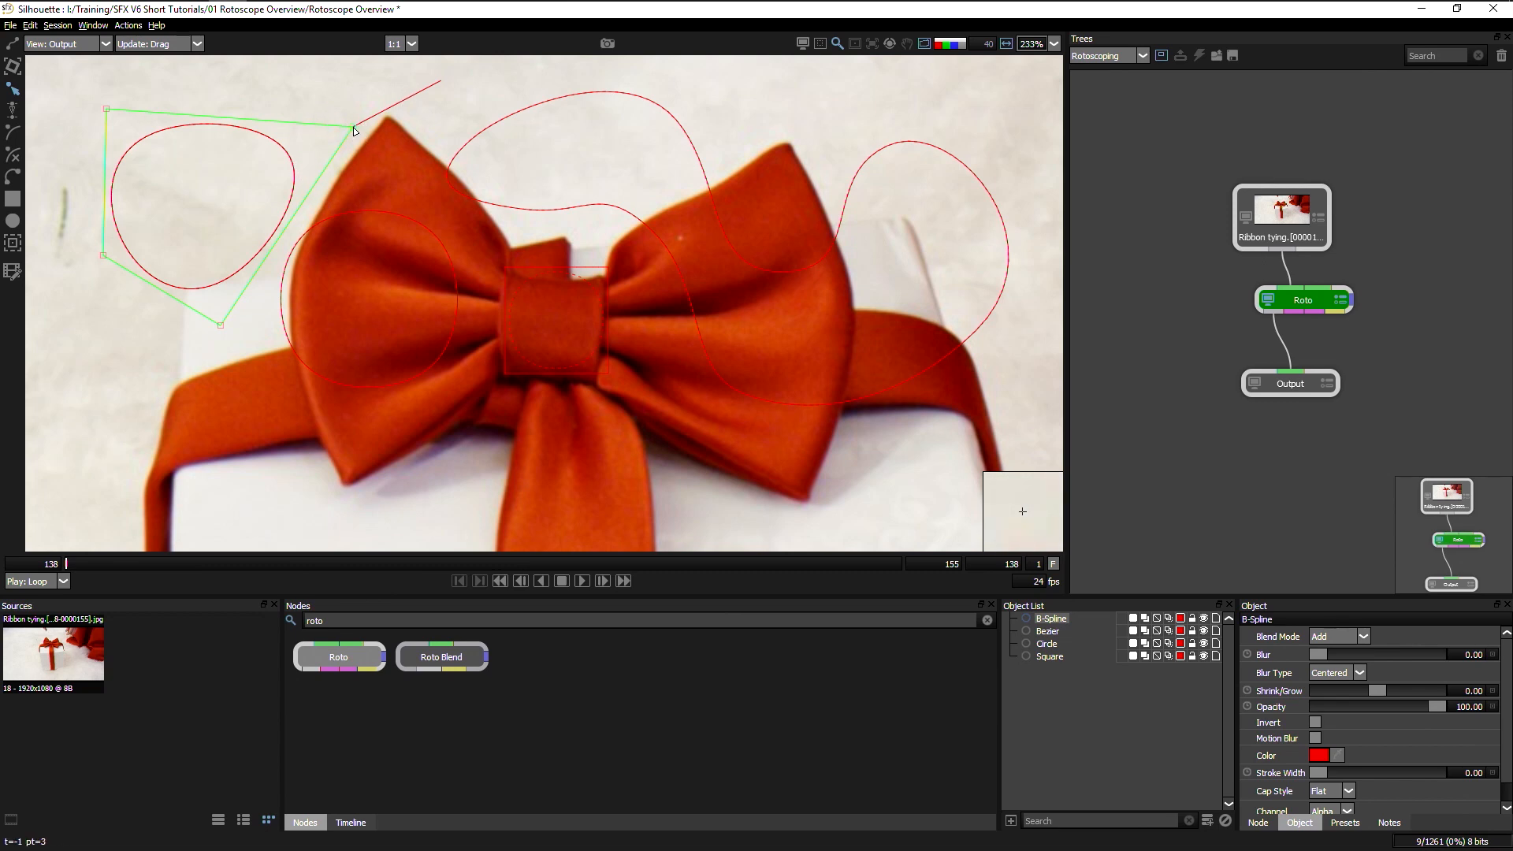
{"action": "left_click_drag", "start_coordinate": [351, 127], "coordinate": [238, 156]}
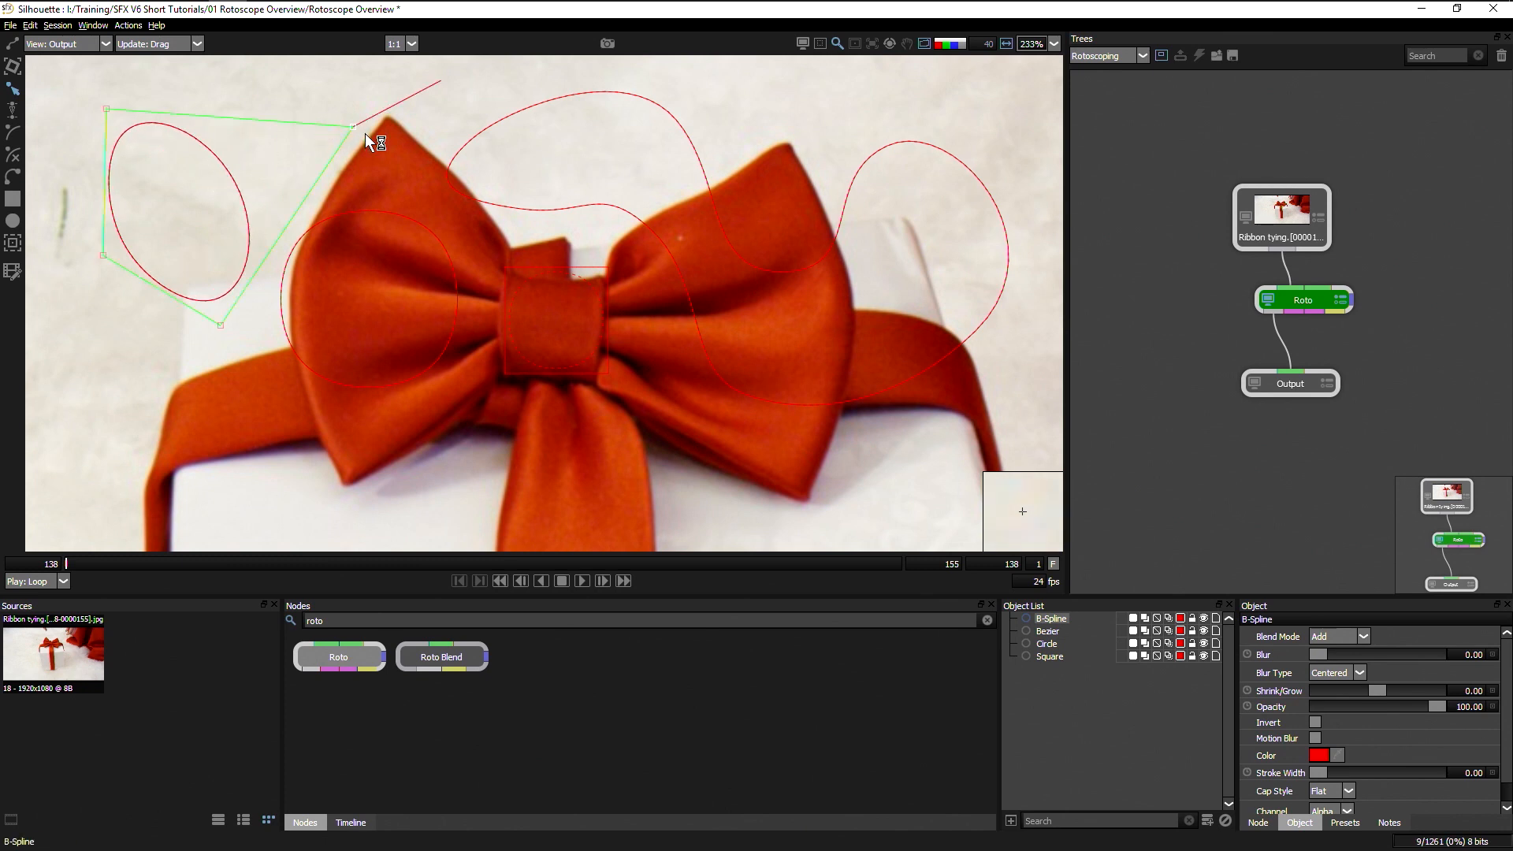
{"action": "left_click_drag", "start_coordinate": [352, 127], "coordinate": [390, 123]}
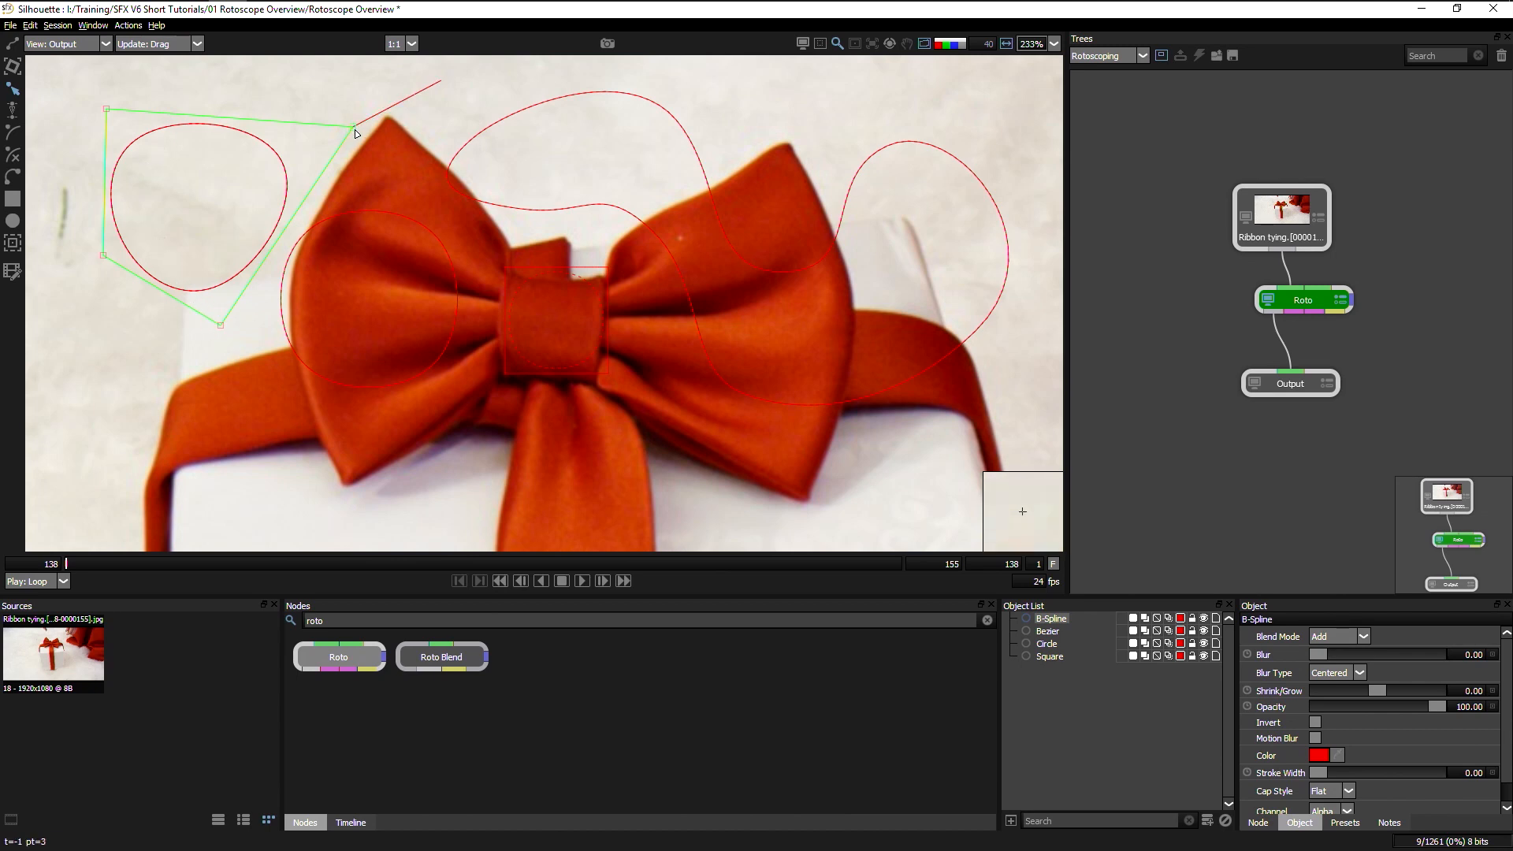
{"action": "left_click_drag", "start_coordinate": [353, 128], "coordinate": [428, 76]}
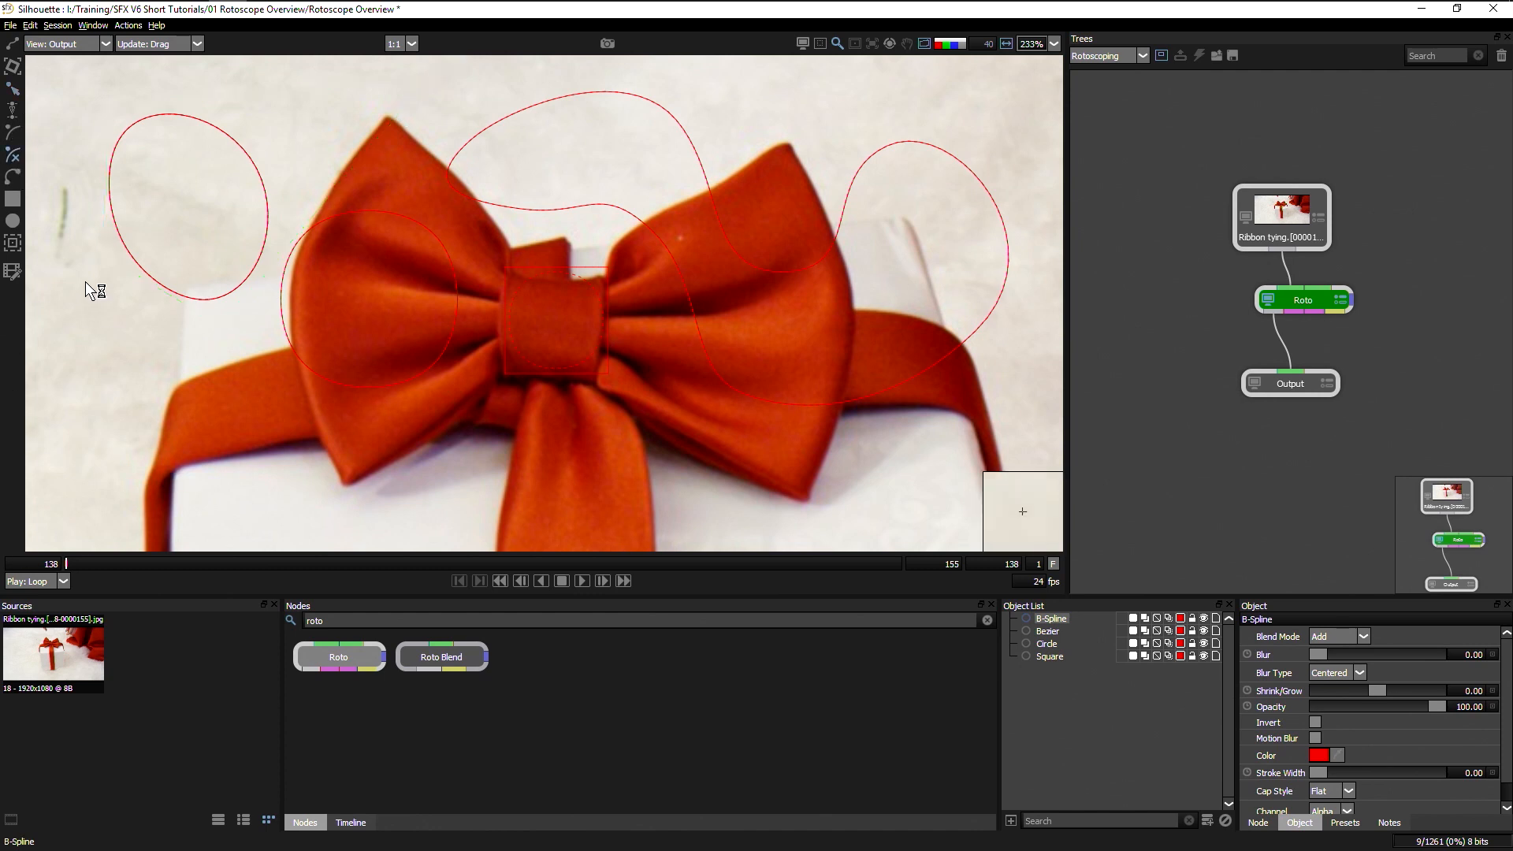
Step: Draw a closed four-point X-Spline shape over the ribbon and box edge below the B-Spline
{"action": "left_click", "coordinate": [116, 355]}
{"action": "left_click", "coordinate": [81, 468]}
{"action": "left_click", "coordinate": [254, 496]}
{"action": "left_click", "coordinate": [265, 368]}
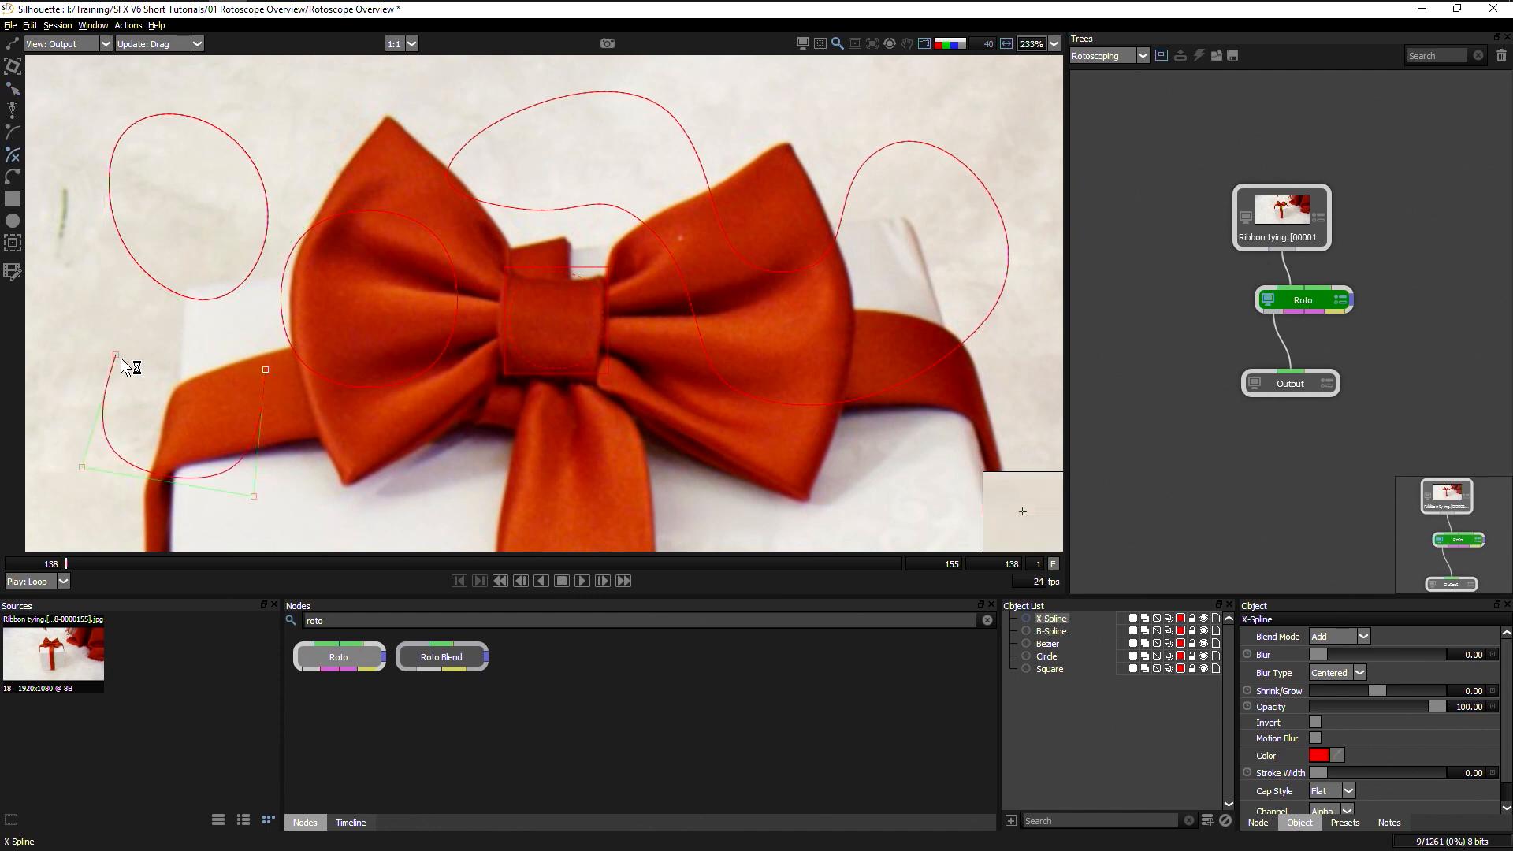
{"action": "left_click", "coordinate": [115, 354]}
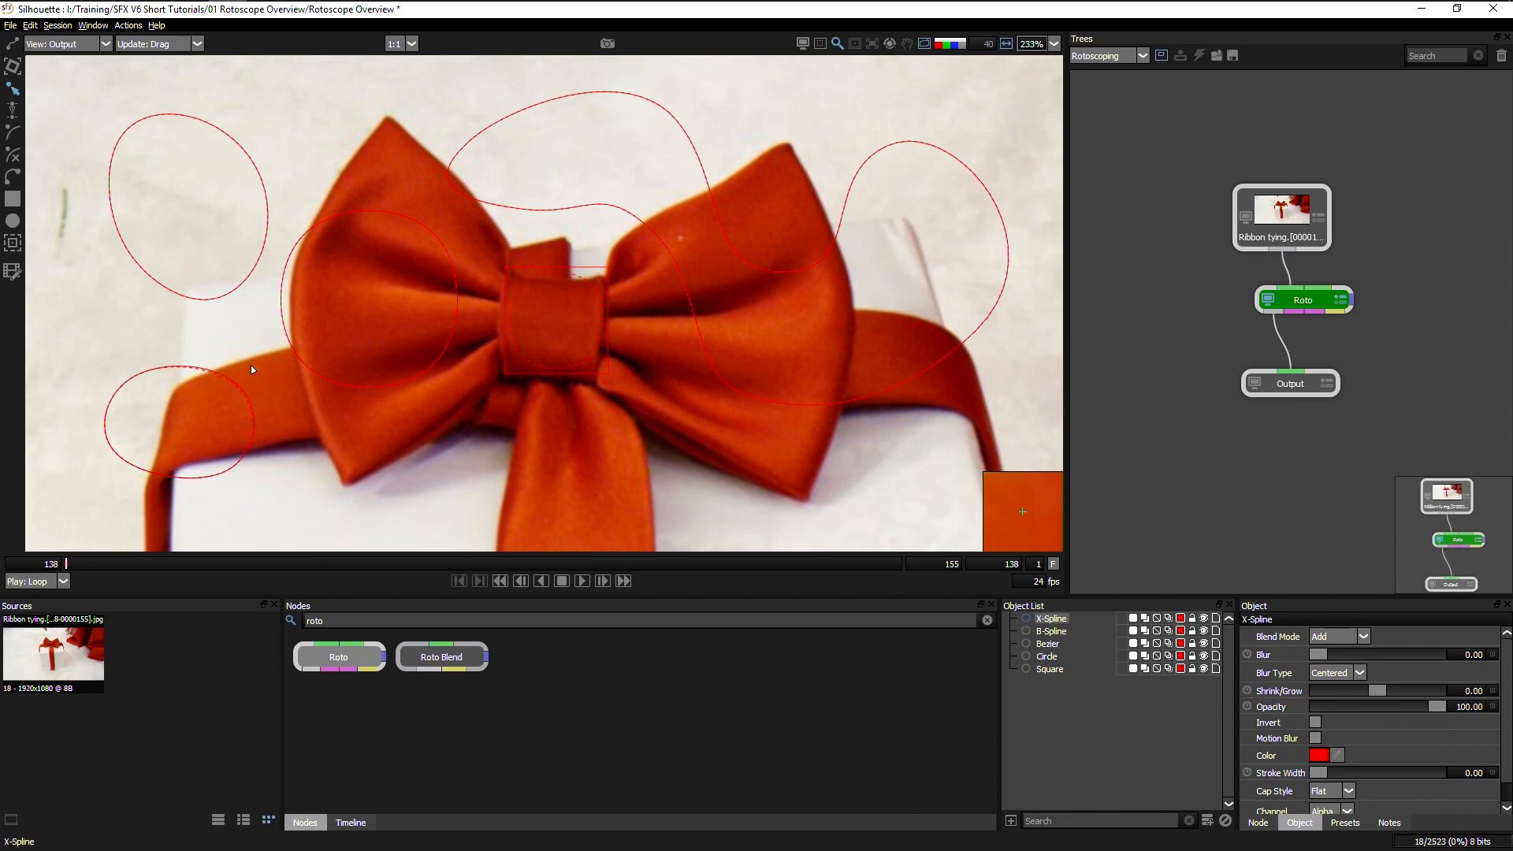
Step: Select the X-Spline, return to the B-Spline and adjust the curve weight of its upper-right point
{"action": "left_click", "coordinate": [195, 387]}
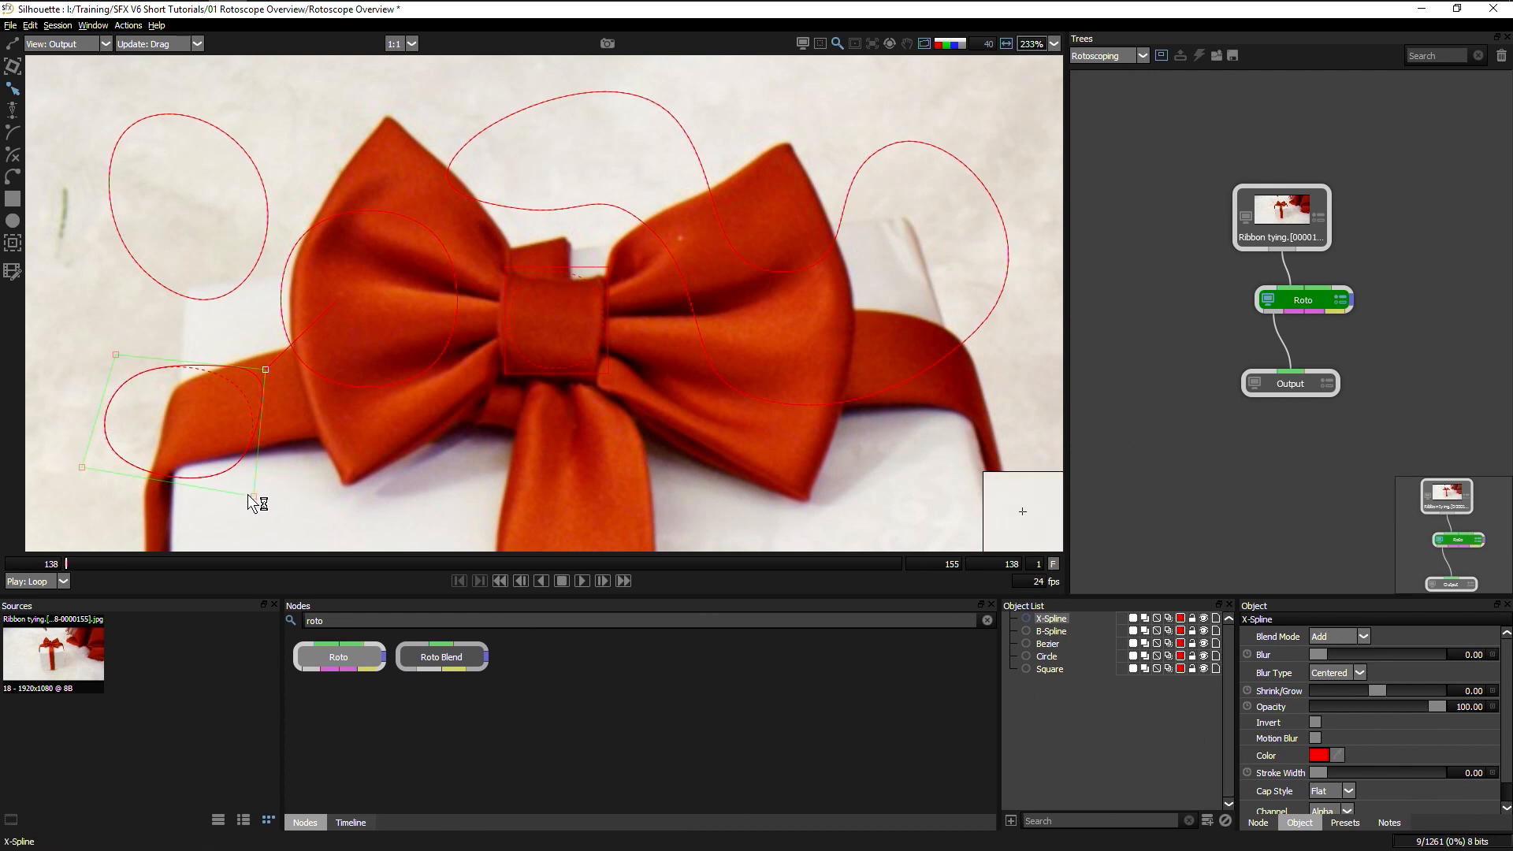
{"action": "left_click", "coordinate": [254, 163]}
{"action": "mouse_move", "coordinate": [425, 84]}
{"action": "left_mouse_down"}
{"action": "mouse_move", "coordinate": [338, 121]}
{"action": "mouse_move", "coordinate": [493, 63]}
{"action": "mouse_move", "coordinate": [347, 110]}
{"action": "mouse_move", "coordinate": [411, 105]}
{"action": "left_mouse_up"}
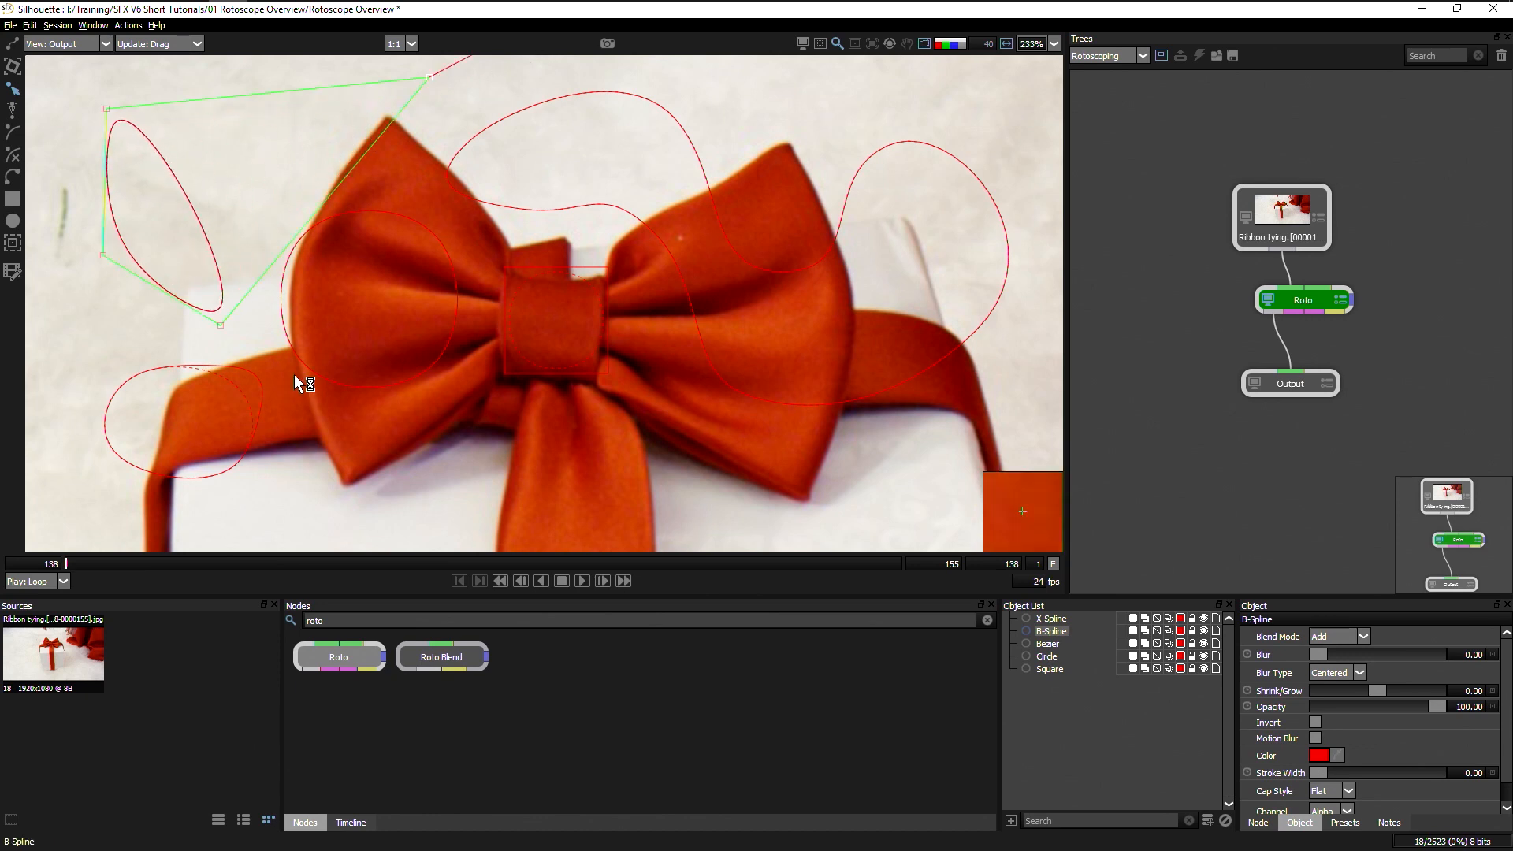
Step: Apply the Corner, Cardinal, B-Spline and Center options in turn to the X-Spline's upper-right point
{"action": "left_click", "coordinate": [266, 370]}
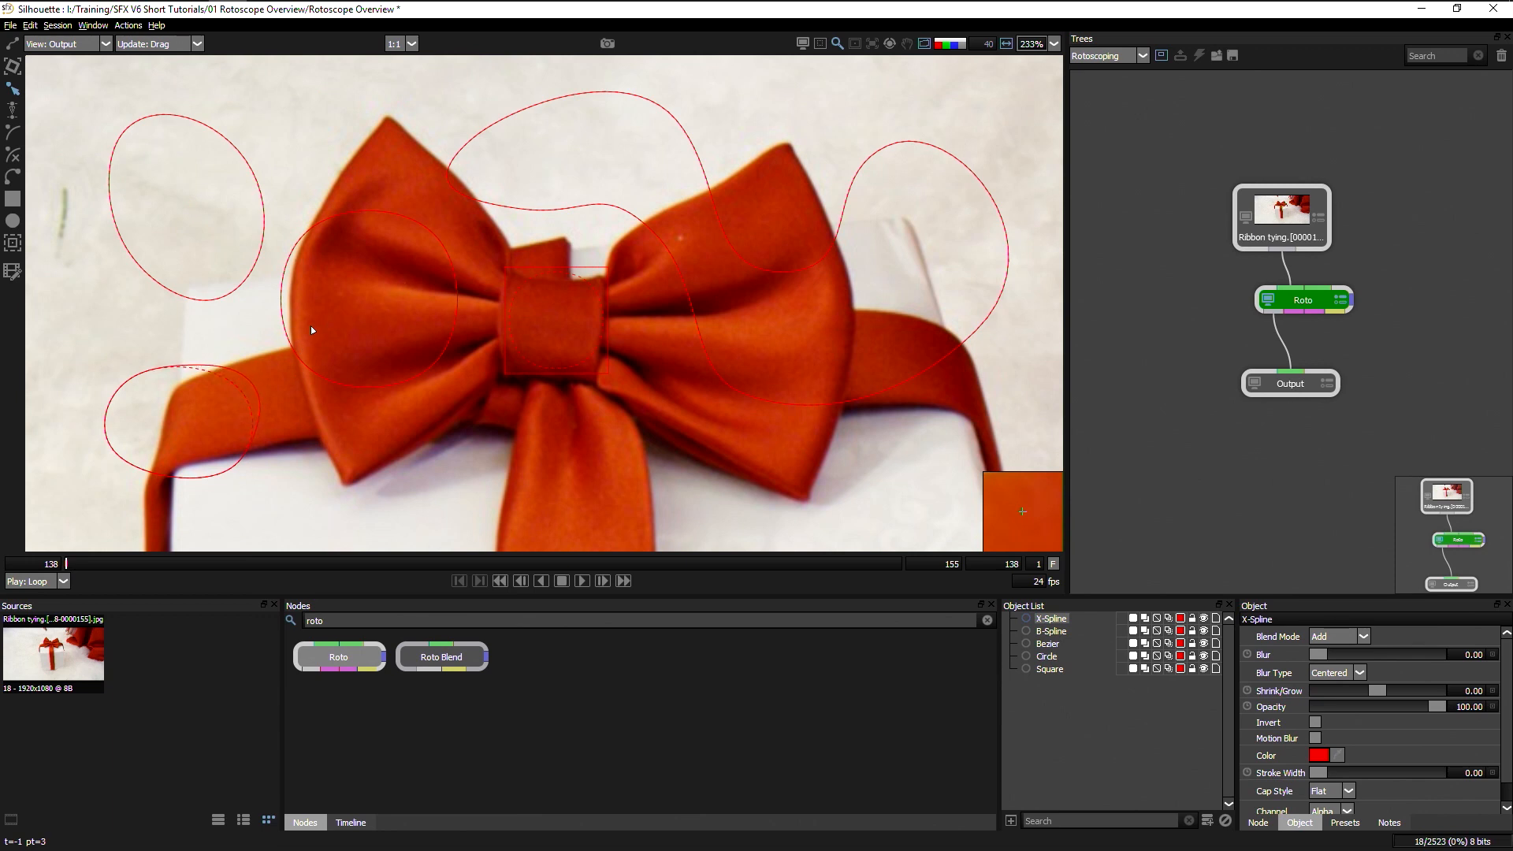
{"action": "left_click", "coordinate": [172, 377]}
{"action": "right_click", "coordinate": [265, 369]}
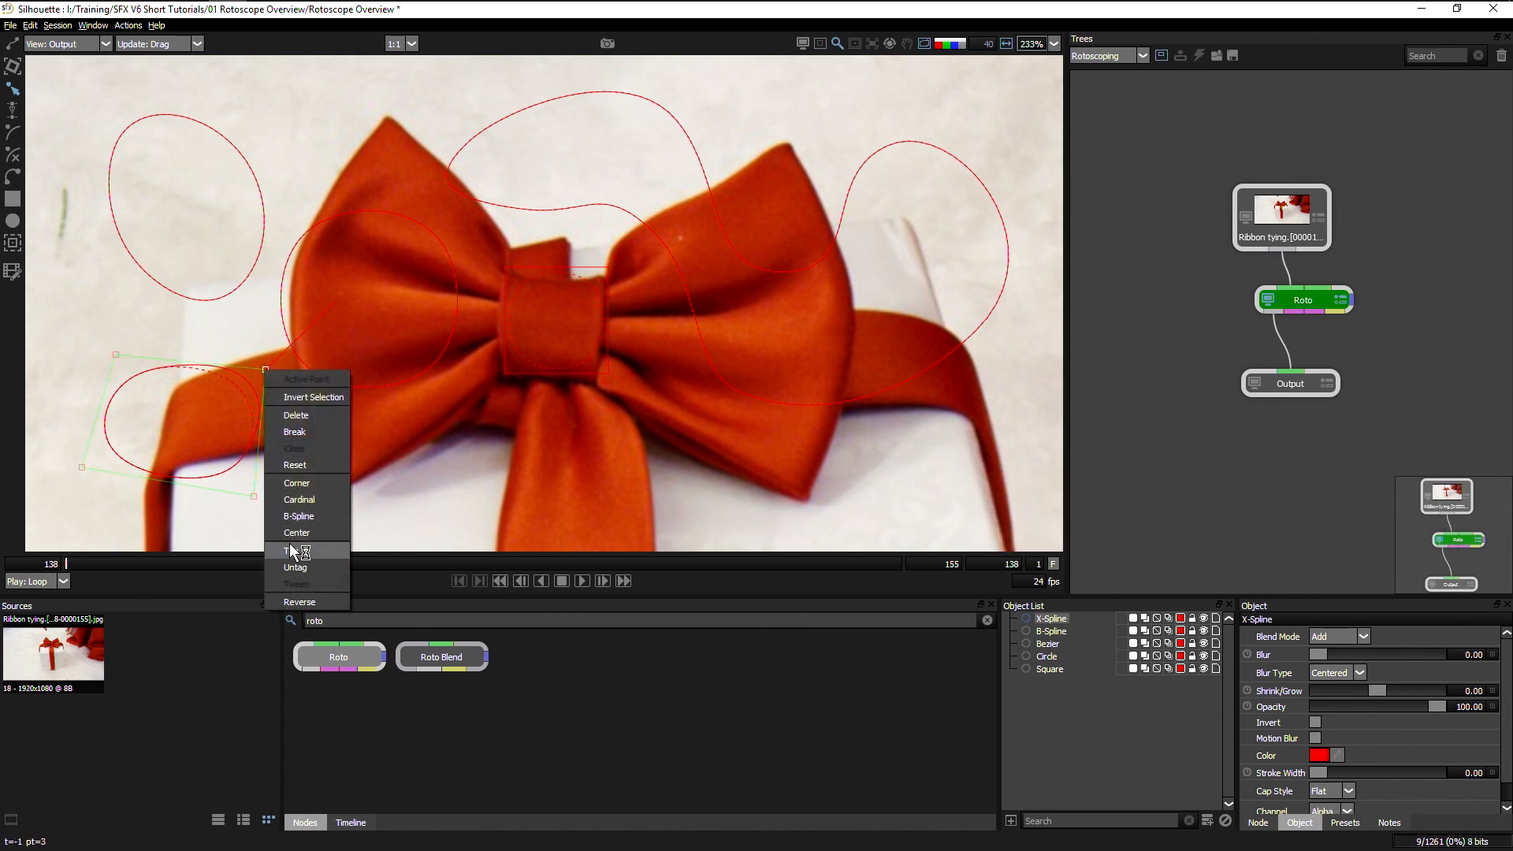
{"action": "left_click", "coordinate": [304, 482]}
{"action": "right_click", "coordinate": [263, 371]}
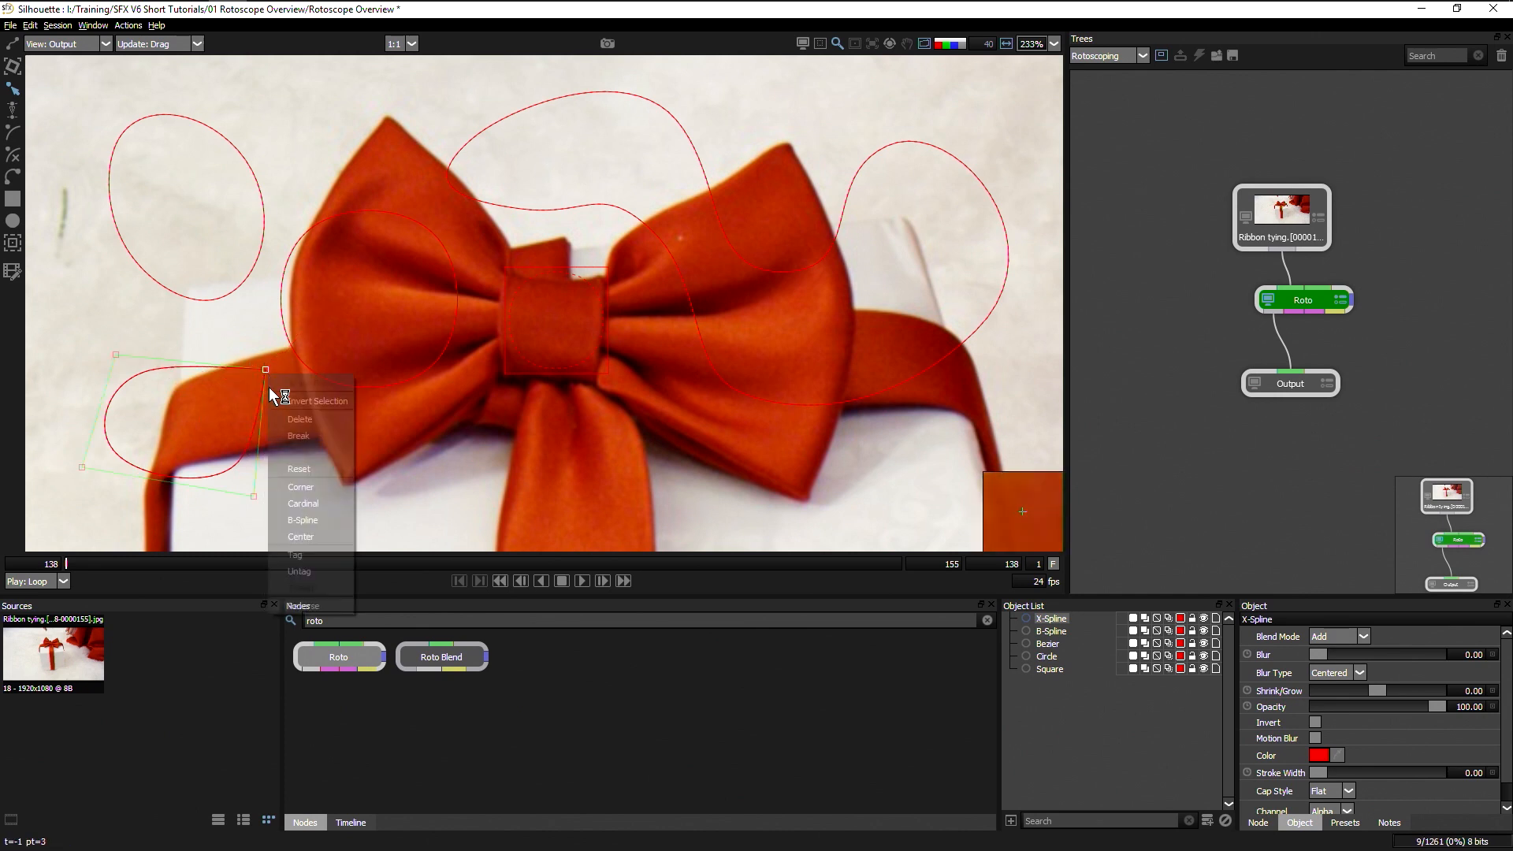
{"action": "left_click", "coordinate": [300, 500]}
{"action": "right_click", "coordinate": [266, 371]}
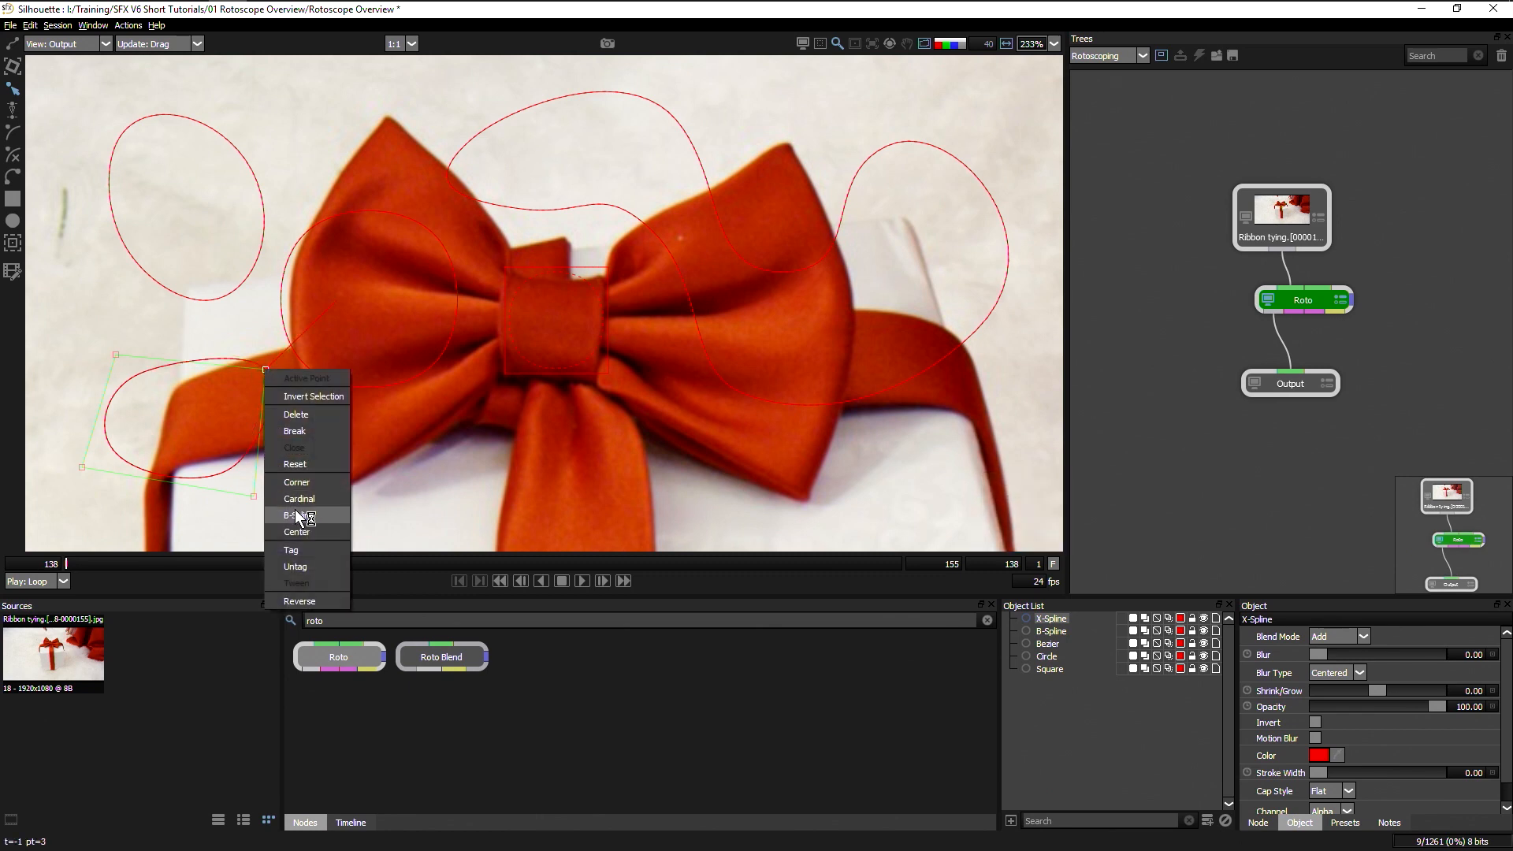
{"action": "left_click", "coordinate": [304, 515]}
{"action": "right_click", "coordinate": [266, 370]}
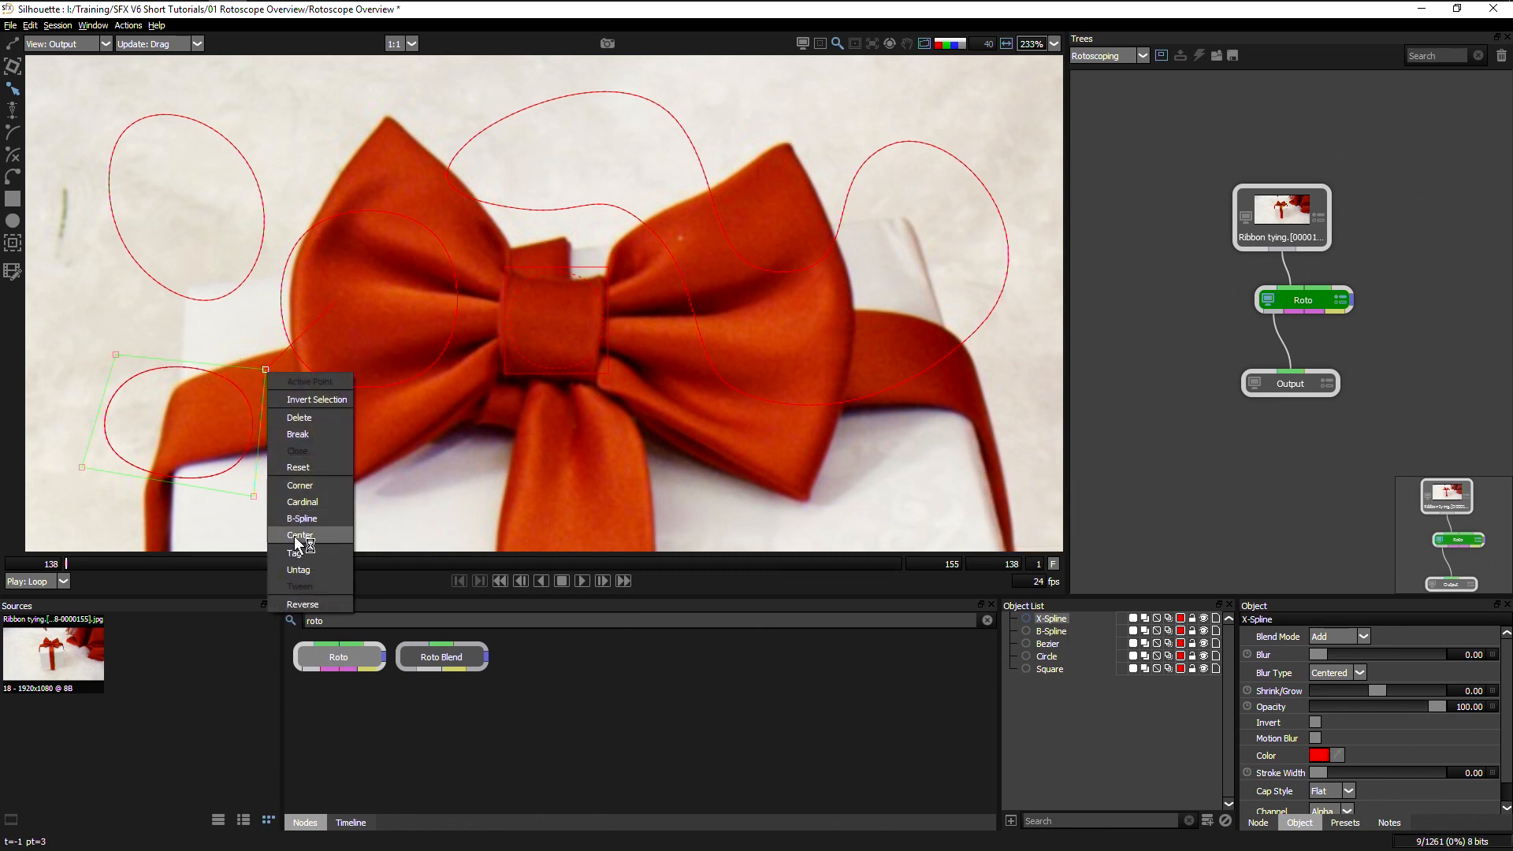
{"action": "left_click", "coordinate": [301, 536]}
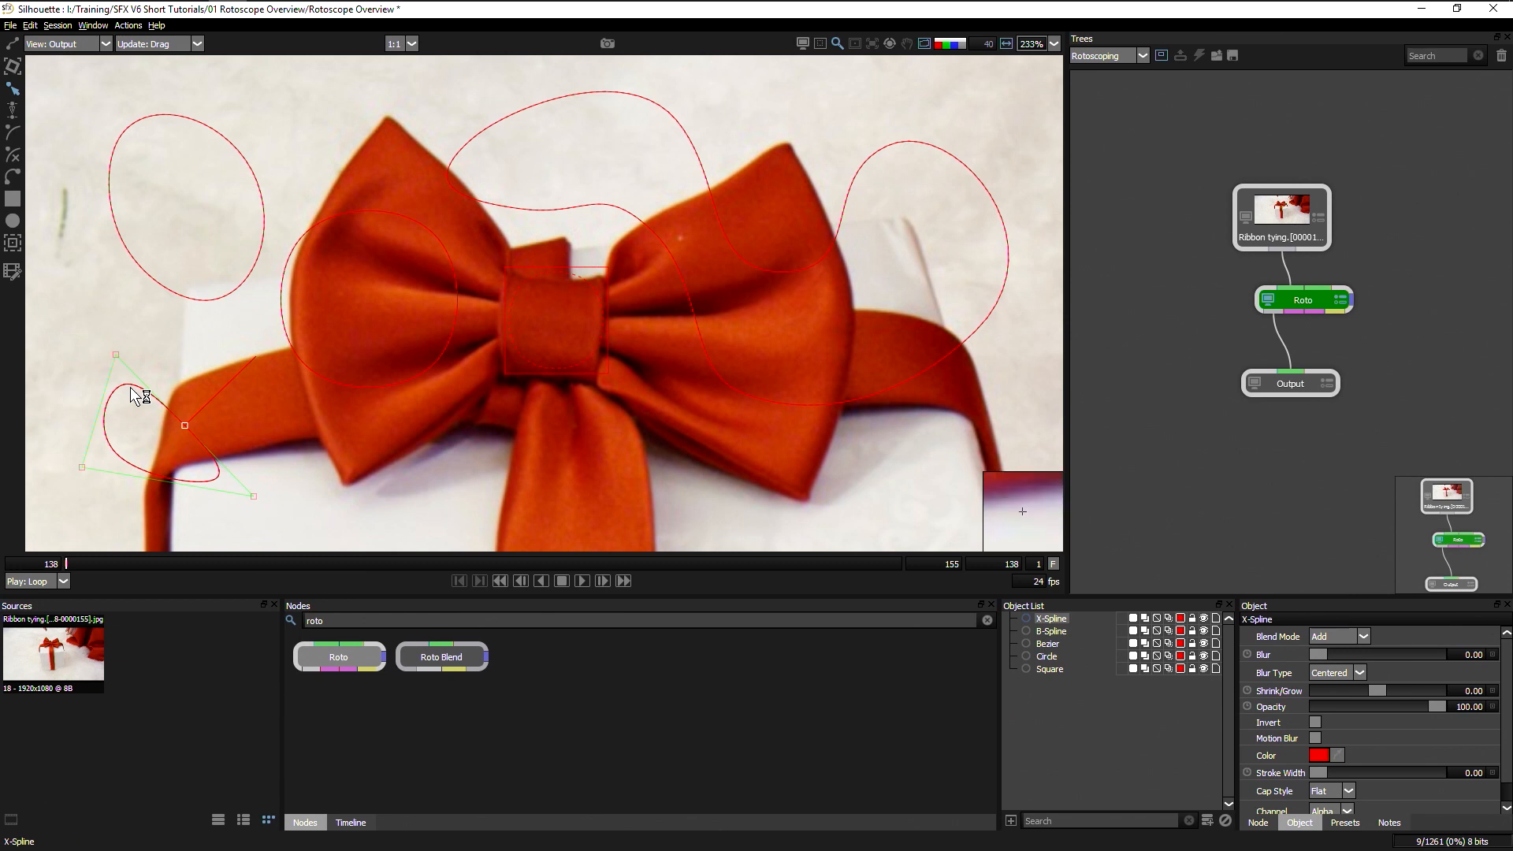
Step: Move the X-Spline's centered point back out above the ribbon, select the Bezier's point beside the right loop for comparison, and readjust the X-Spline
{"action": "left_click_drag", "start_coordinate": [185, 425], "coordinate": [240, 331]}
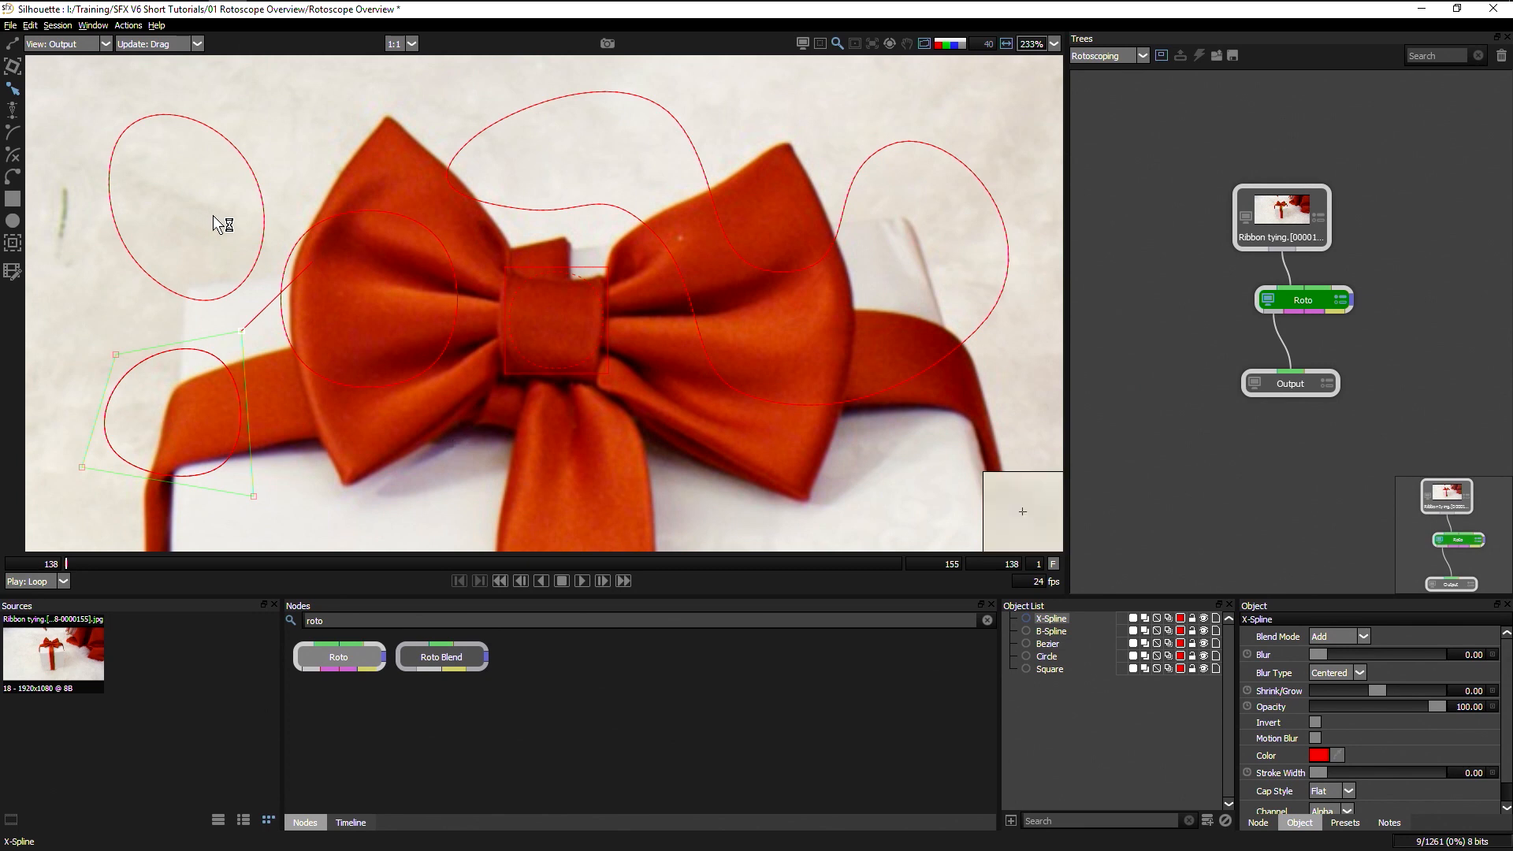
{"action": "mouse_move", "coordinate": [242, 335]}
{"action": "left_mouse_down"}
{"action": "mouse_move", "coordinate": [200, 377]}
{"action": "mouse_move", "coordinate": [227, 322]}
{"action": "left_mouse_up"}
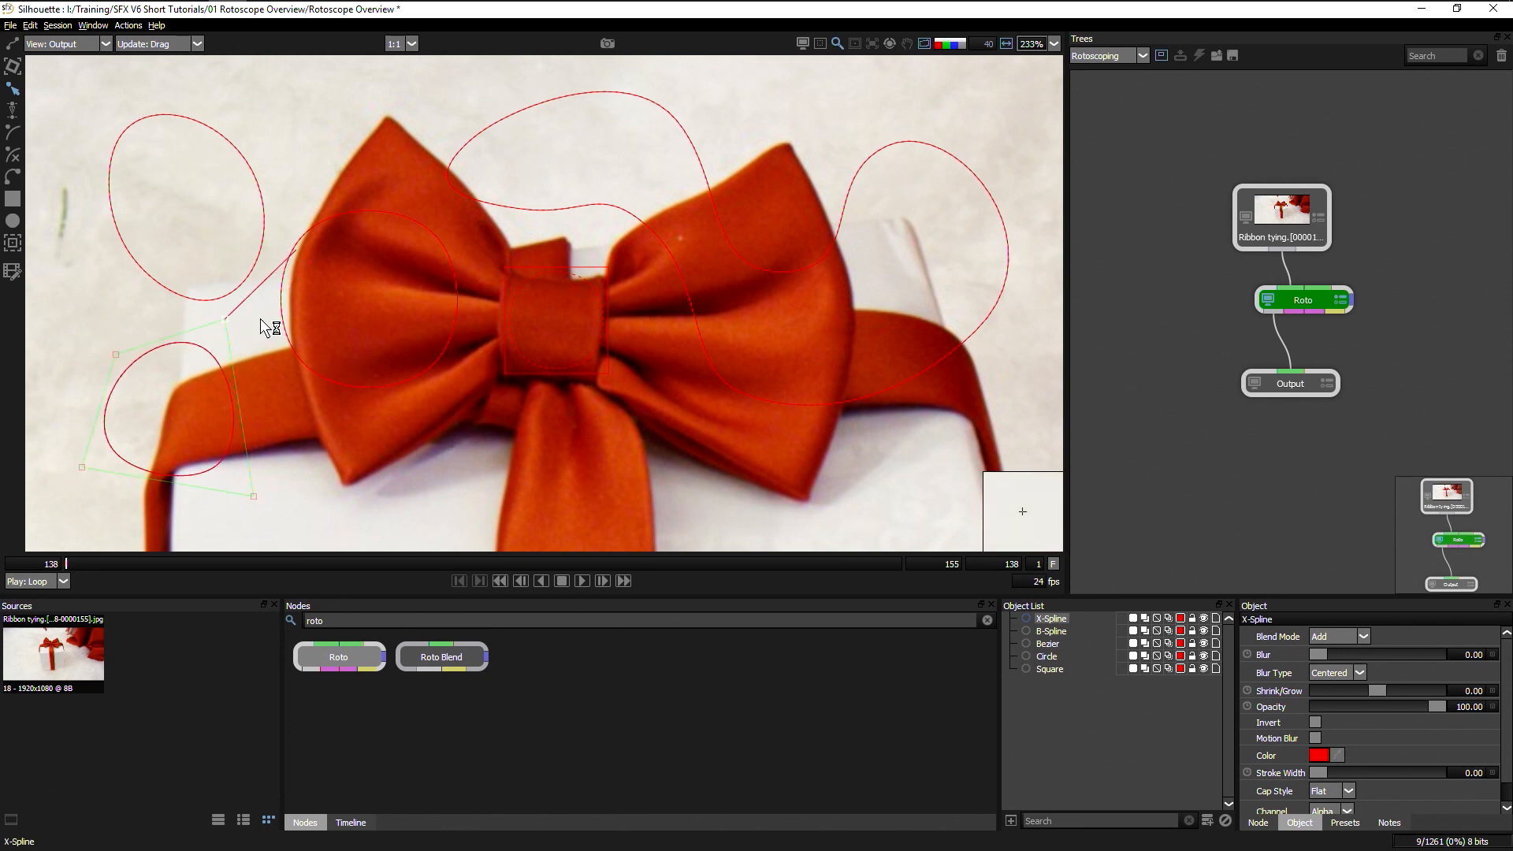
{"action": "left_click", "coordinate": [474, 191]}
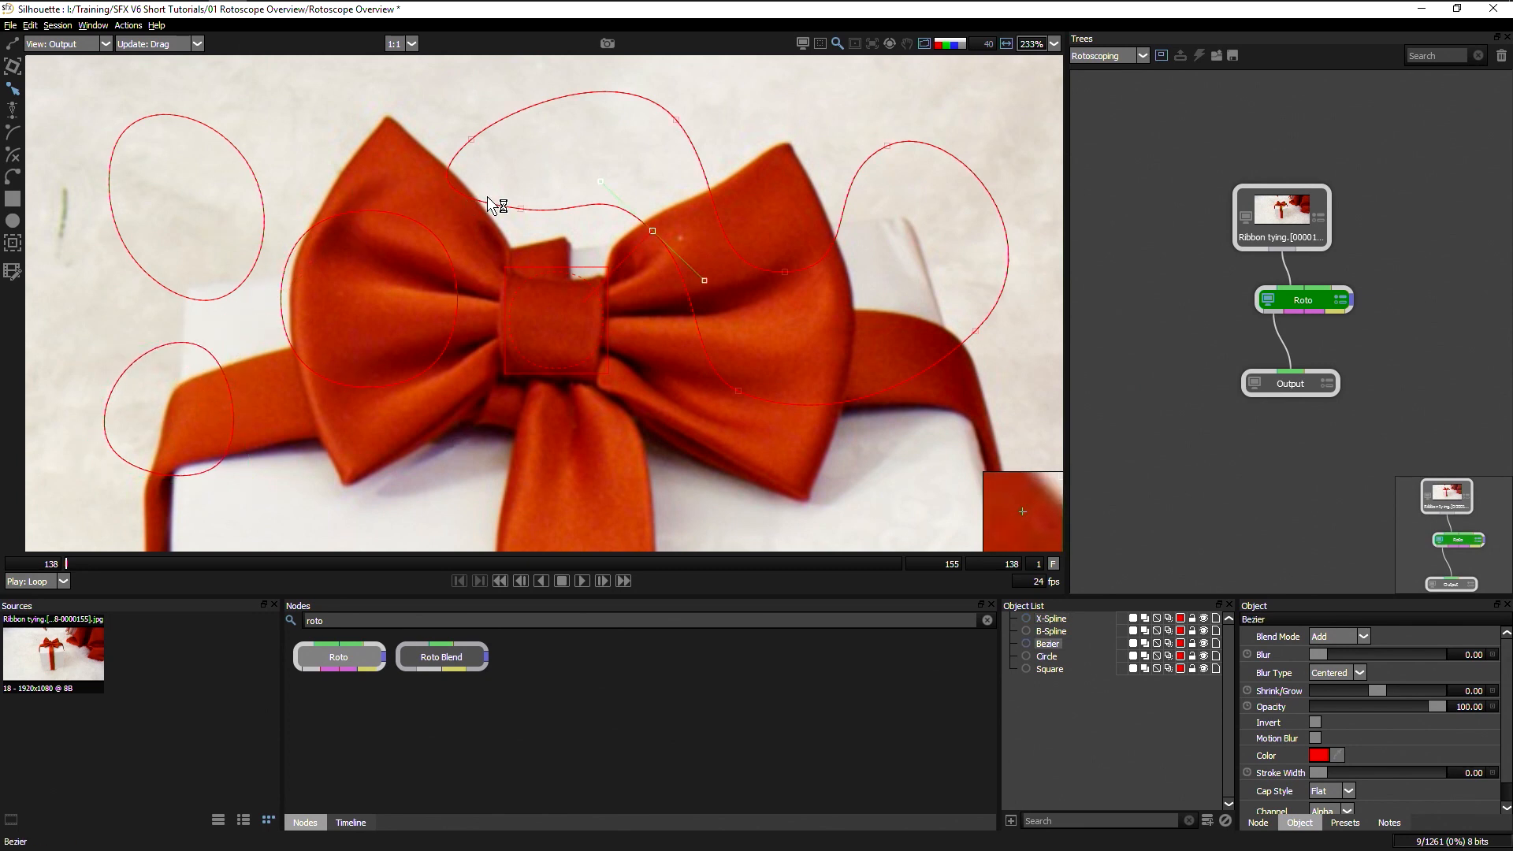
{"action": "left_click", "coordinate": [654, 231]}
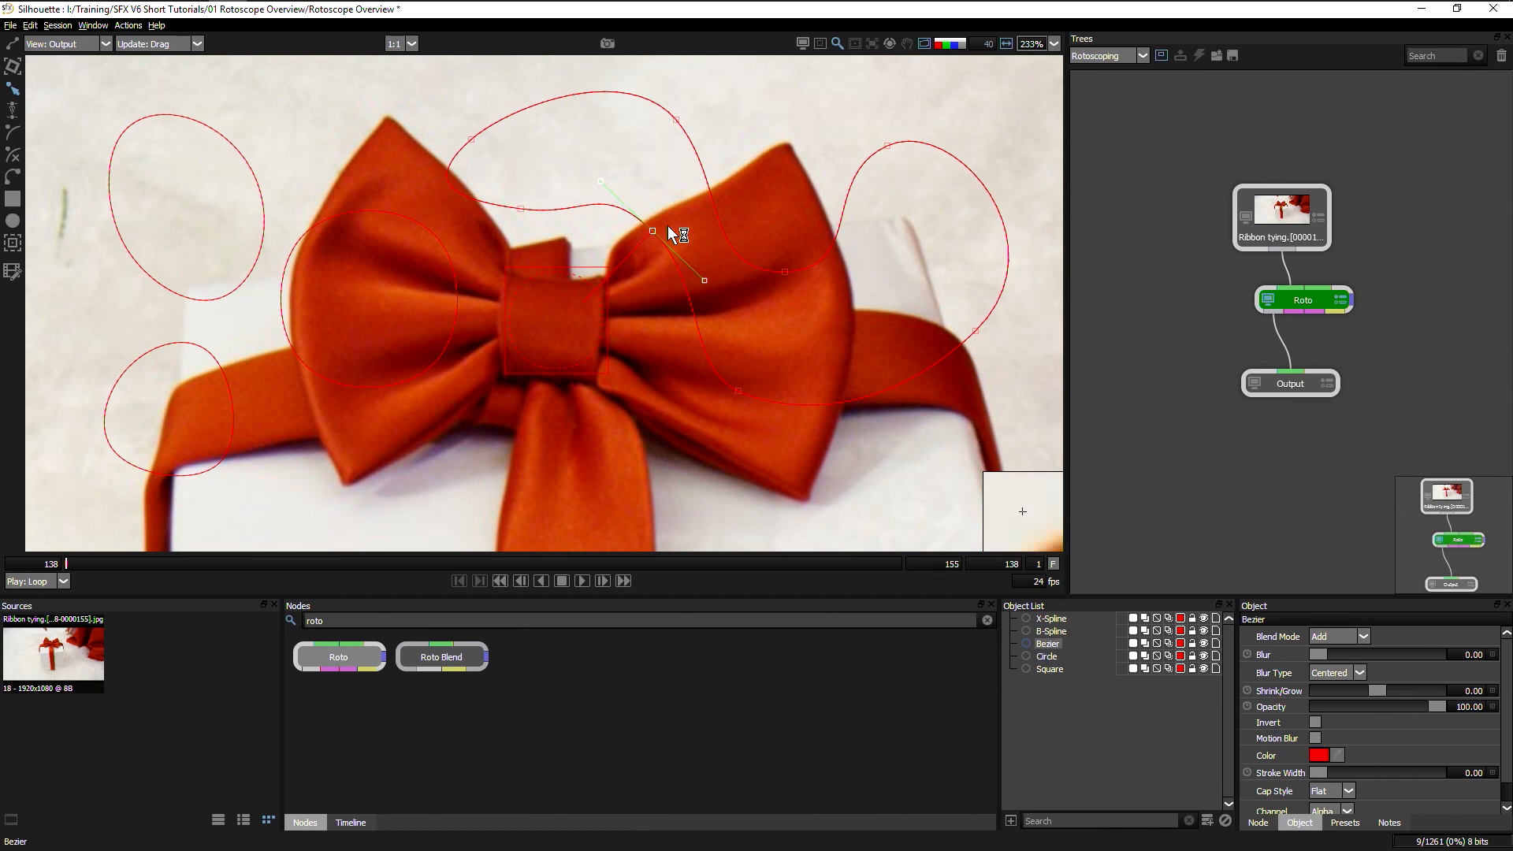
{"action": "left_click", "coordinate": [181, 340]}
{"action": "mouse_move", "coordinate": [245, 349]}
{"action": "left_mouse_down"}
{"action": "mouse_move", "coordinate": [163, 418]}
{"action": "mouse_move", "coordinate": [258, 336]}
{"action": "mouse_move", "coordinate": [237, 348]}
{"action": "left_mouse_up"}
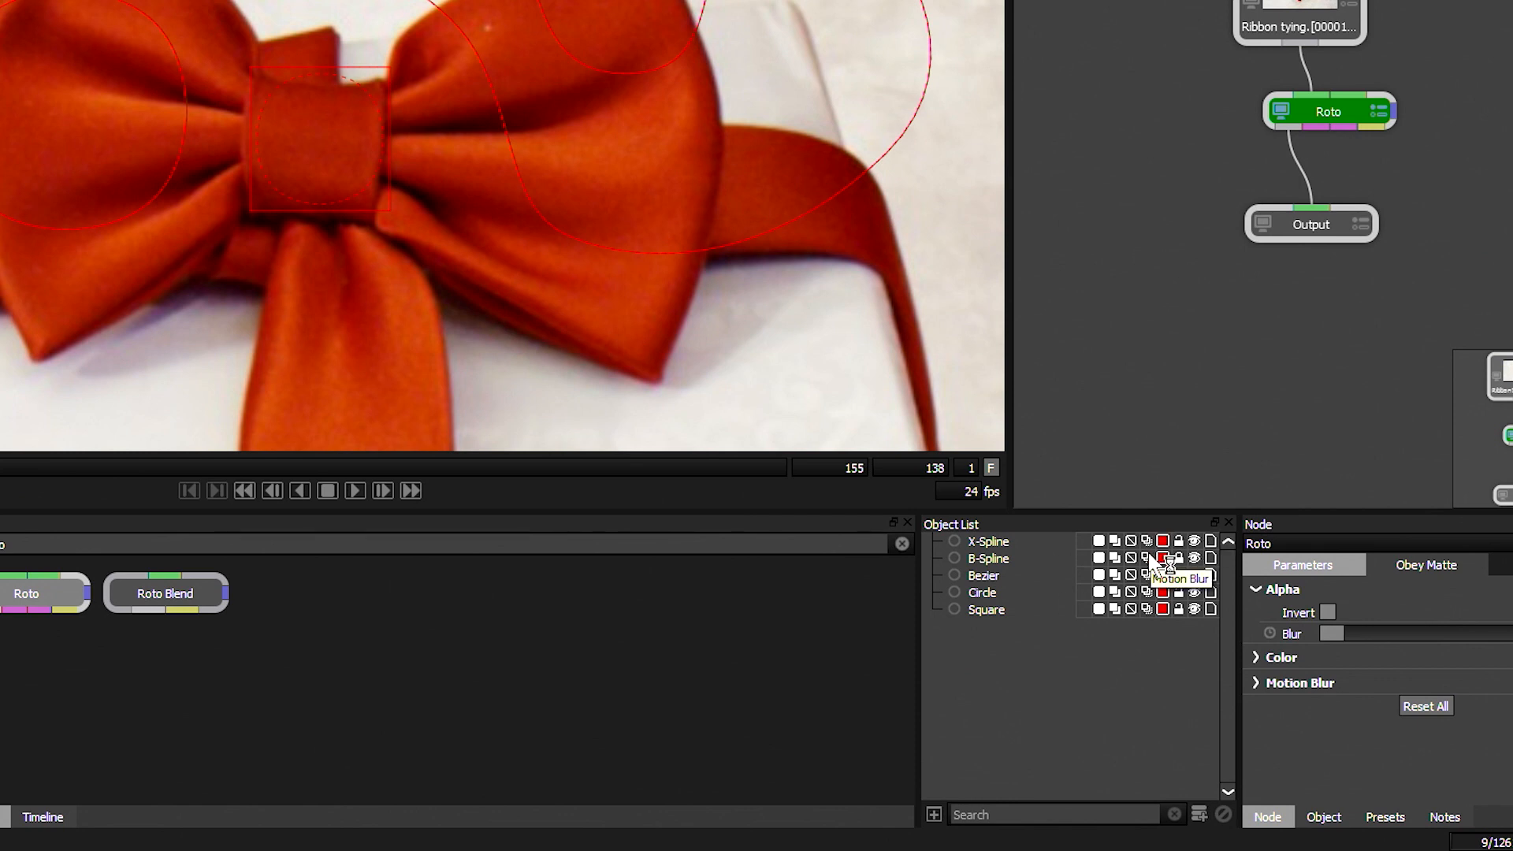
Step: Select all five shapes from X-Spline to Square in the Object List and delete them
{"action": "left_click", "coordinate": [996, 541]}
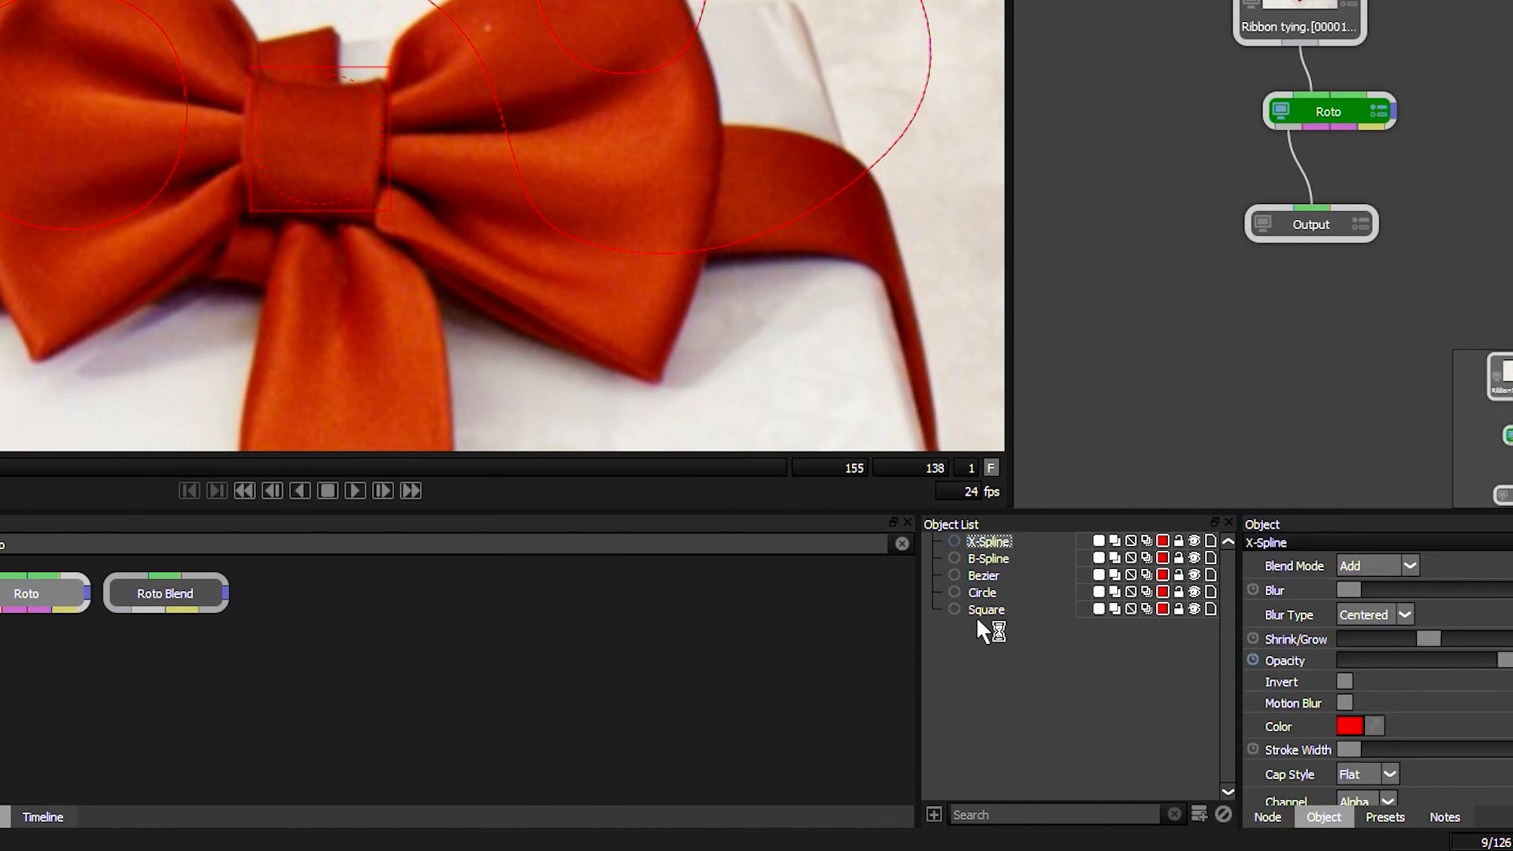
{"action": "left_click", "coordinate": [986, 609], "text": "shift"}
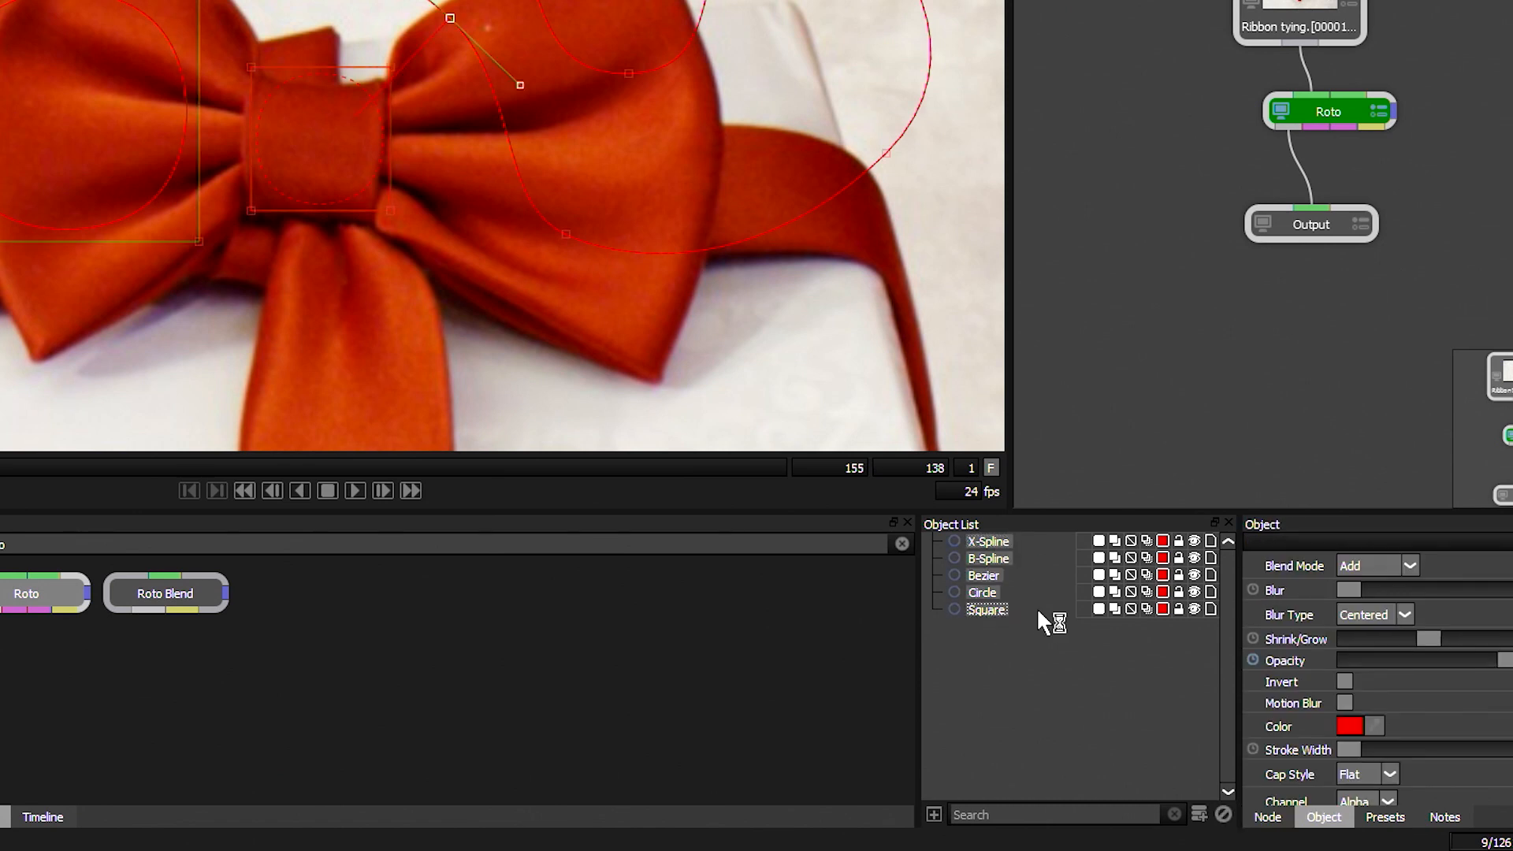
{"action": "left_click", "coordinate": [1224, 815]}
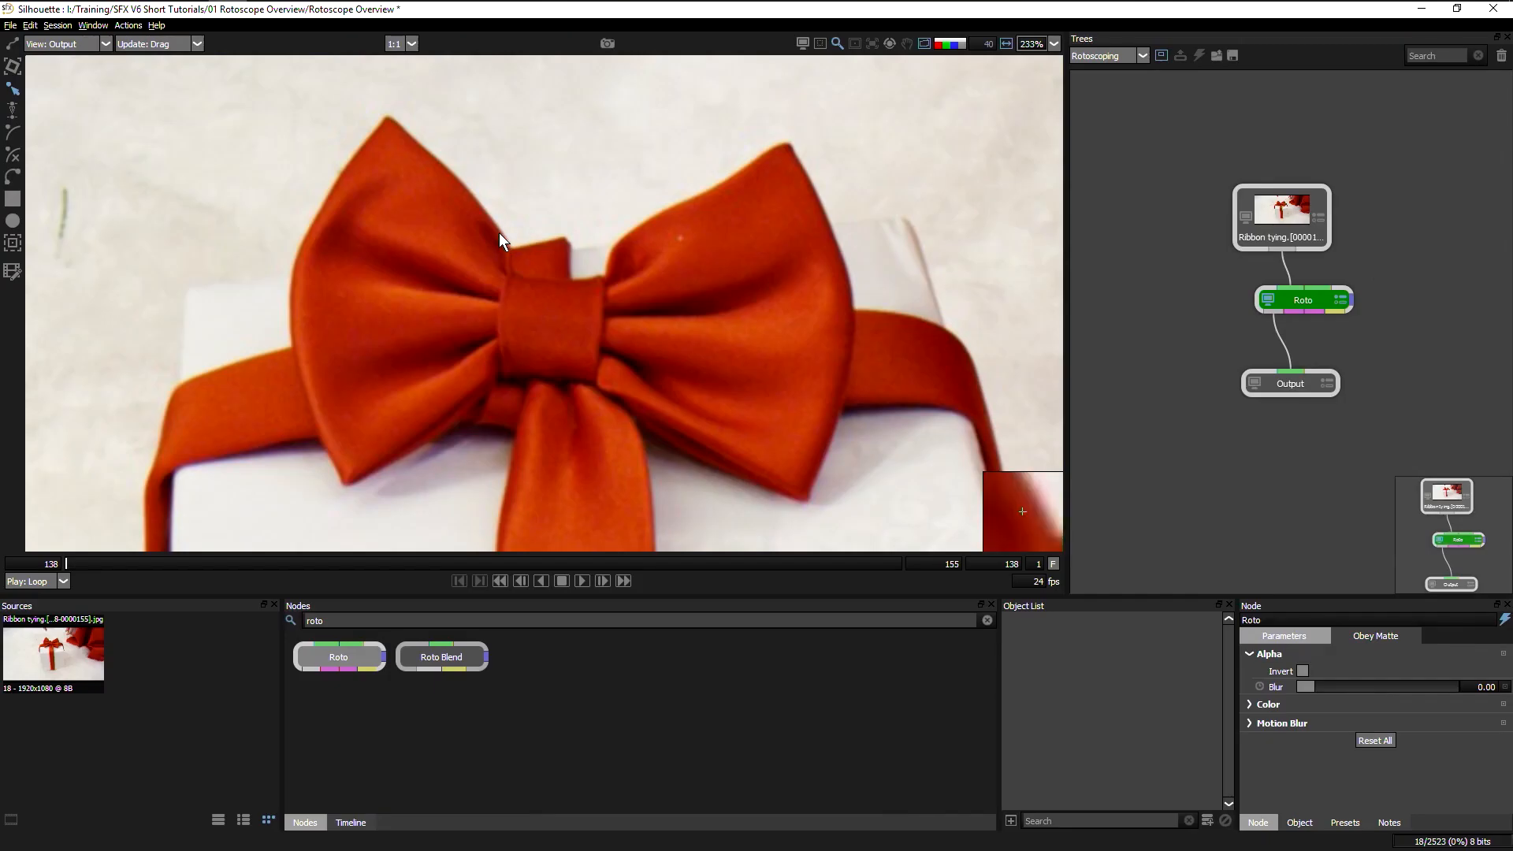
Step: Trace the bow's left loop with a closed X-Spline shape, placing points along its edges and at both tips
{"action": "left_click", "coordinate": [7, 158]}
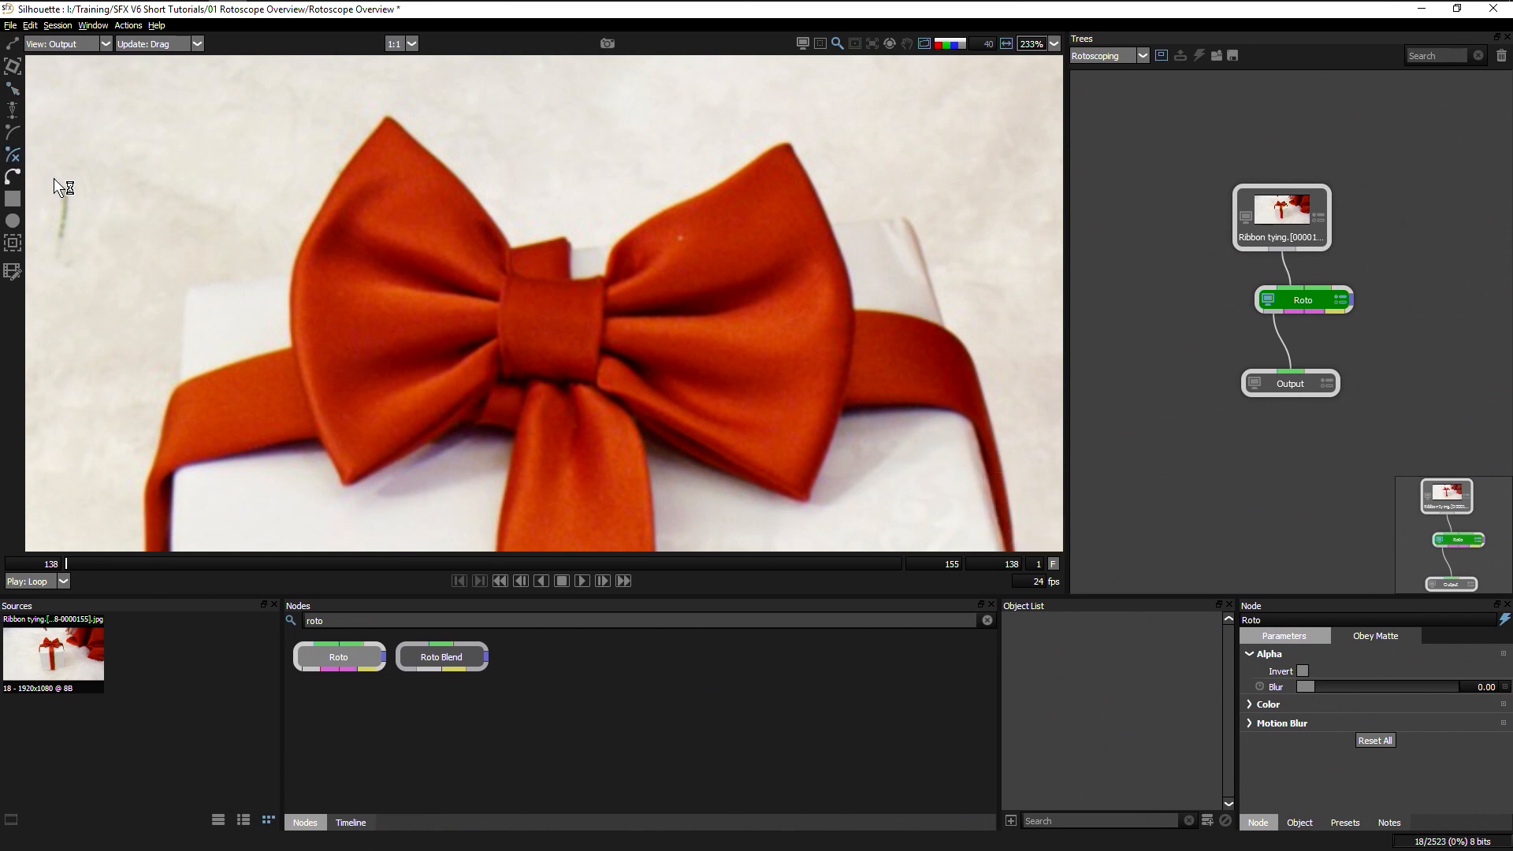
{"action": "left_click", "coordinate": [509, 270]}
{"action": "left_click", "coordinate": [509, 243]}
{"action": "left_click", "coordinate": [457, 174]}
{"action": "left_click", "coordinate": [386, 114]}
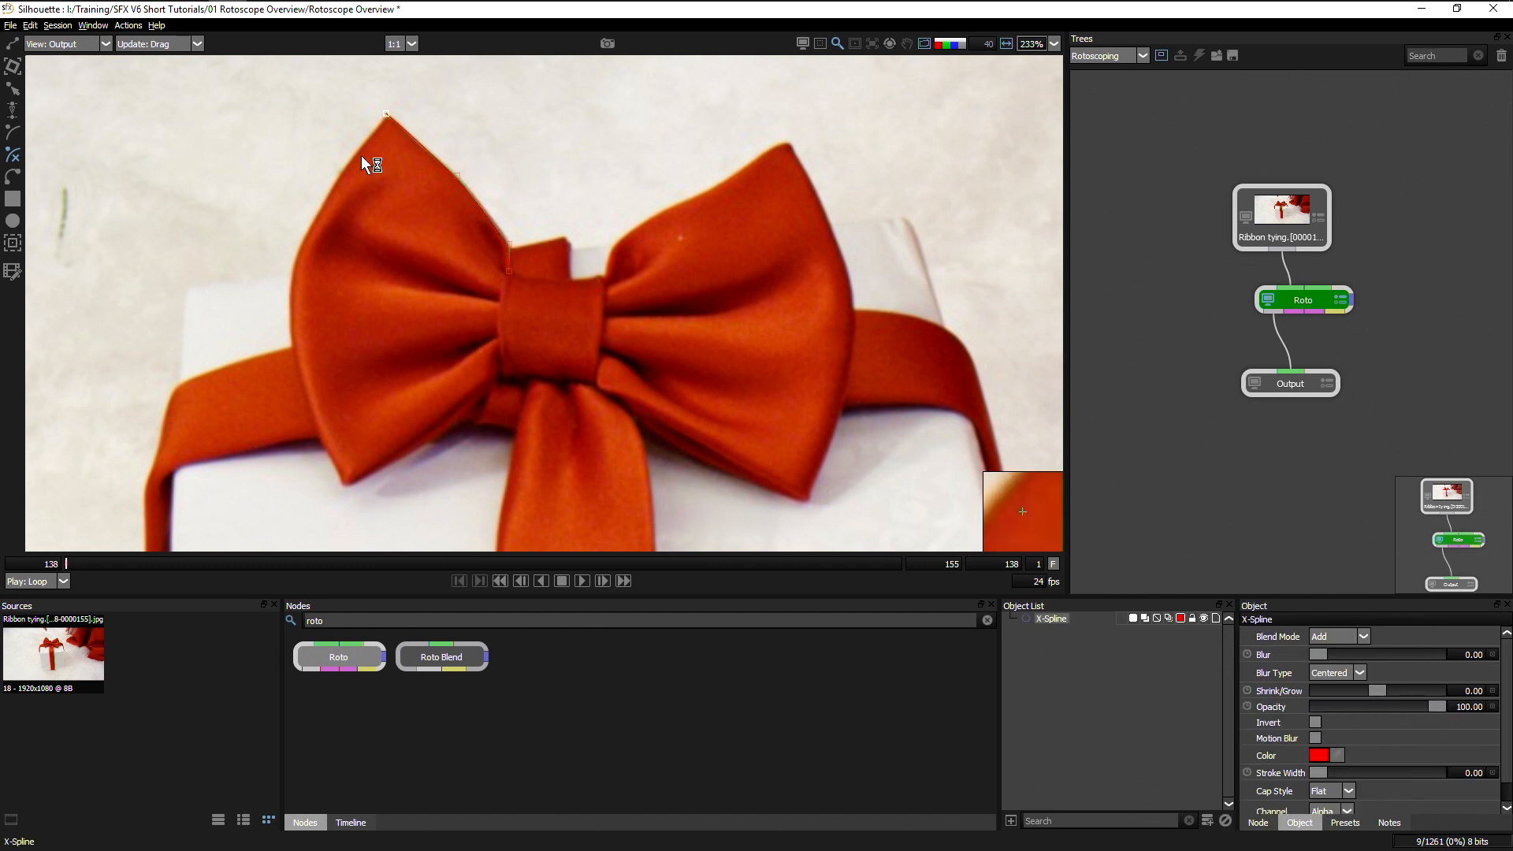
{"action": "left_click", "coordinate": [319, 209]}
{"action": "left_click", "coordinate": [292, 265]}
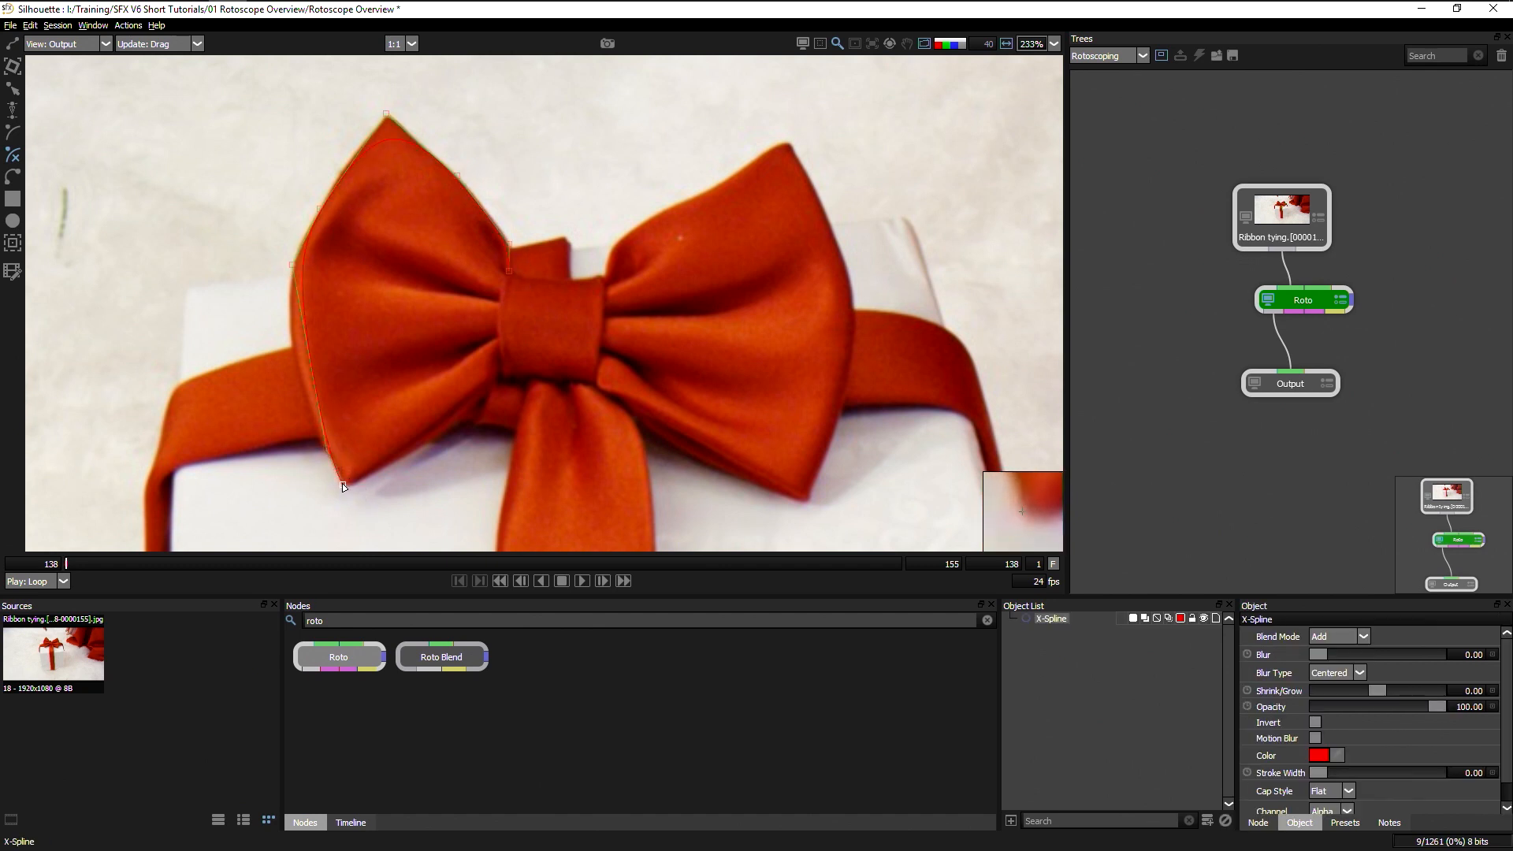
{"action": "left_click", "coordinate": [342, 483]}
{"action": "left_click", "coordinate": [428, 440]}
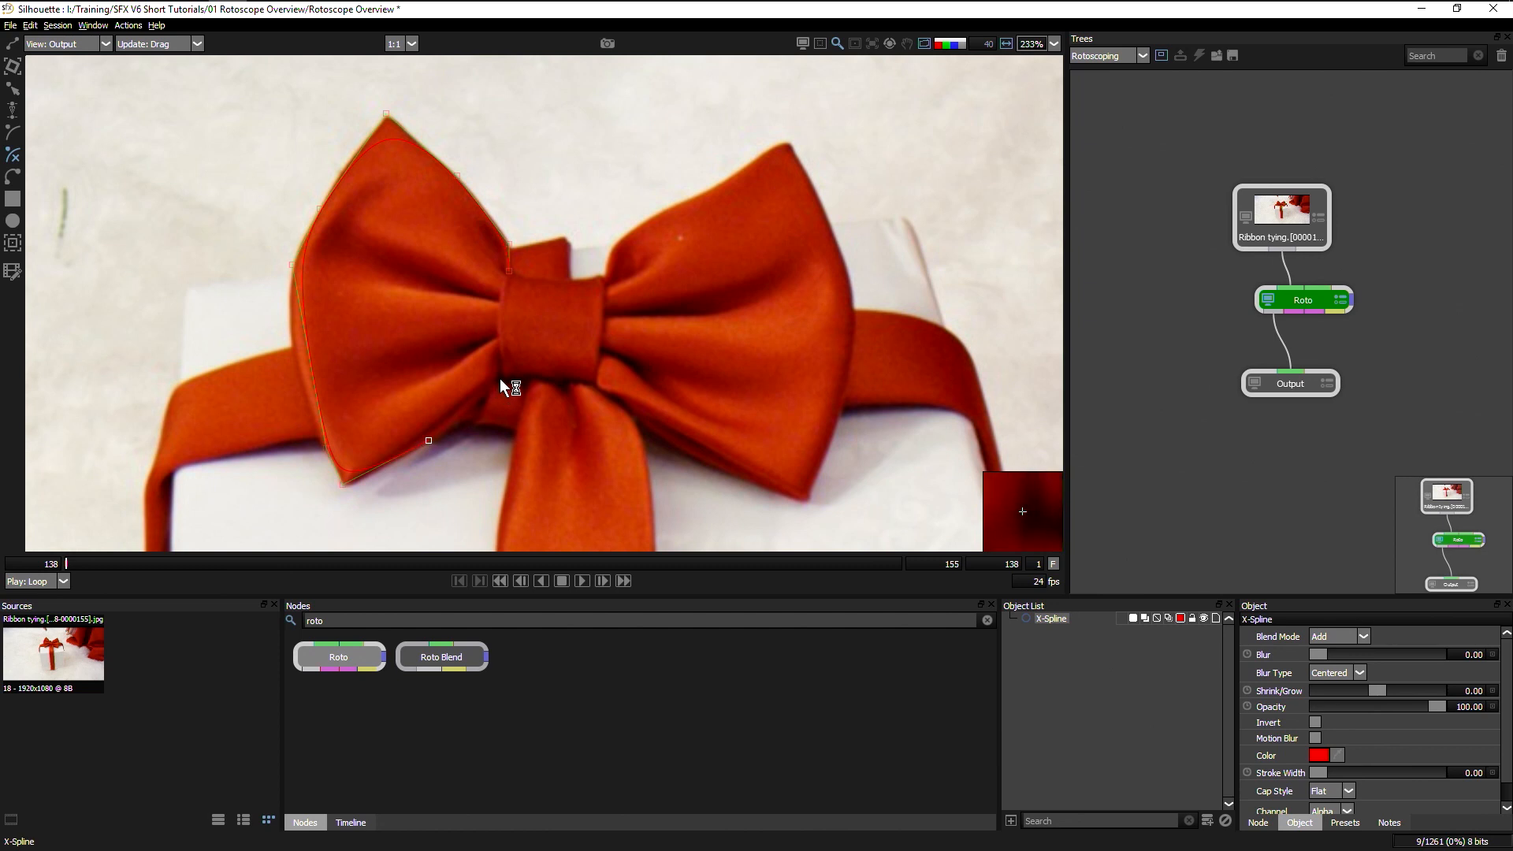
{"action": "left_click", "coordinate": [509, 243]}
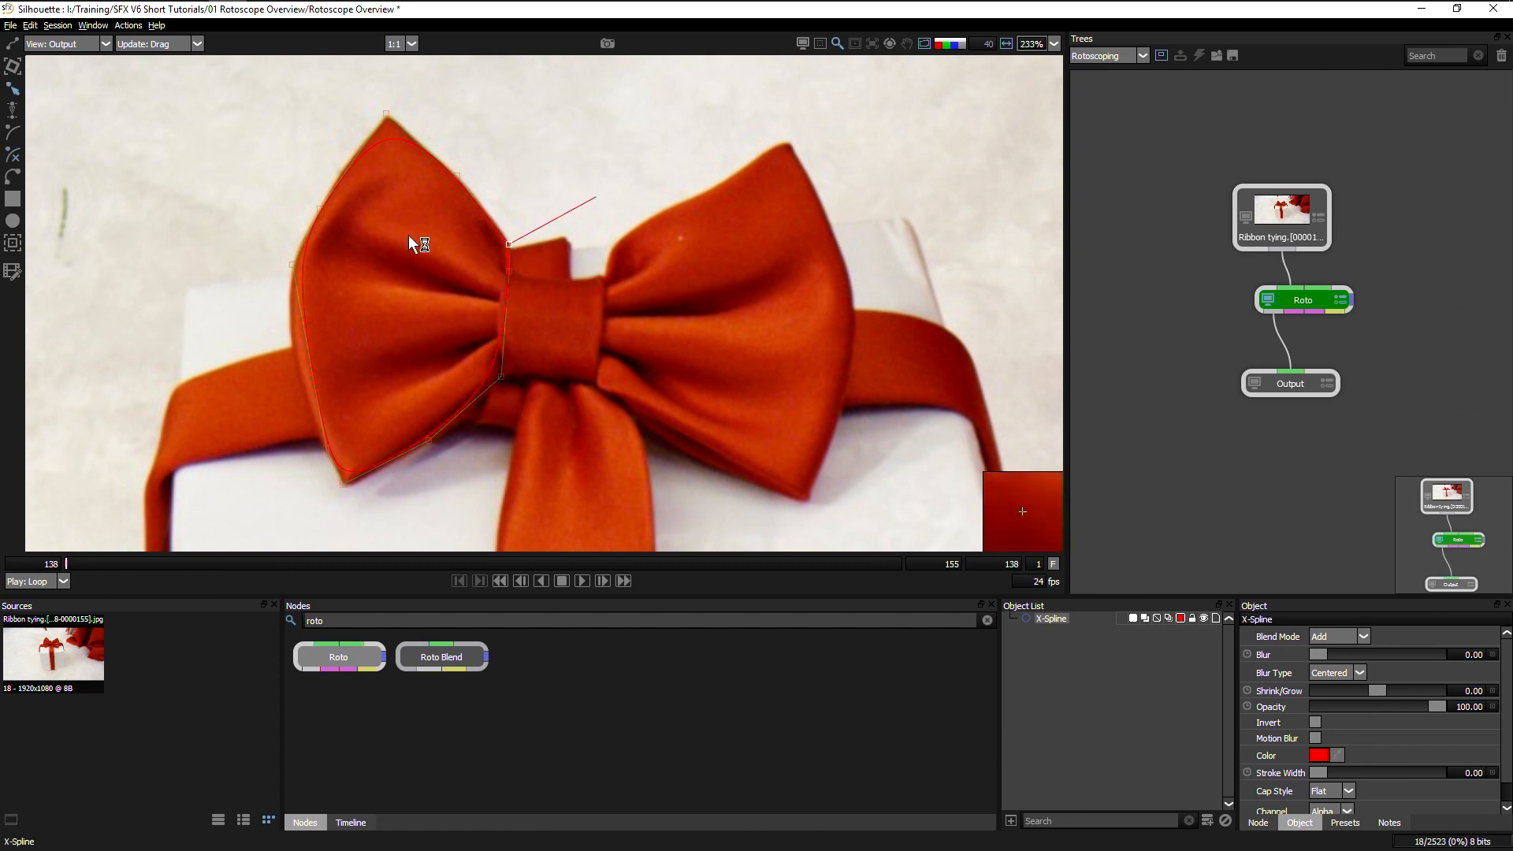
Step: Adjust the X-Spline's points at the left loop's upper tip, outer edge and lower tip to fit its outline
{"action": "left_click", "coordinate": [275, 125]}
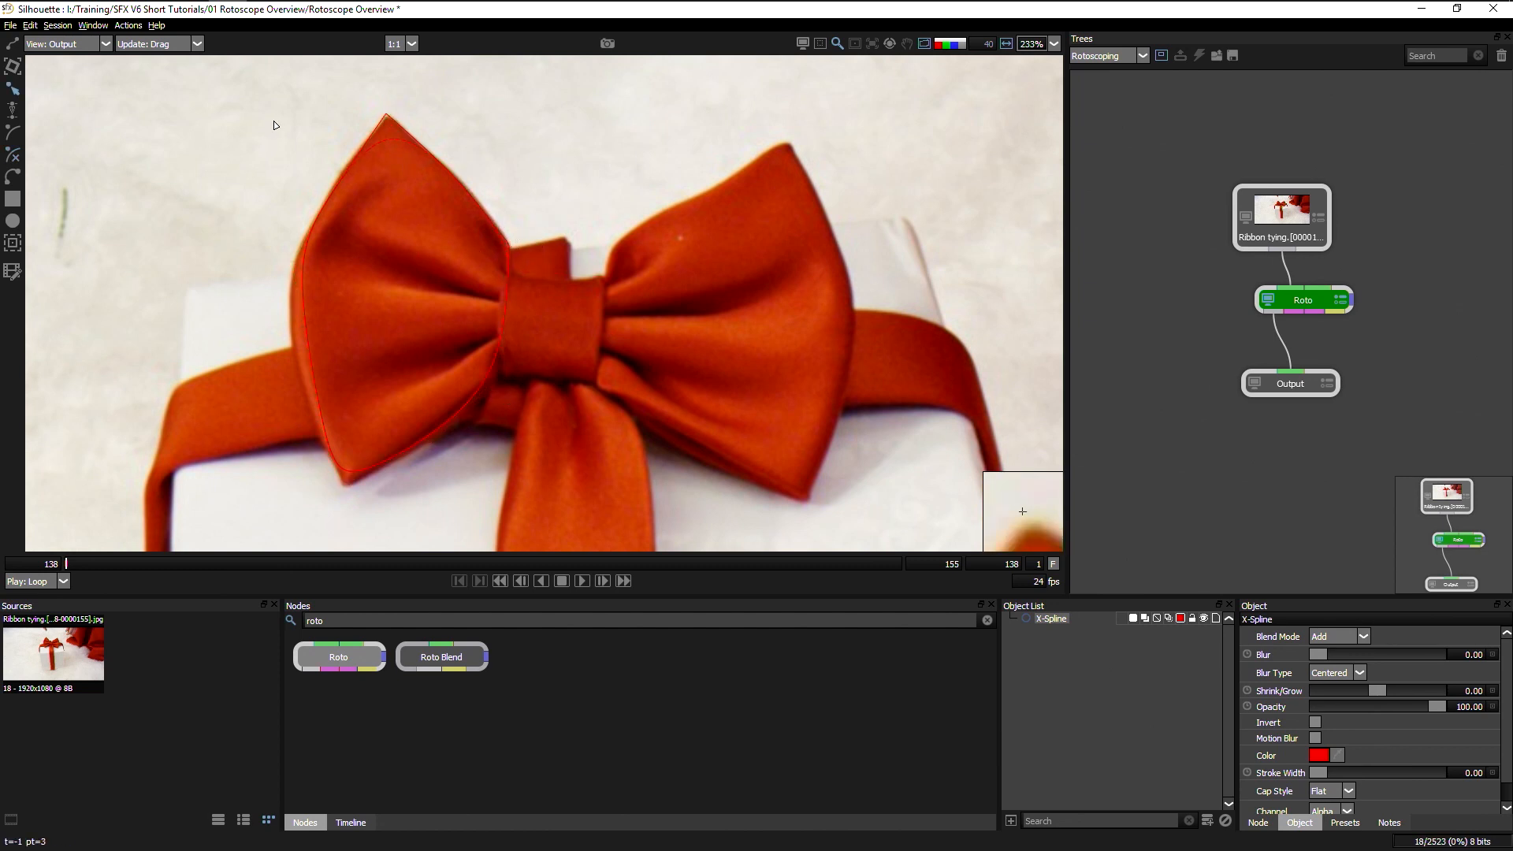
{"action": "left_click", "coordinate": [386, 116]}
{"action": "left_click", "coordinate": [290, 271]}
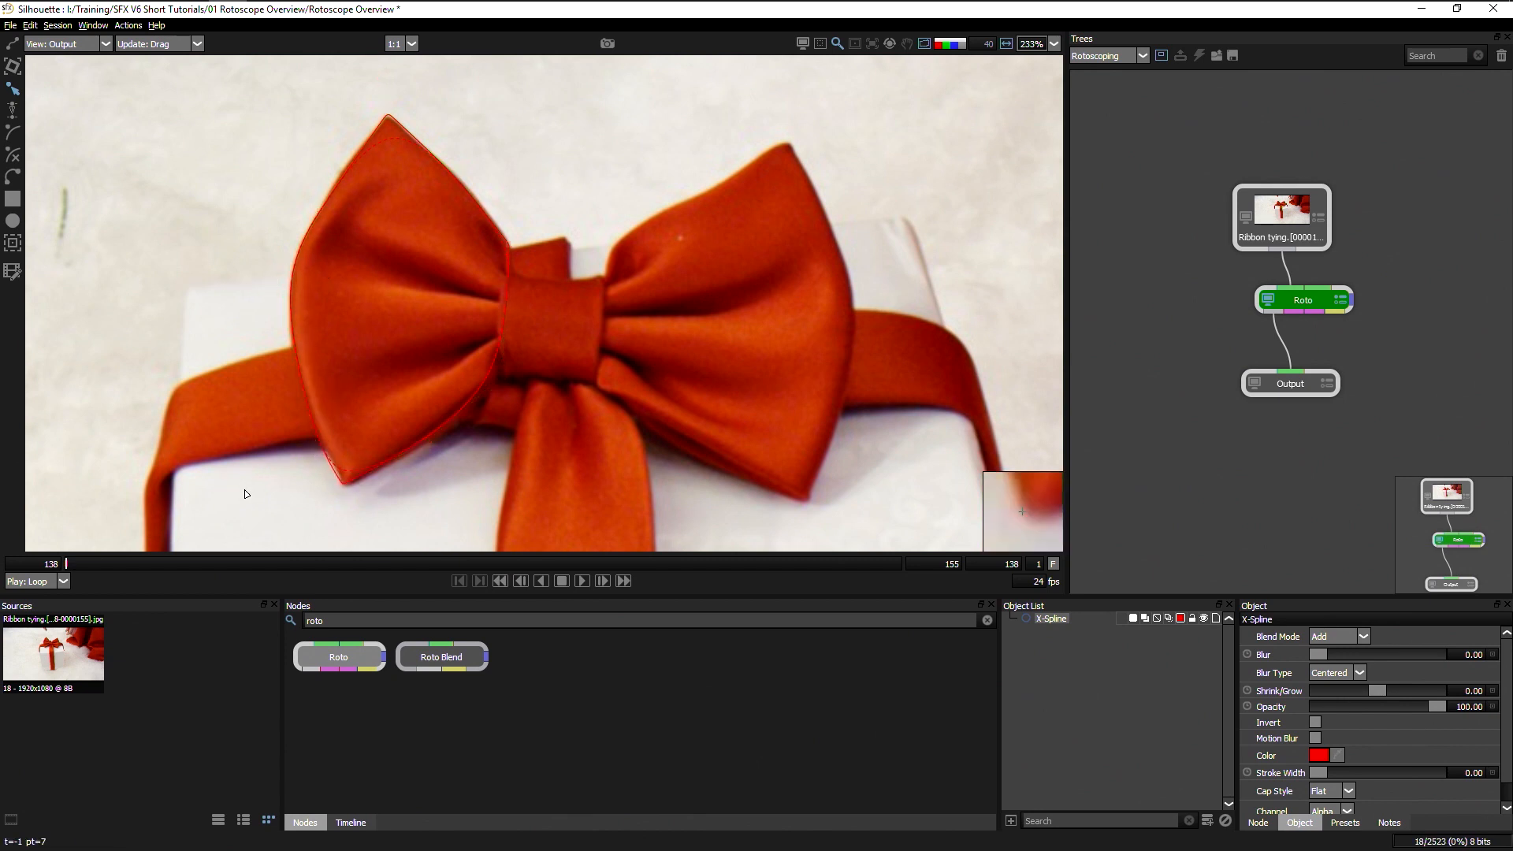
{"action": "left_click", "coordinate": [347, 489]}
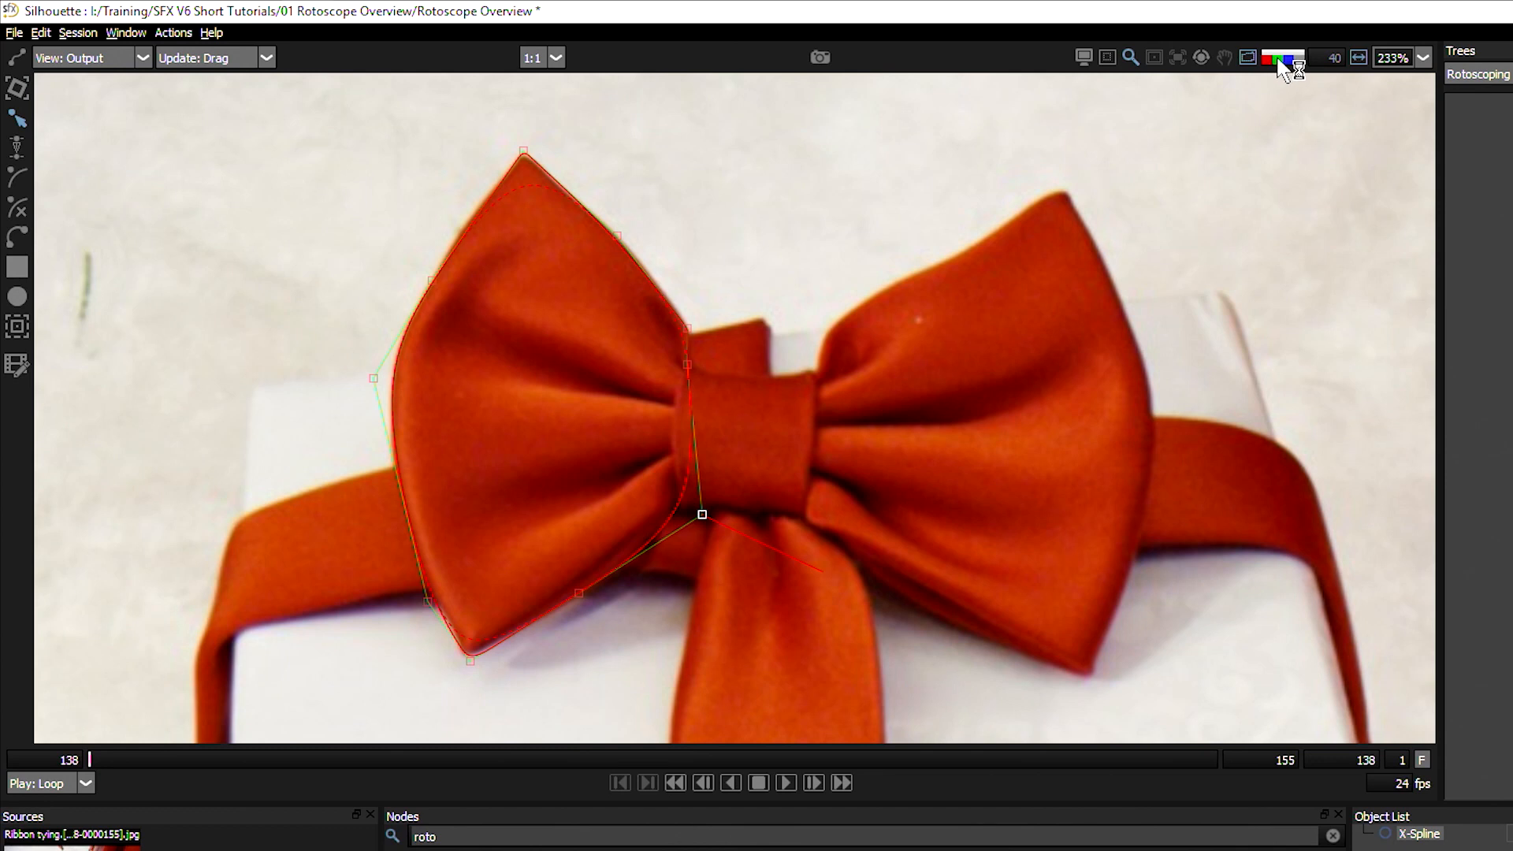
Step: View the image's red, green and blue channels individually and return to the full-colour image with the alpha overlay shown
{"action": "left_click", "coordinate": [1276, 58]}
{"action": "left_click", "coordinate": [1290, 59]}
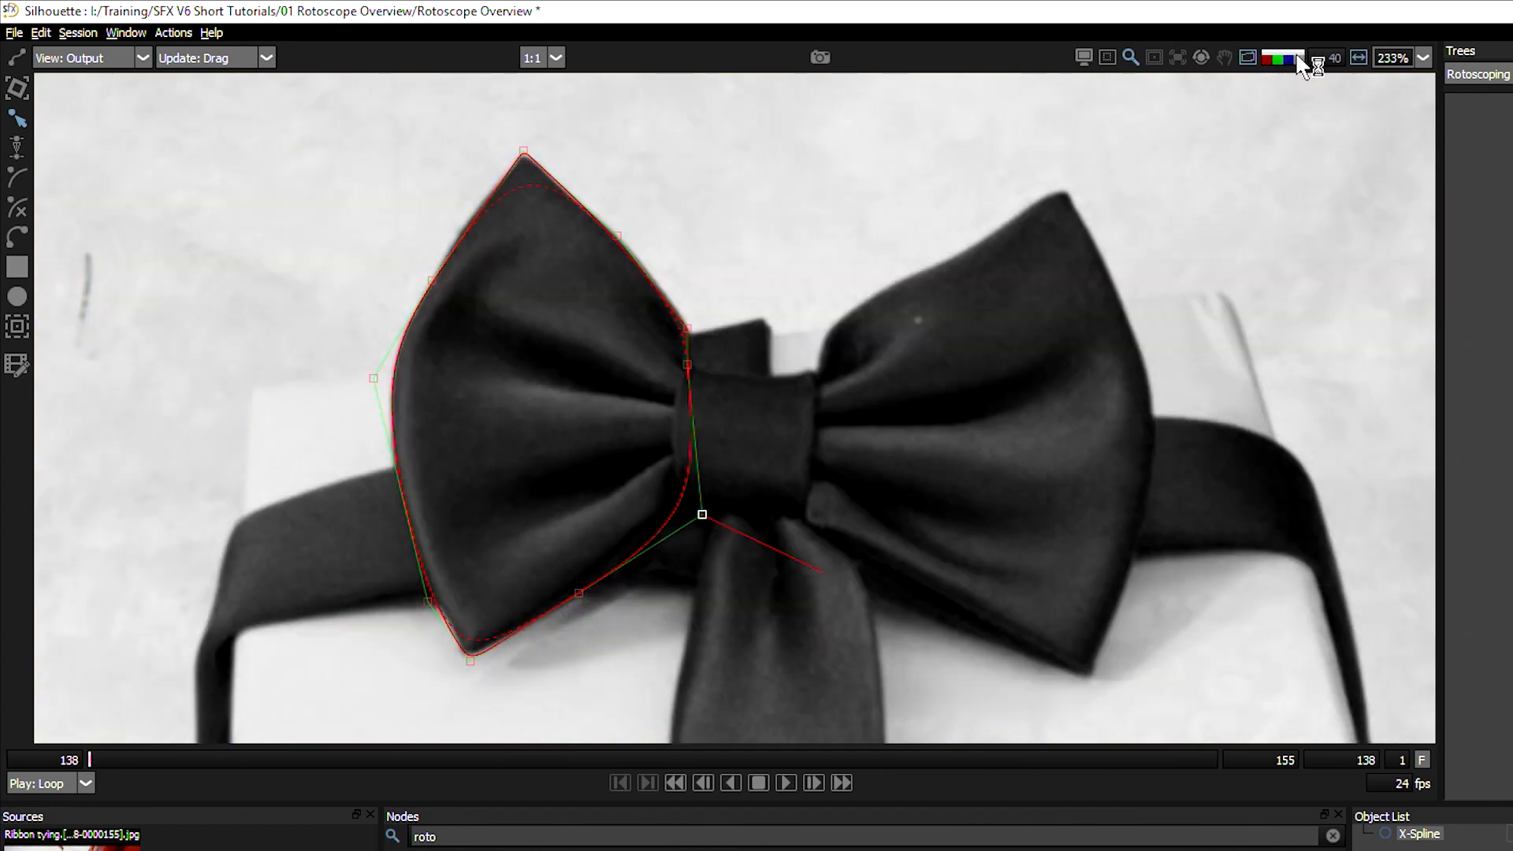
{"action": "left_click", "coordinate": [1299, 59]}
{"action": "left_click", "coordinate": [1267, 60]}
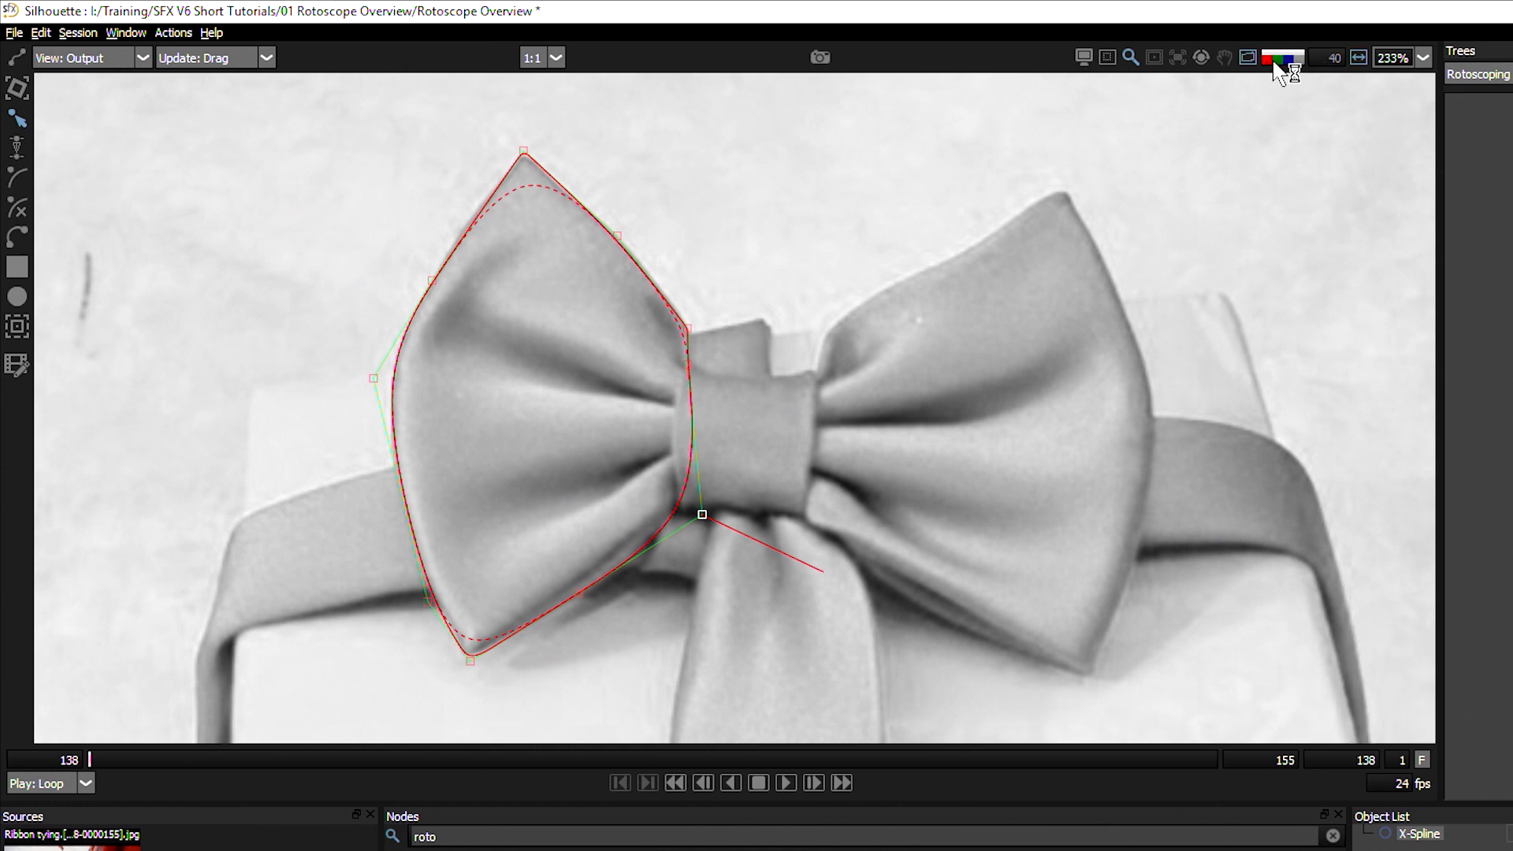
{"action": "left_click", "coordinate": [1277, 60]}
{"action": "left_click", "coordinate": [1290, 61]}
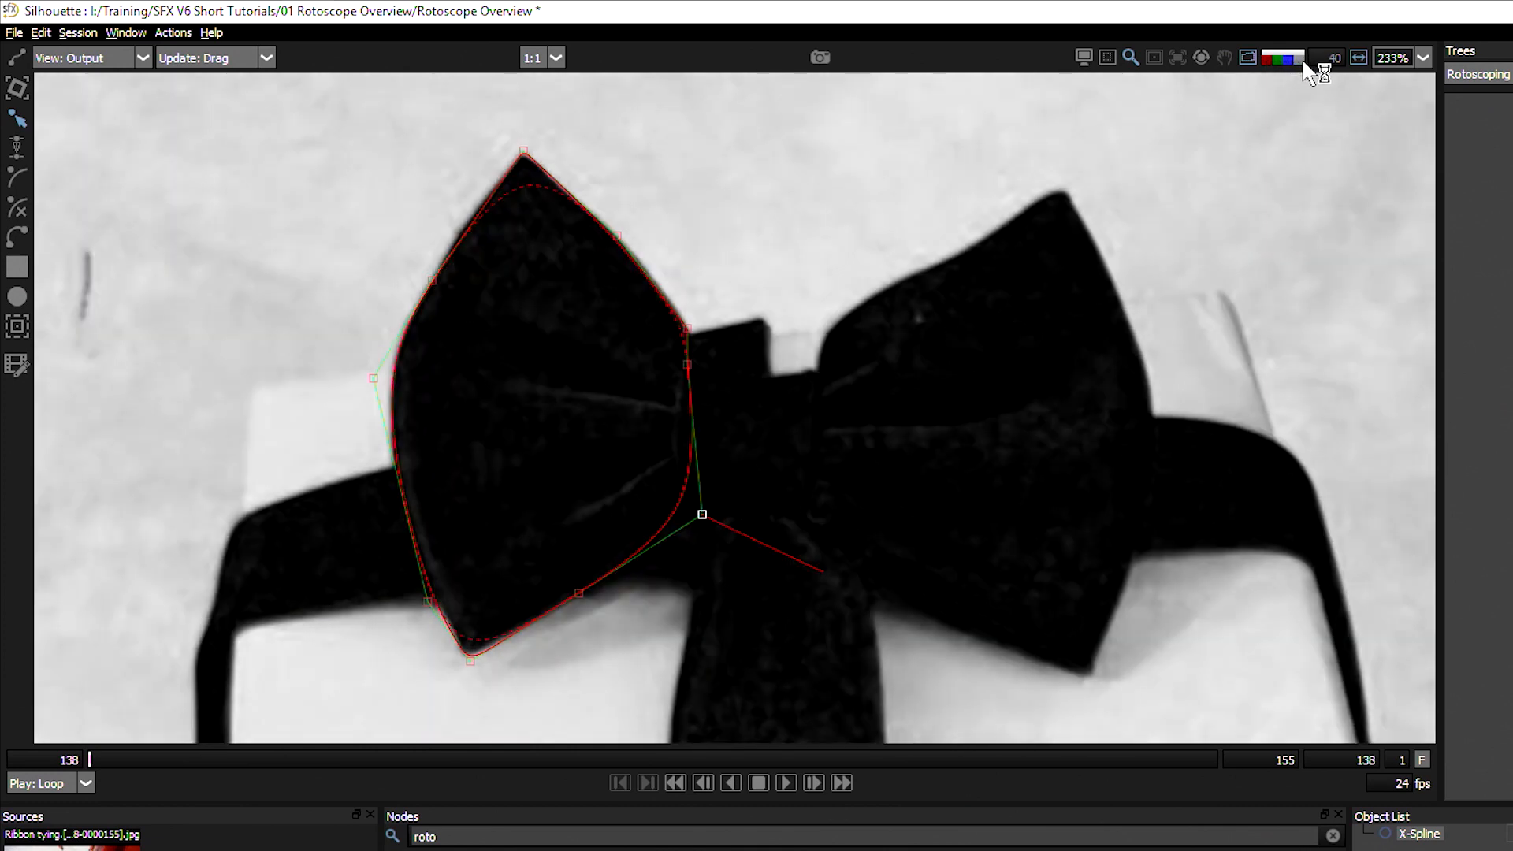
{"action": "left_click", "coordinate": [1282, 53]}
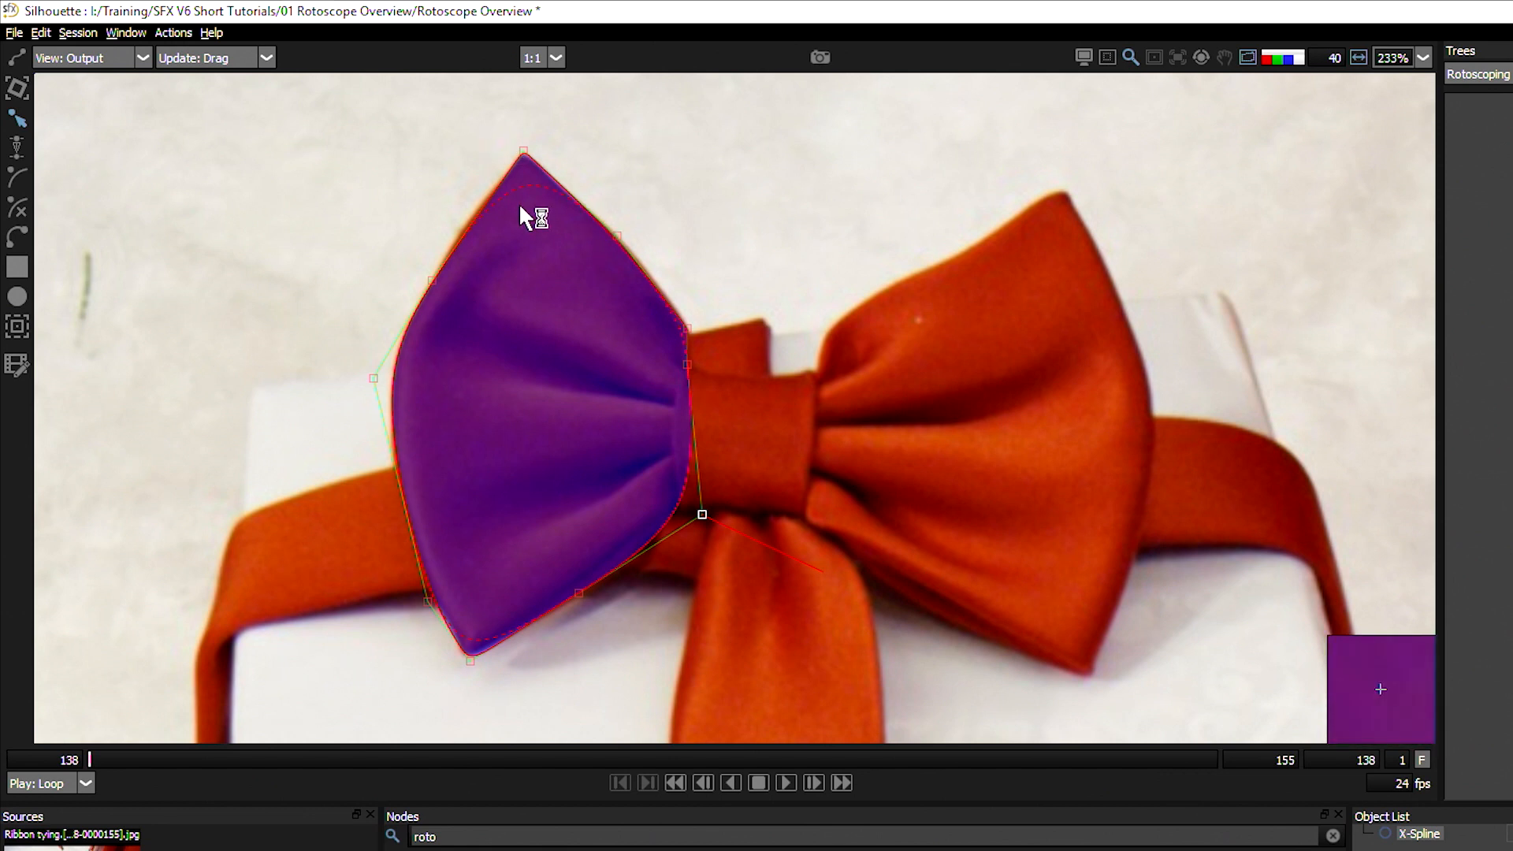
Step: Adjust the X-Spline's upper-left and outermost points on the left loop, and lower the alpha overlay strength to 20
{"action": "left_click_drag", "start_coordinate": [430, 281], "coordinate": [449, 244]}
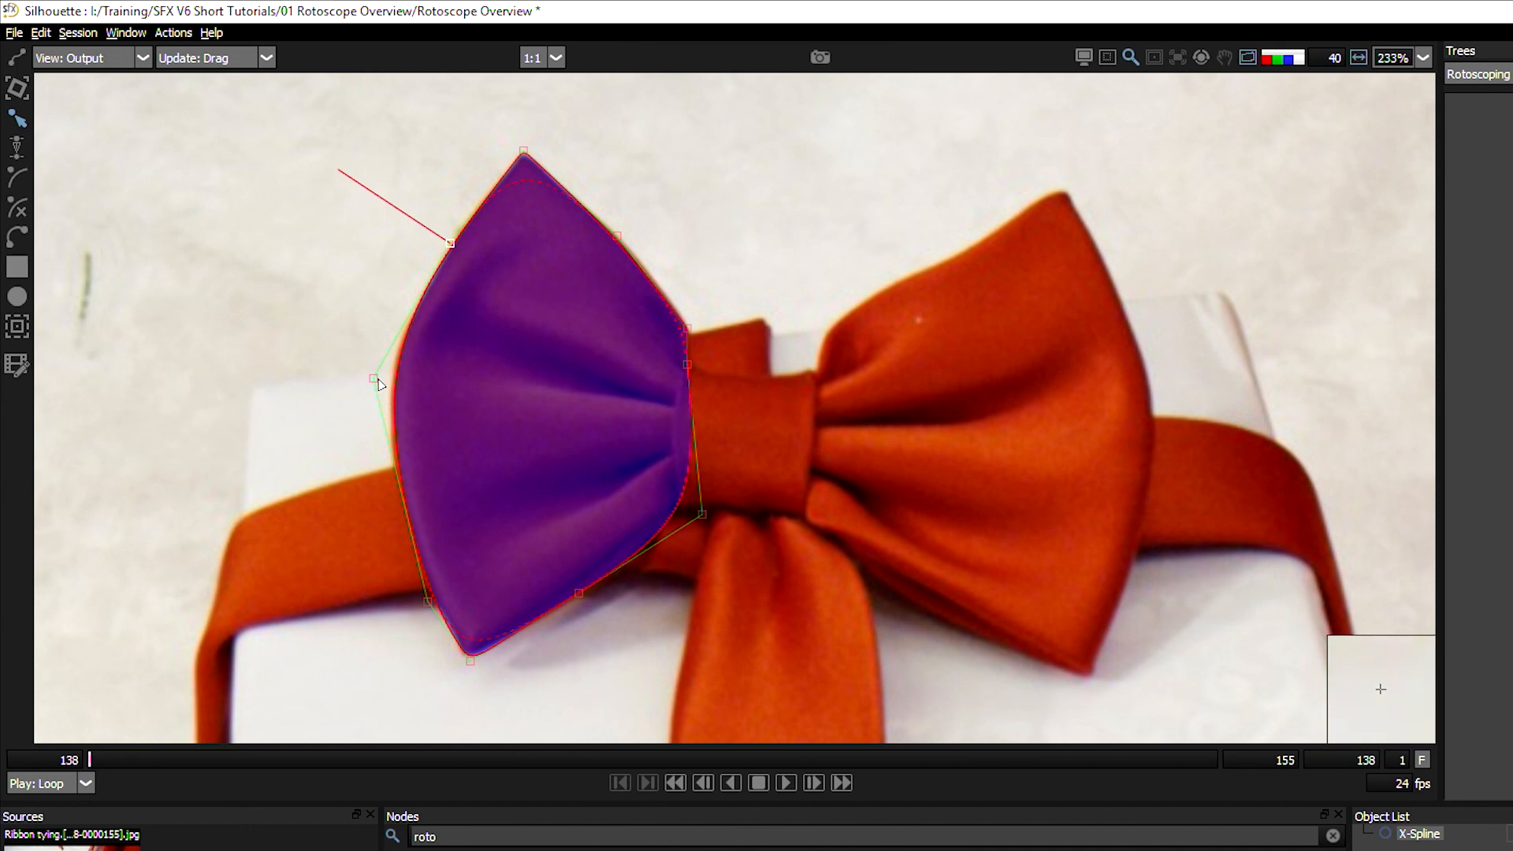
{"action": "left_click", "coordinate": [368, 381]}
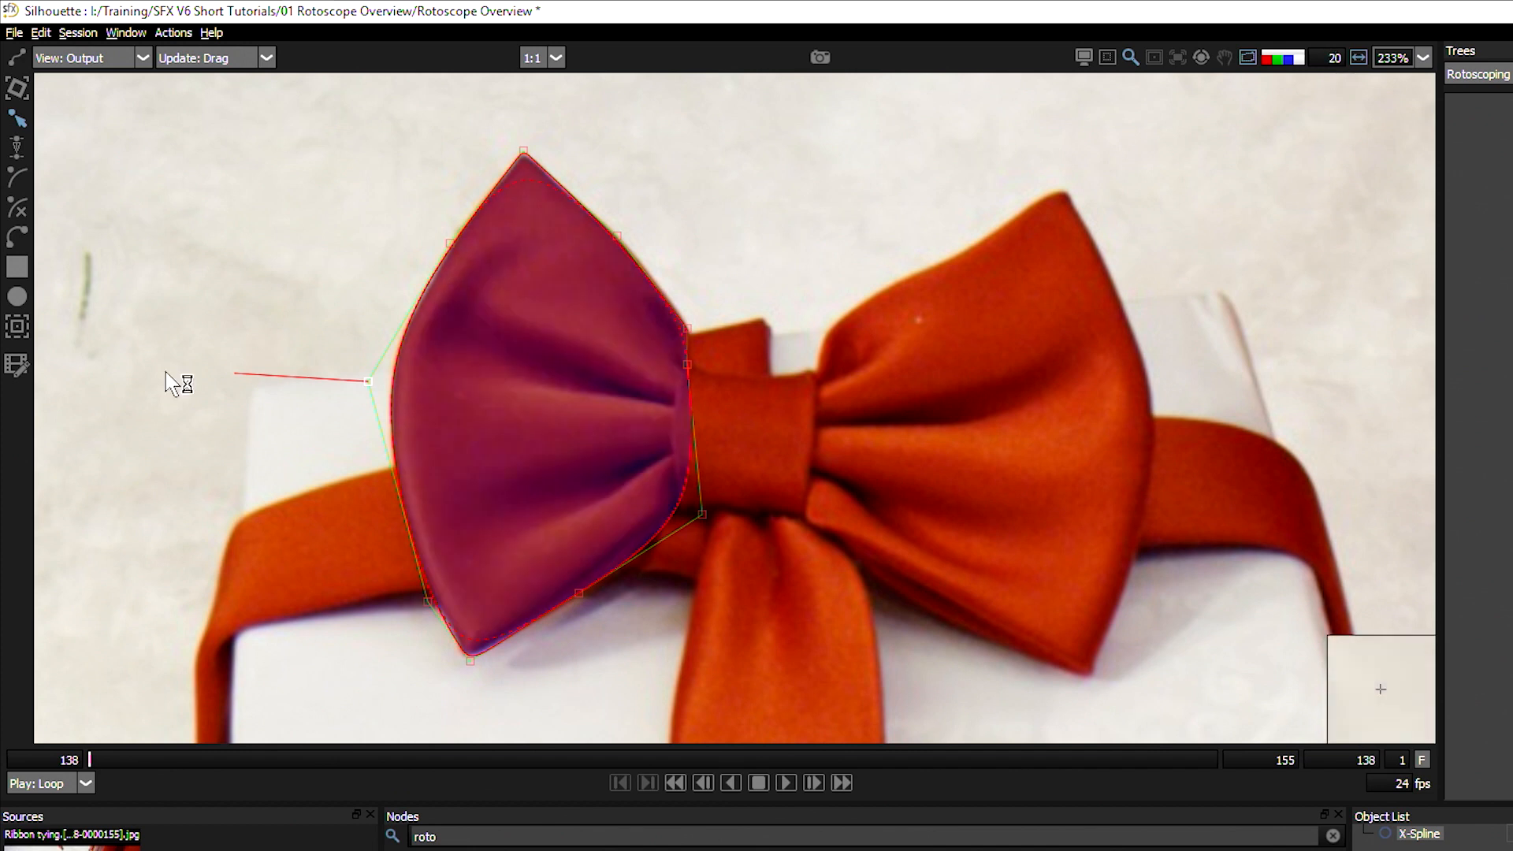
Step: Compare the left loop's matte by cycling the alpha display between the plain image, the black-and-white matte and the coloured overlay
{"action": "left_click", "coordinate": [1299, 59]}
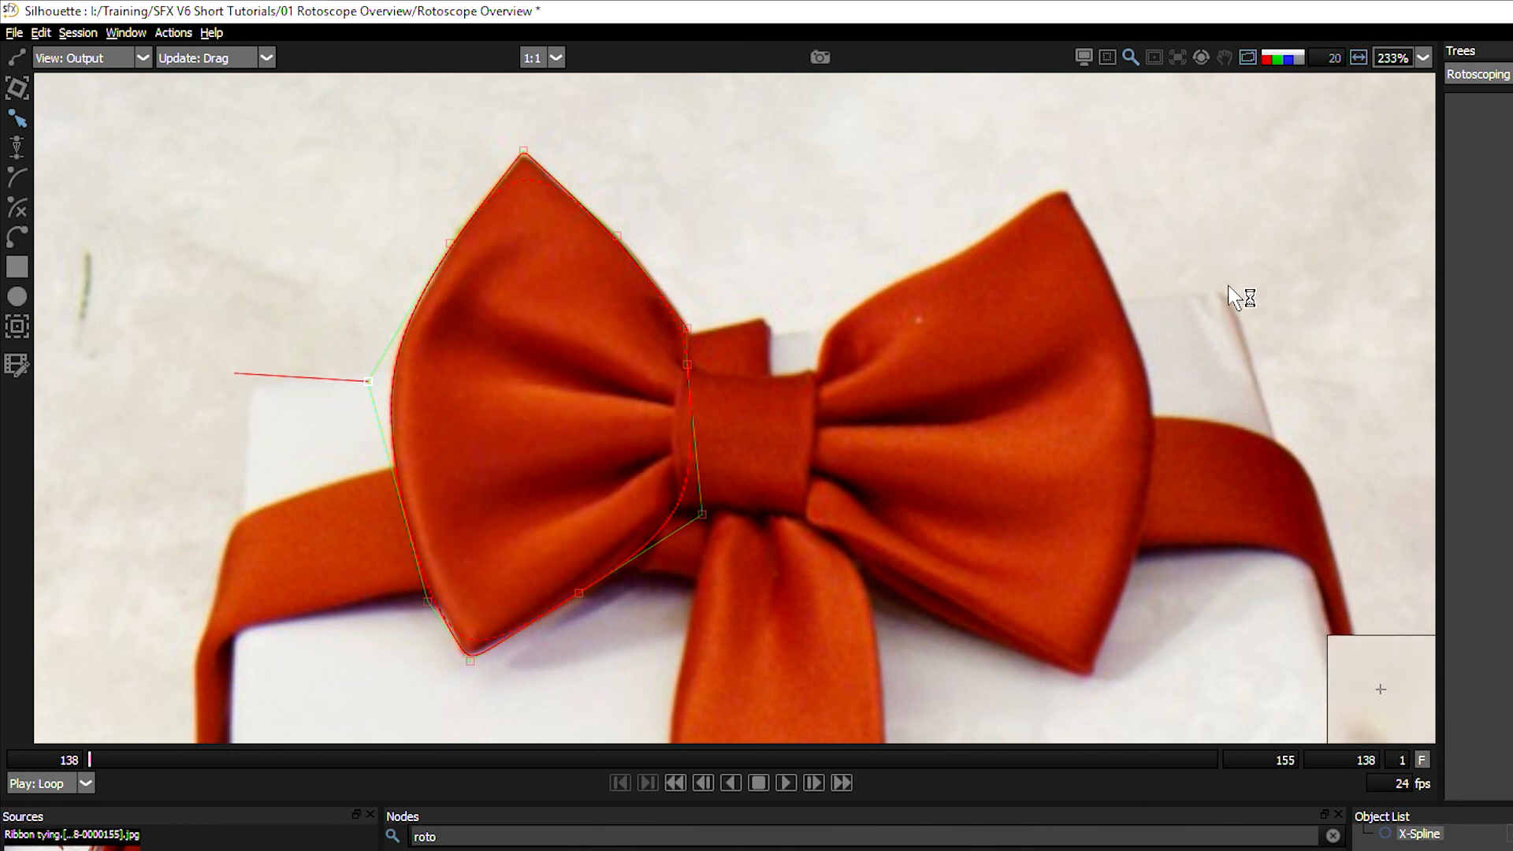
{"action": "key", "text": "a"}
{"action": "key", "text": "a"}
{"action": "key", "text": "a"}
{"action": "key", "text": "a"}
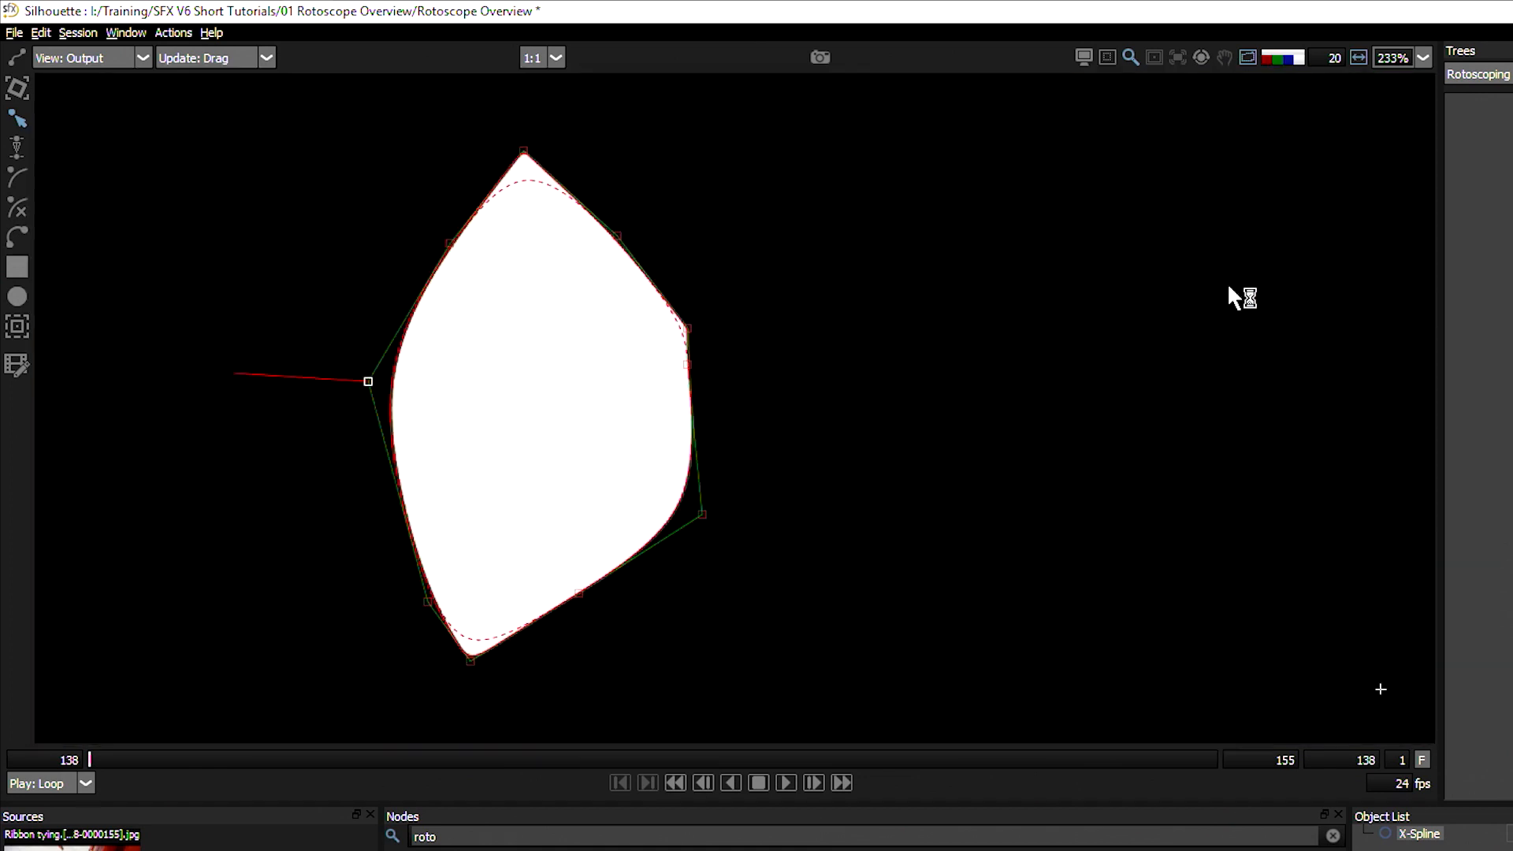
{"action": "key", "text": "a"}
{"action": "key", "text": "a"}
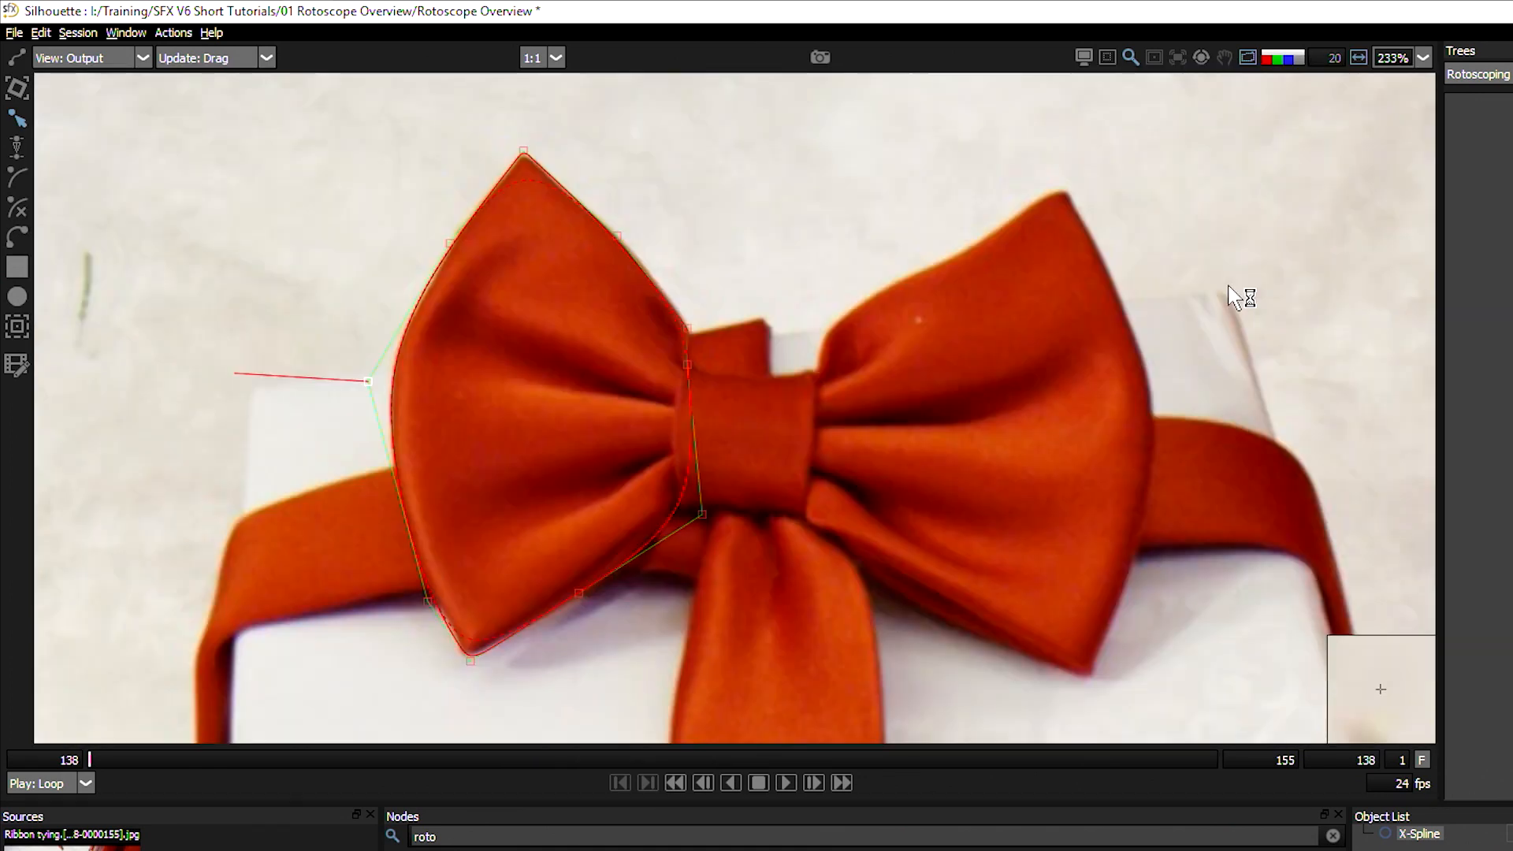
{"action": "key", "text": "a"}
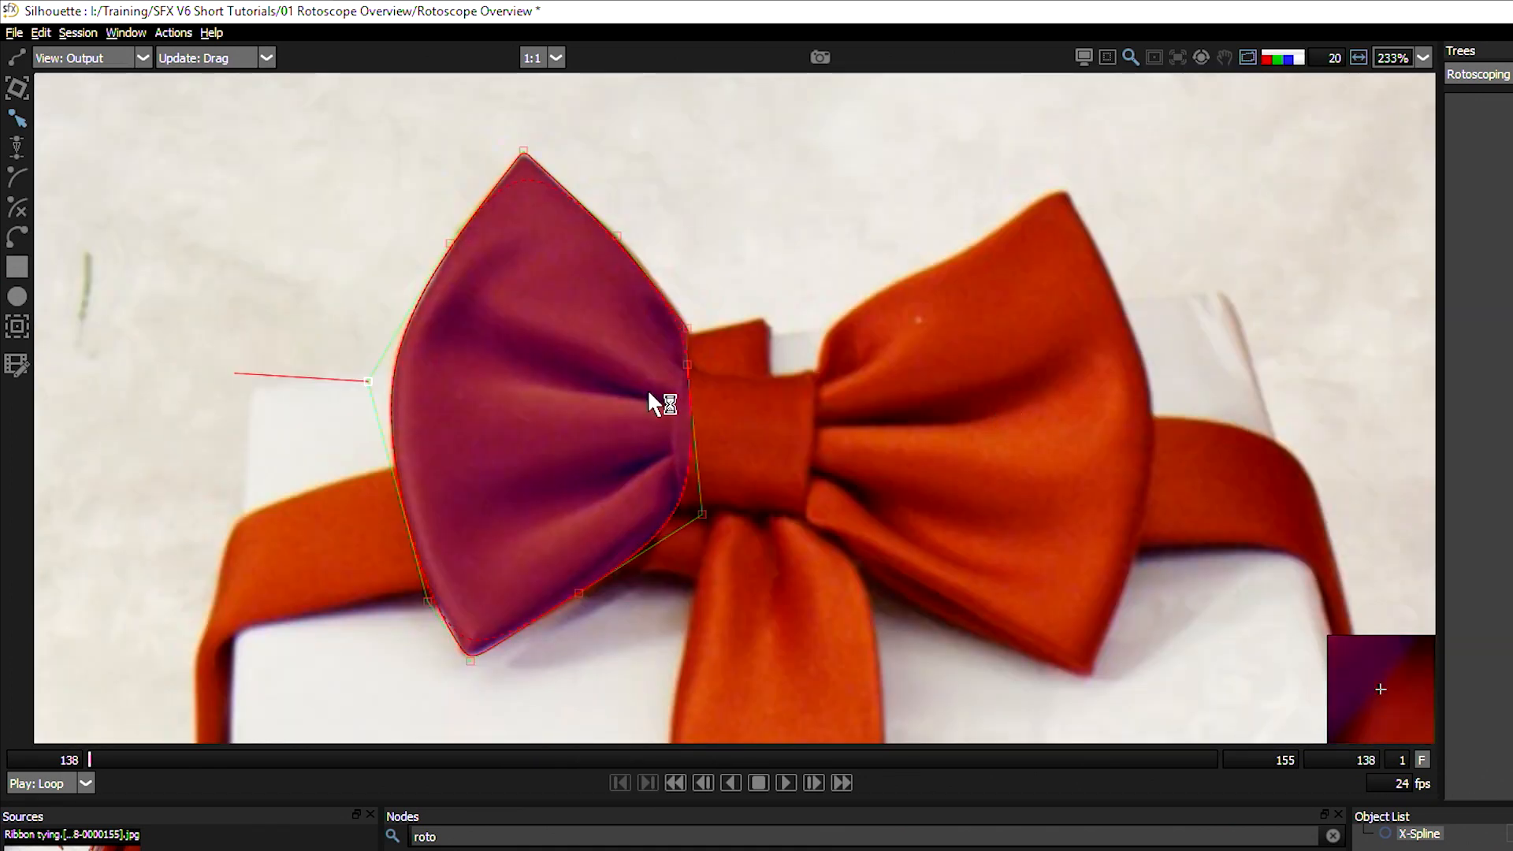
{"action": "key", "text": "a"}
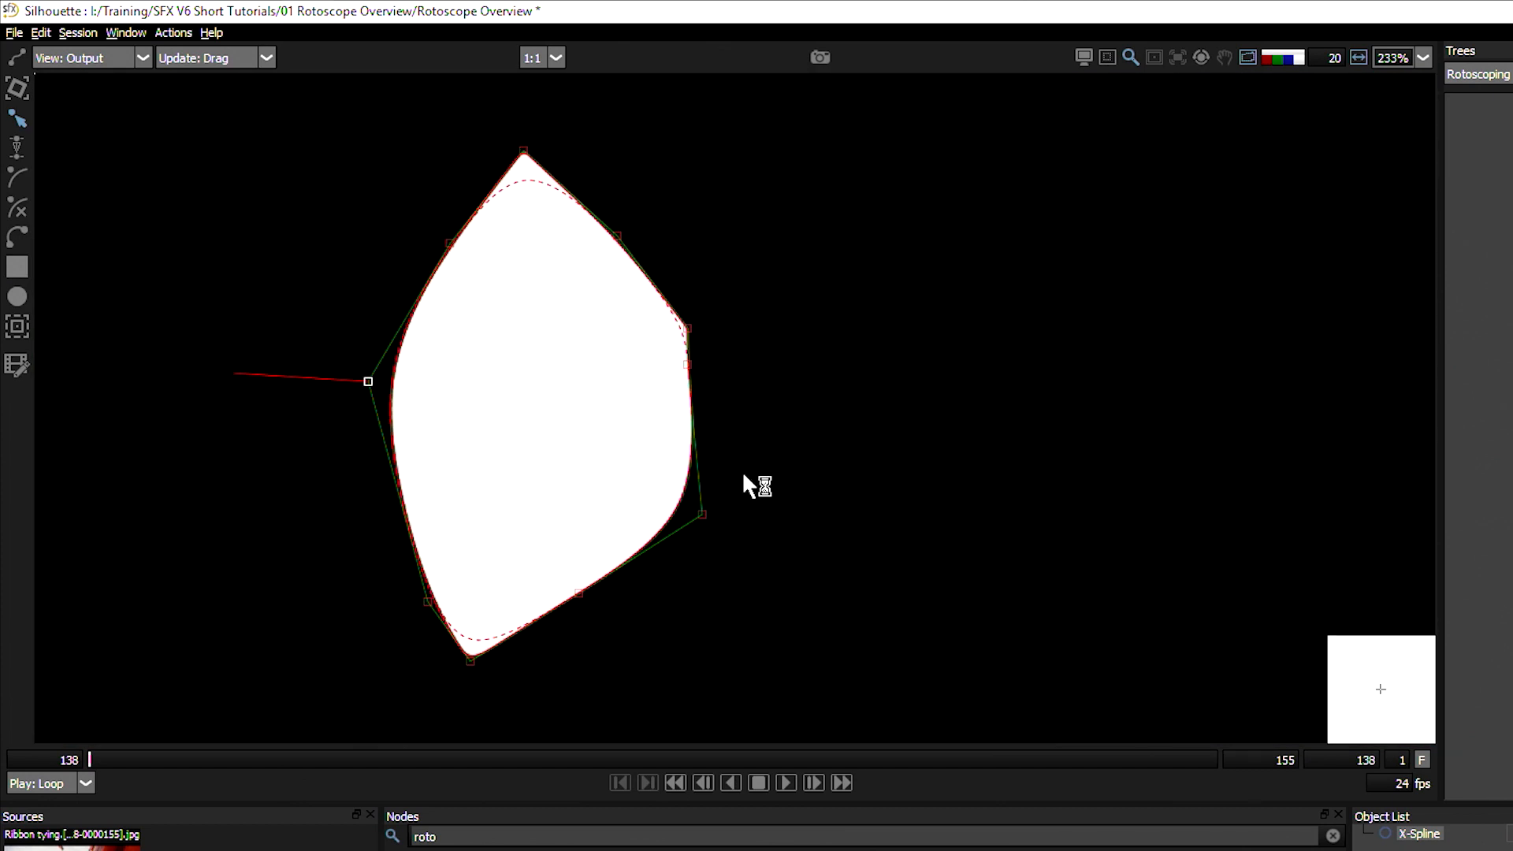
{"action": "key", "text": "a"}
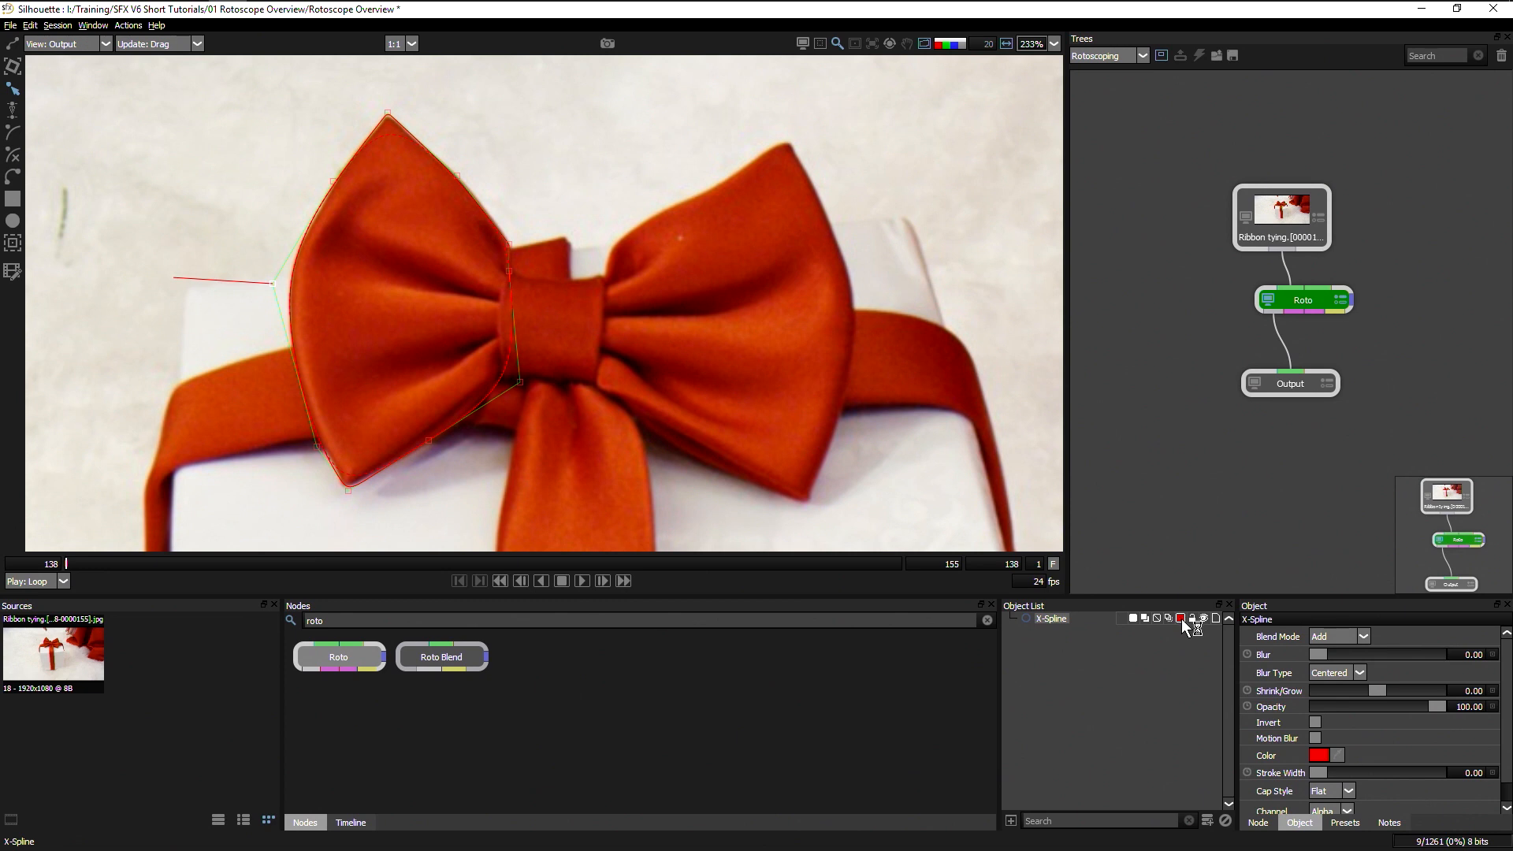
Step: Set the left loop's X-Spline outline color to cyan (#00ffff)
{"action": "left_click", "coordinate": [1180, 618]}
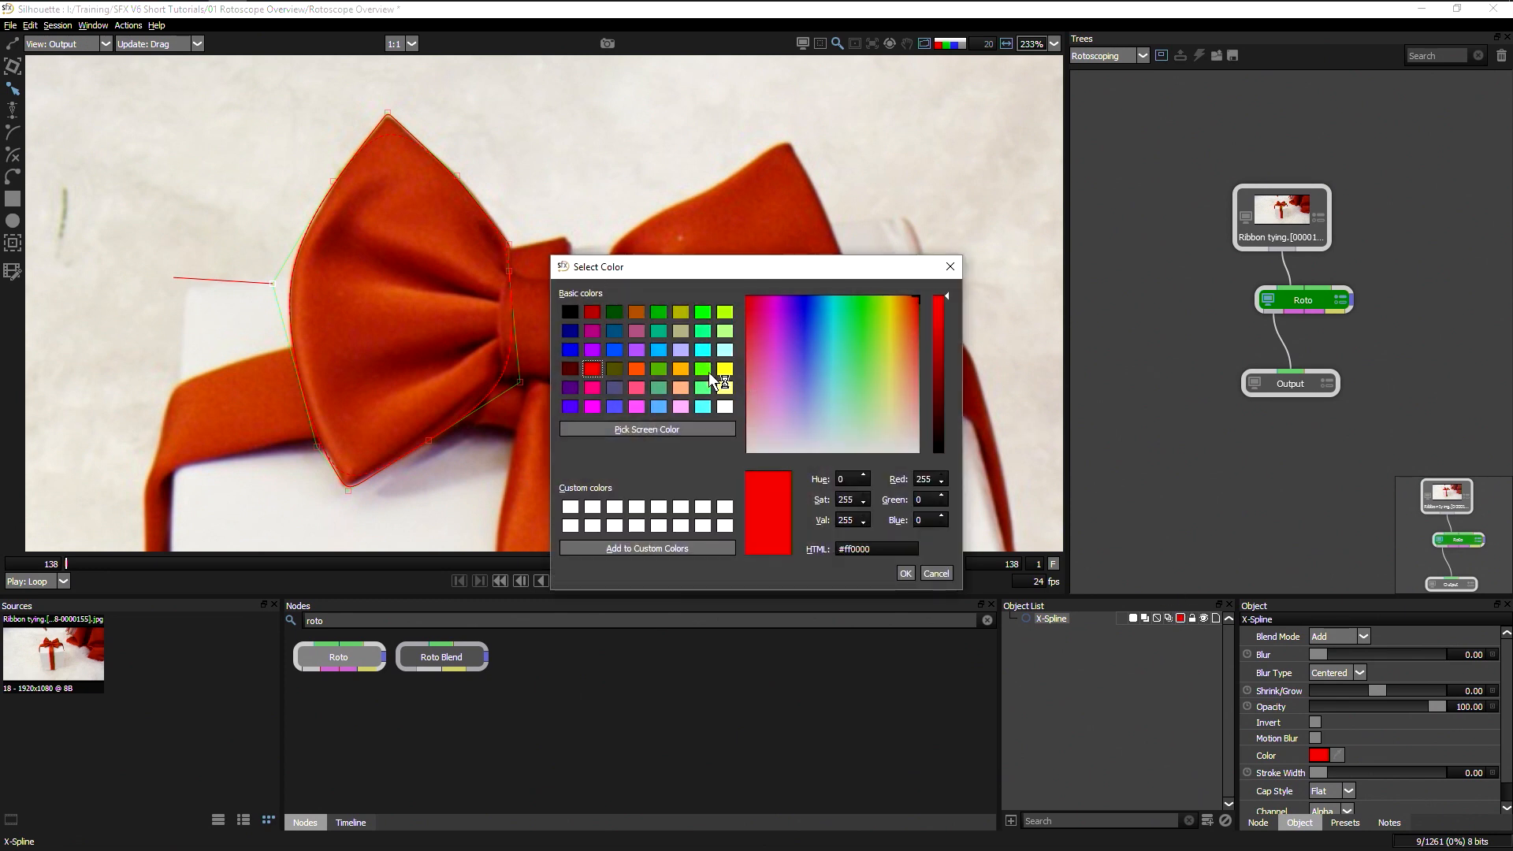
{"action": "left_click", "coordinate": [702, 349]}
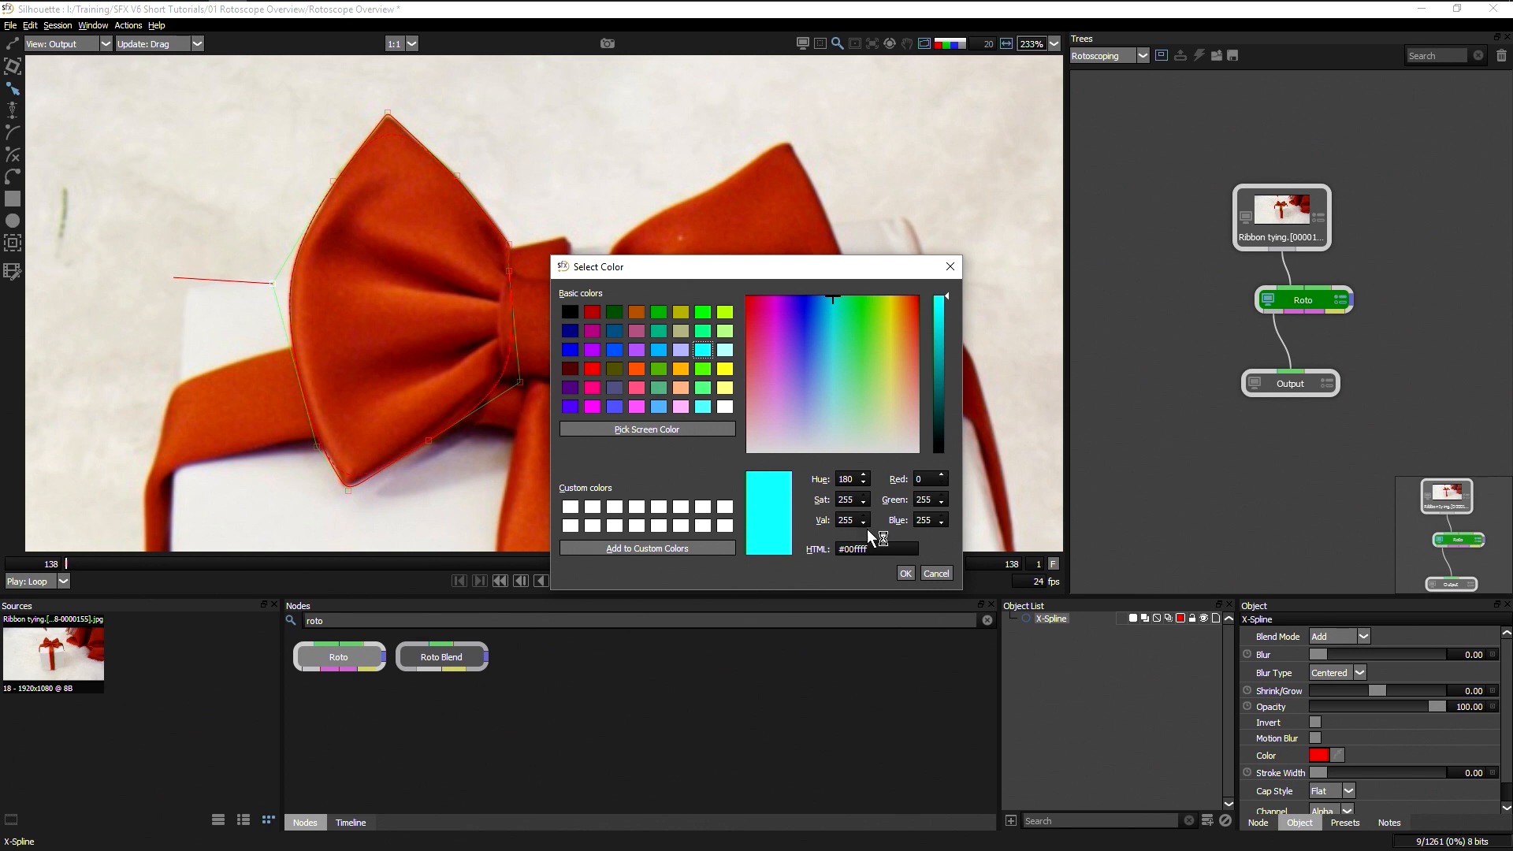
{"action": "left_click", "coordinate": [902, 574]}
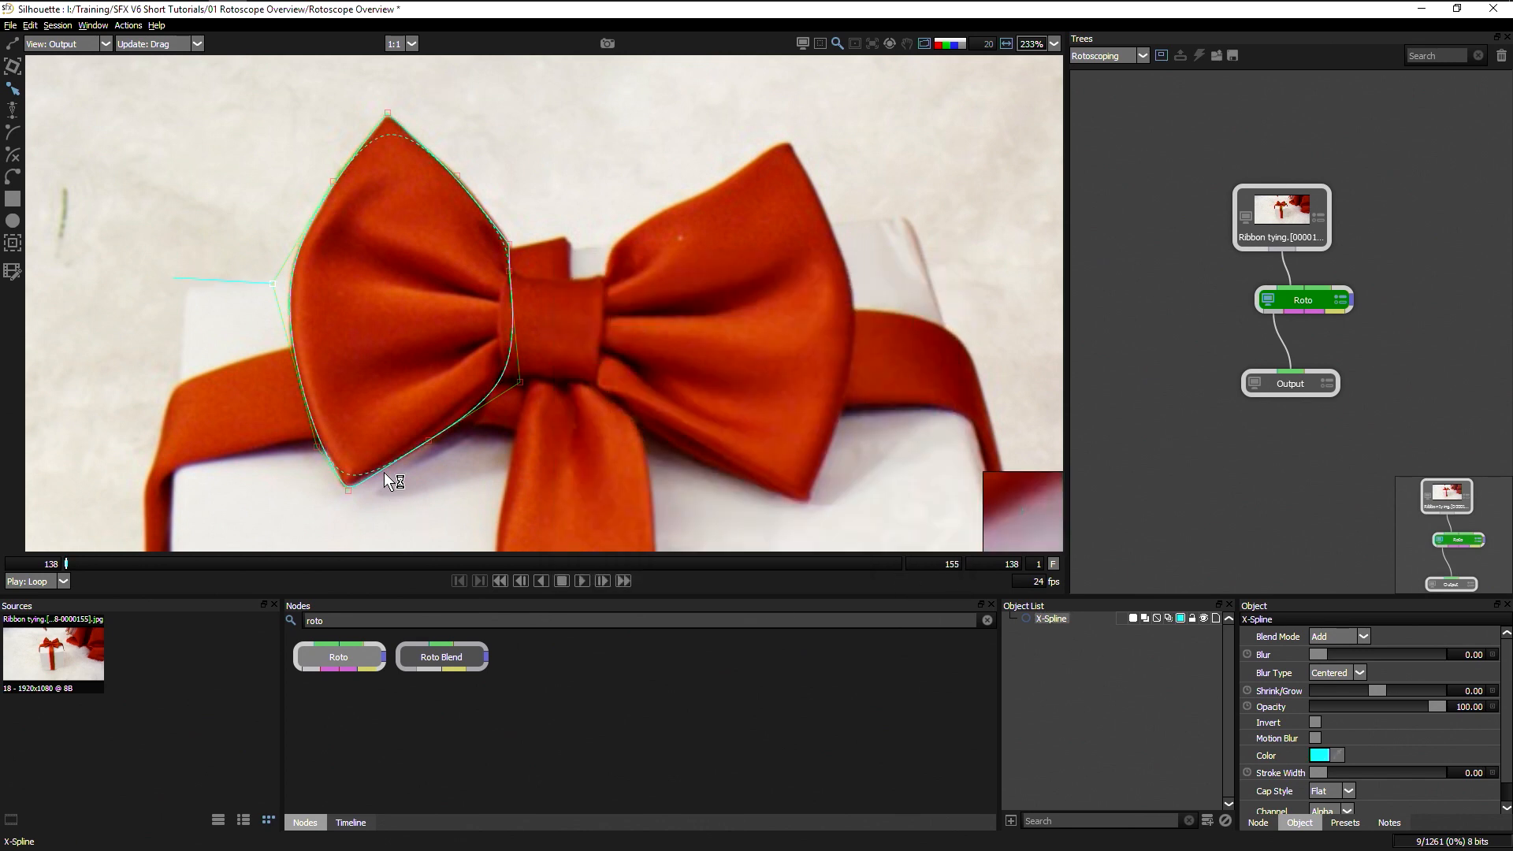
Step: Trace the bow's central knot with a closed X-Spline shape that extends into both loops
{"action": "left_click", "coordinate": [18, 155]}
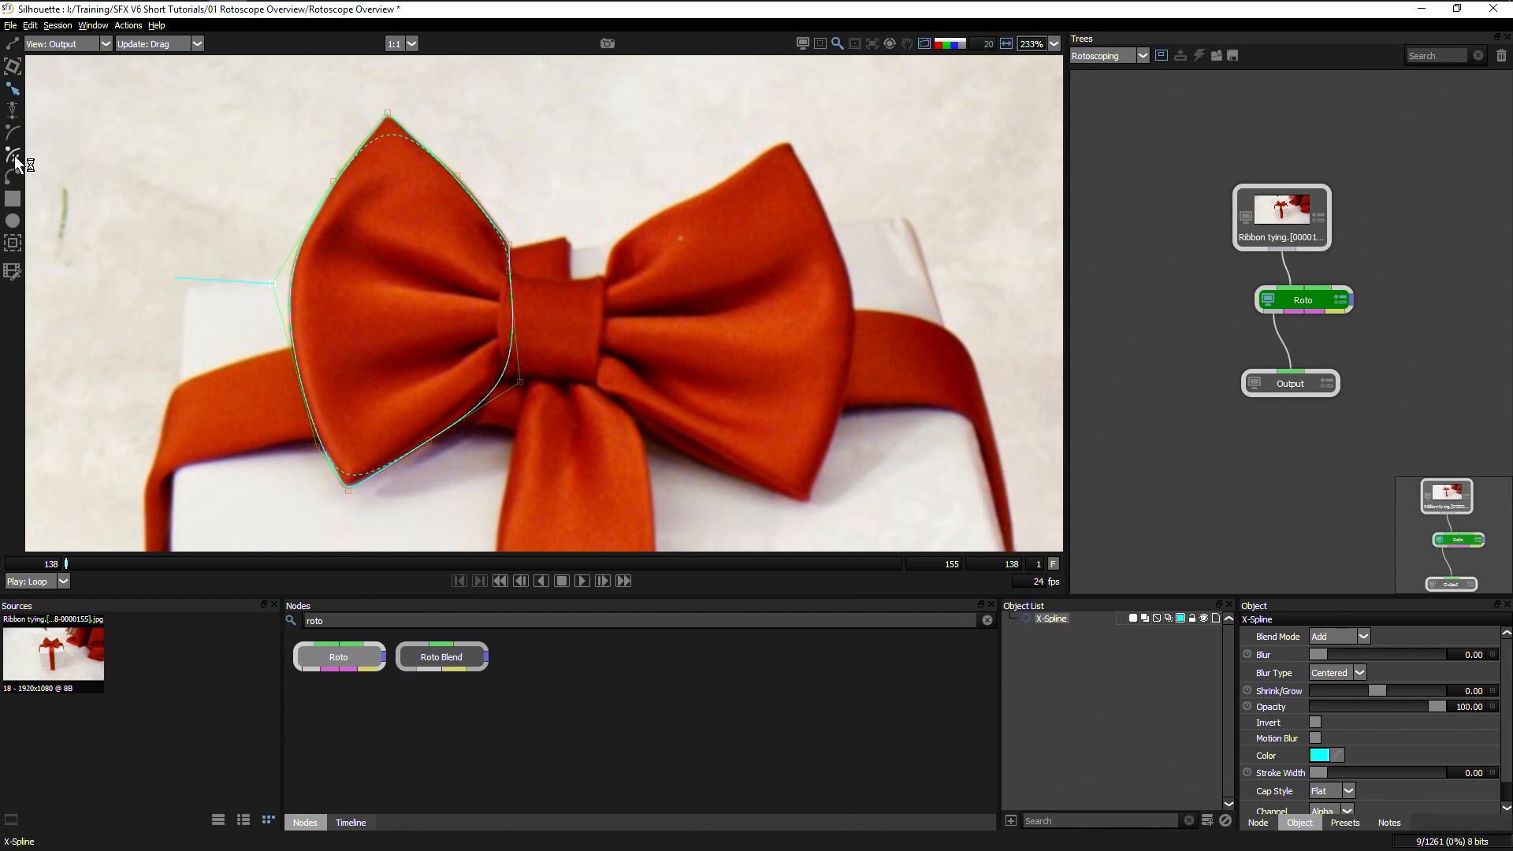
{"action": "left_click", "coordinate": [493, 254]}
{"action": "left_click", "coordinate": [524, 278]}
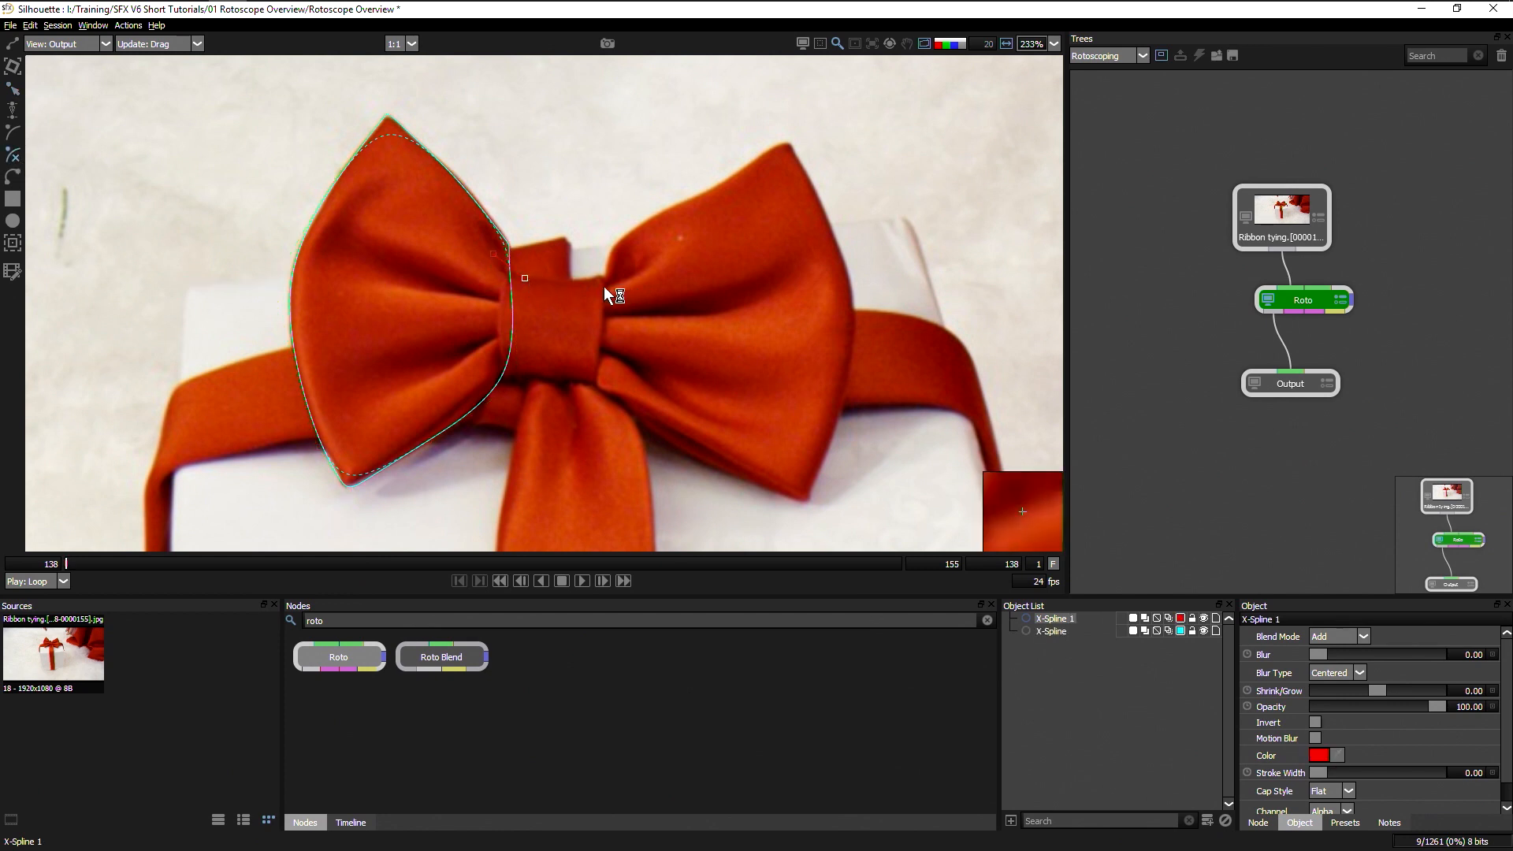
{"action": "left_click", "coordinate": [600, 275]}
{"action": "left_click", "coordinate": [622, 278]}
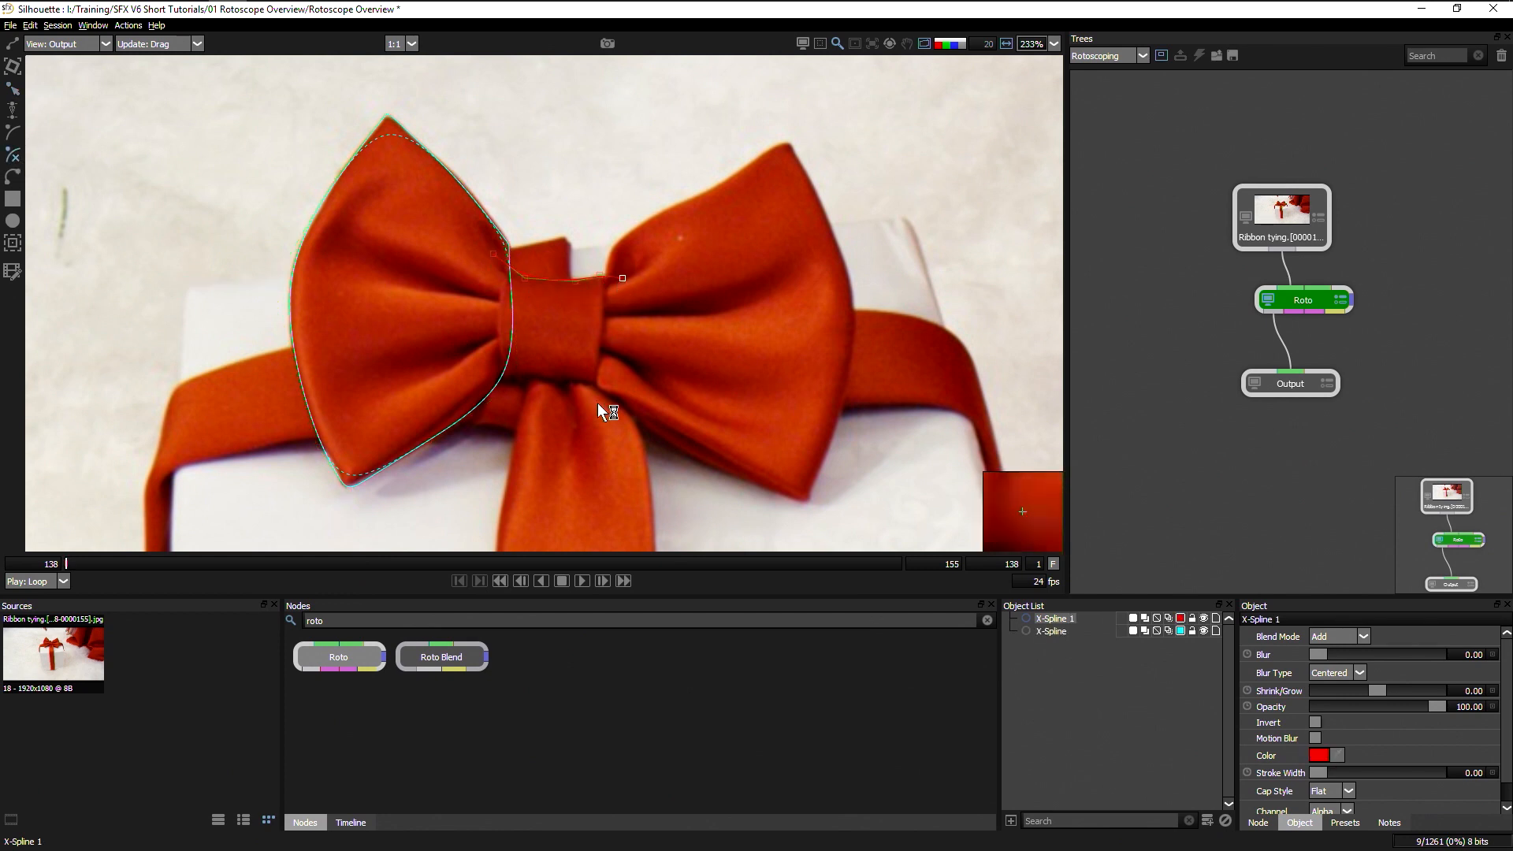
{"action": "left_click", "coordinate": [603, 389]}
{"action": "left_click", "coordinate": [558, 381]}
{"action": "left_click", "coordinate": [479, 381]}
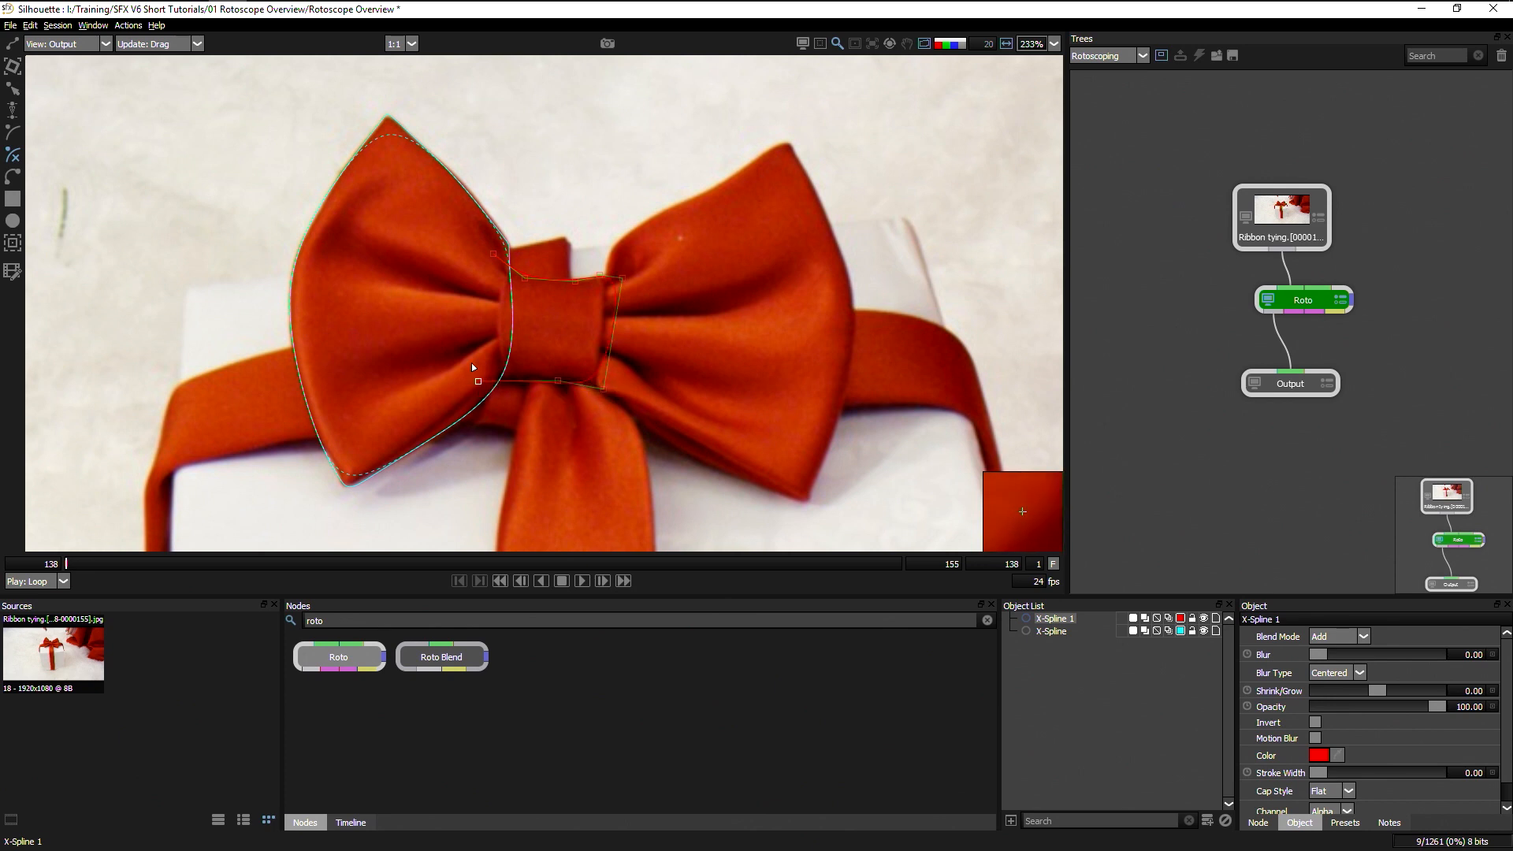
{"action": "left_click", "coordinate": [493, 254]}
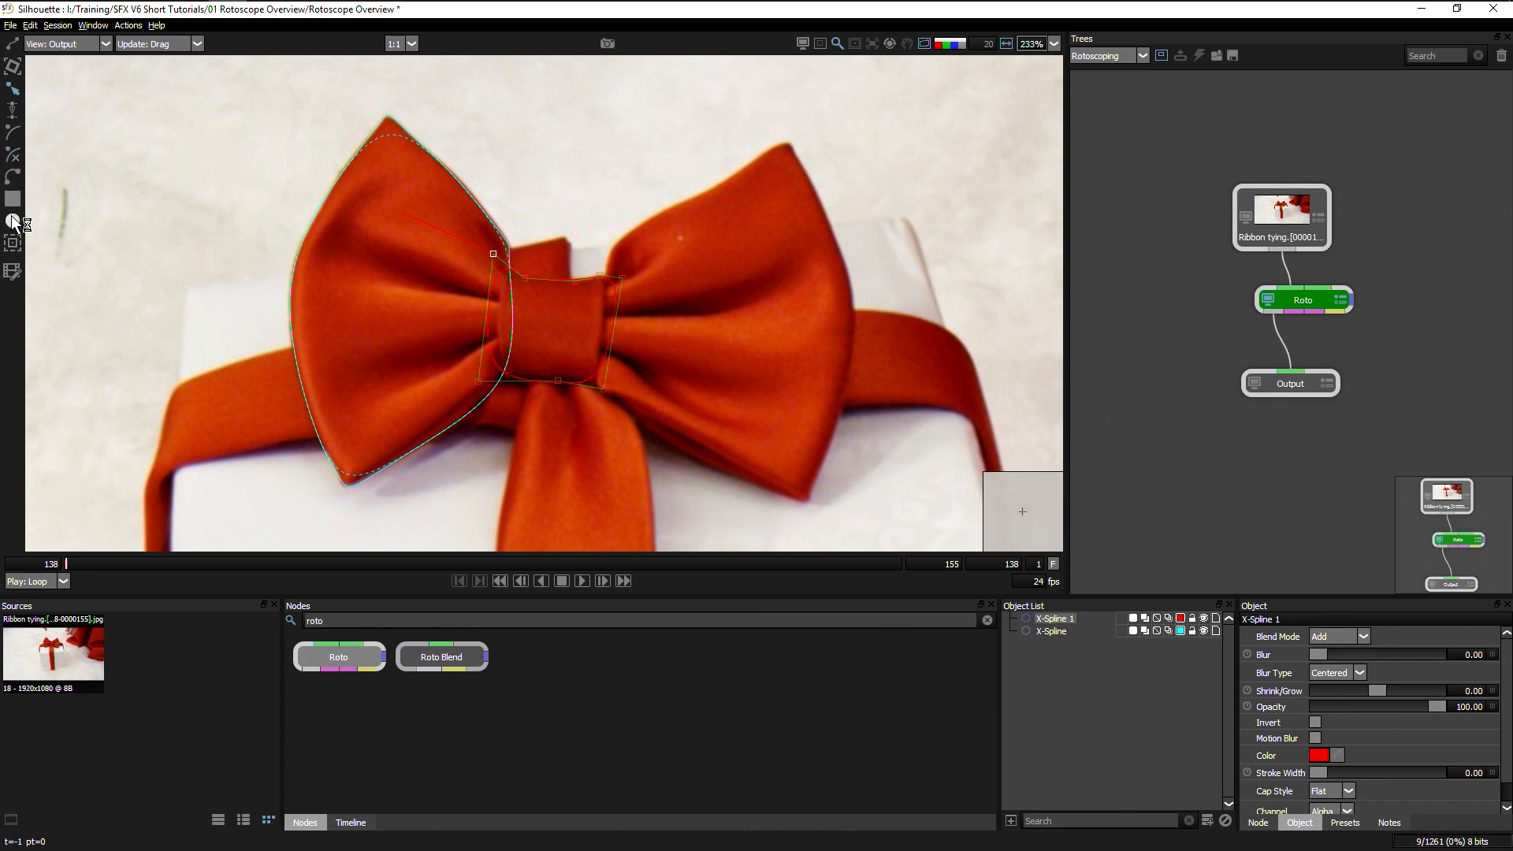
Step: Trace the bow's right loop with a closed X-Spline shape and adjust the points along its outer edge to fit
{"action": "left_click", "coordinate": [12, 154]}
{"action": "left_click", "coordinate": [598, 295]}
{"action": "left_click", "coordinate": [607, 252]}
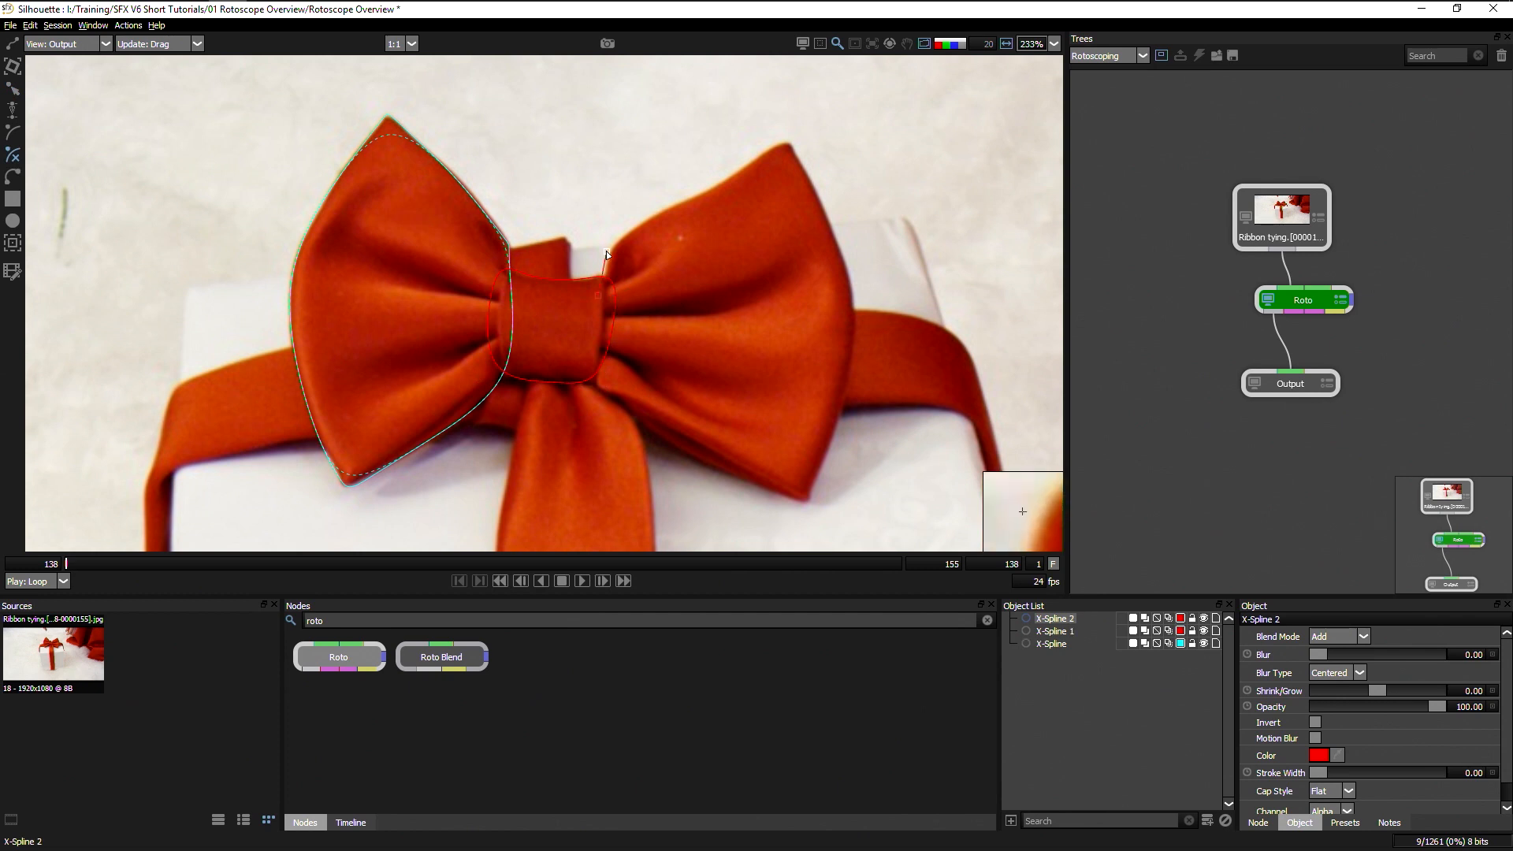
{"action": "left_click", "coordinate": [654, 214]}
{"action": "left_click", "coordinate": [703, 191]}
{"action": "left_click", "coordinate": [770, 147]}
{"action": "left_click", "coordinate": [792, 142]}
{"action": "left_click", "coordinate": [850, 274]}
{"action": "left_click", "coordinate": [647, 424]}
{"action": "left_click", "coordinate": [590, 383]}
{"action": "left_click", "coordinate": [569, 361]}
{"action": "left_click", "coordinate": [598, 295]}
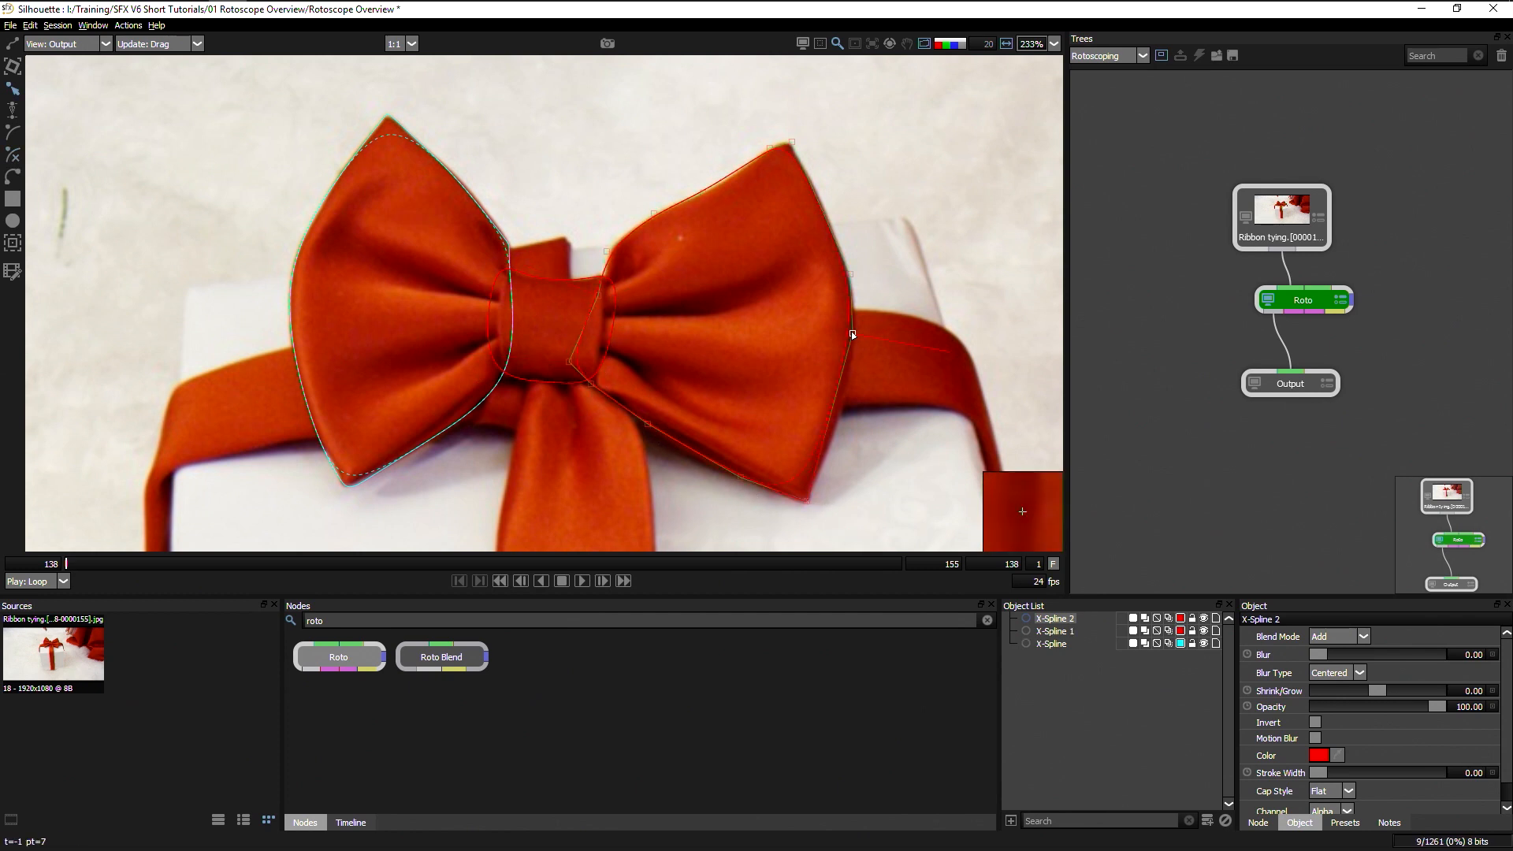
{"action": "left_click_drag", "start_coordinate": [853, 334], "coordinate": [862, 367]}
{"action": "left_click_drag", "start_coordinate": [850, 274], "coordinate": [850, 260]}
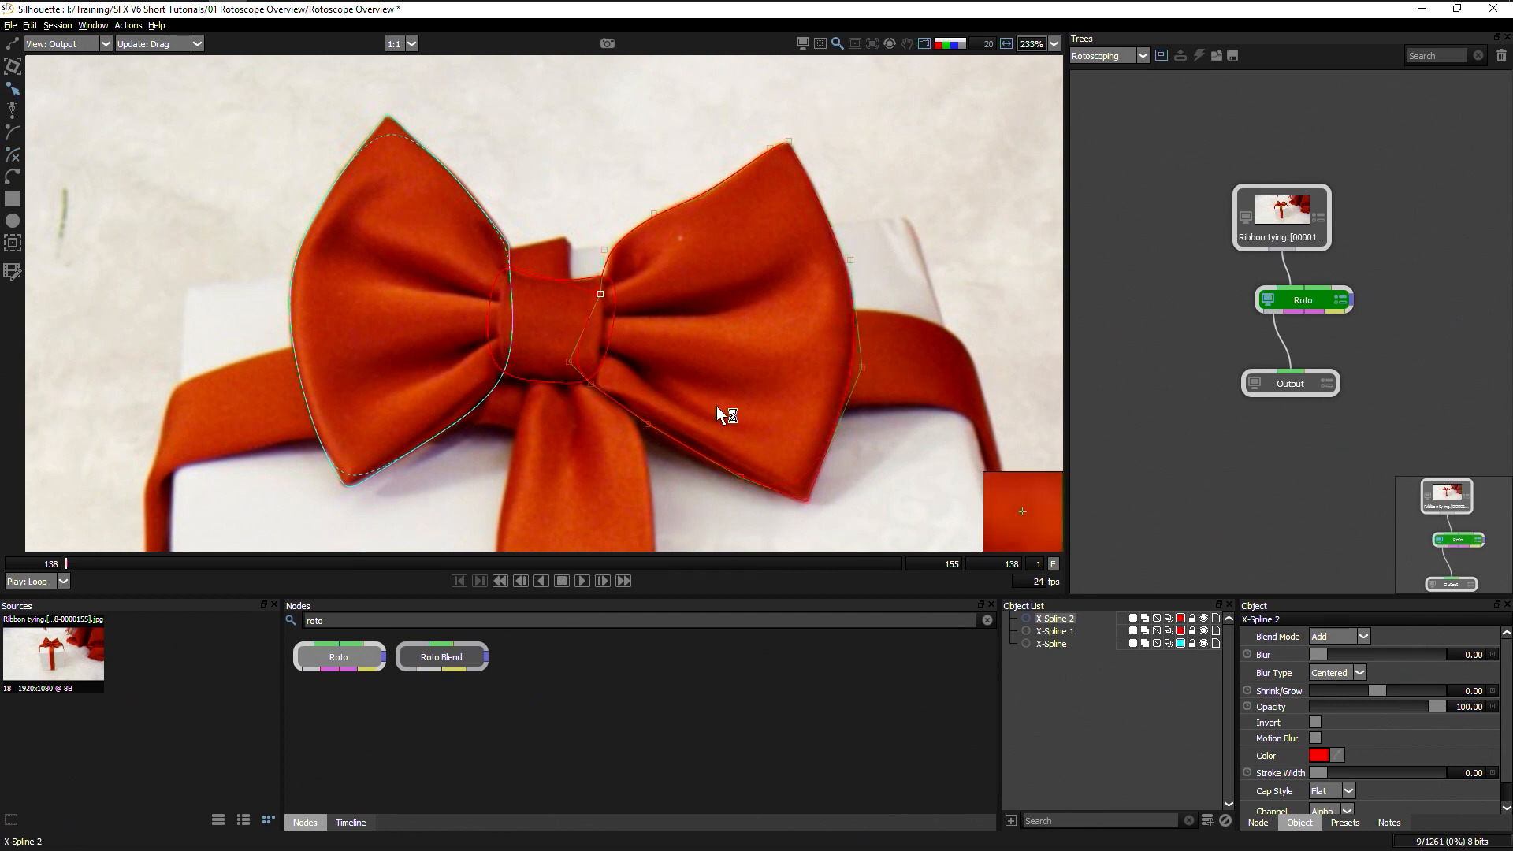
Step: Select X-Spline 1 and X-Spline 2 together and set their outline color to cyan (#00ffff)
{"action": "left_click", "coordinate": [1063, 630]}
{"action": "left_click", "coordinate": [1061, 625], "text": "ctrl"}
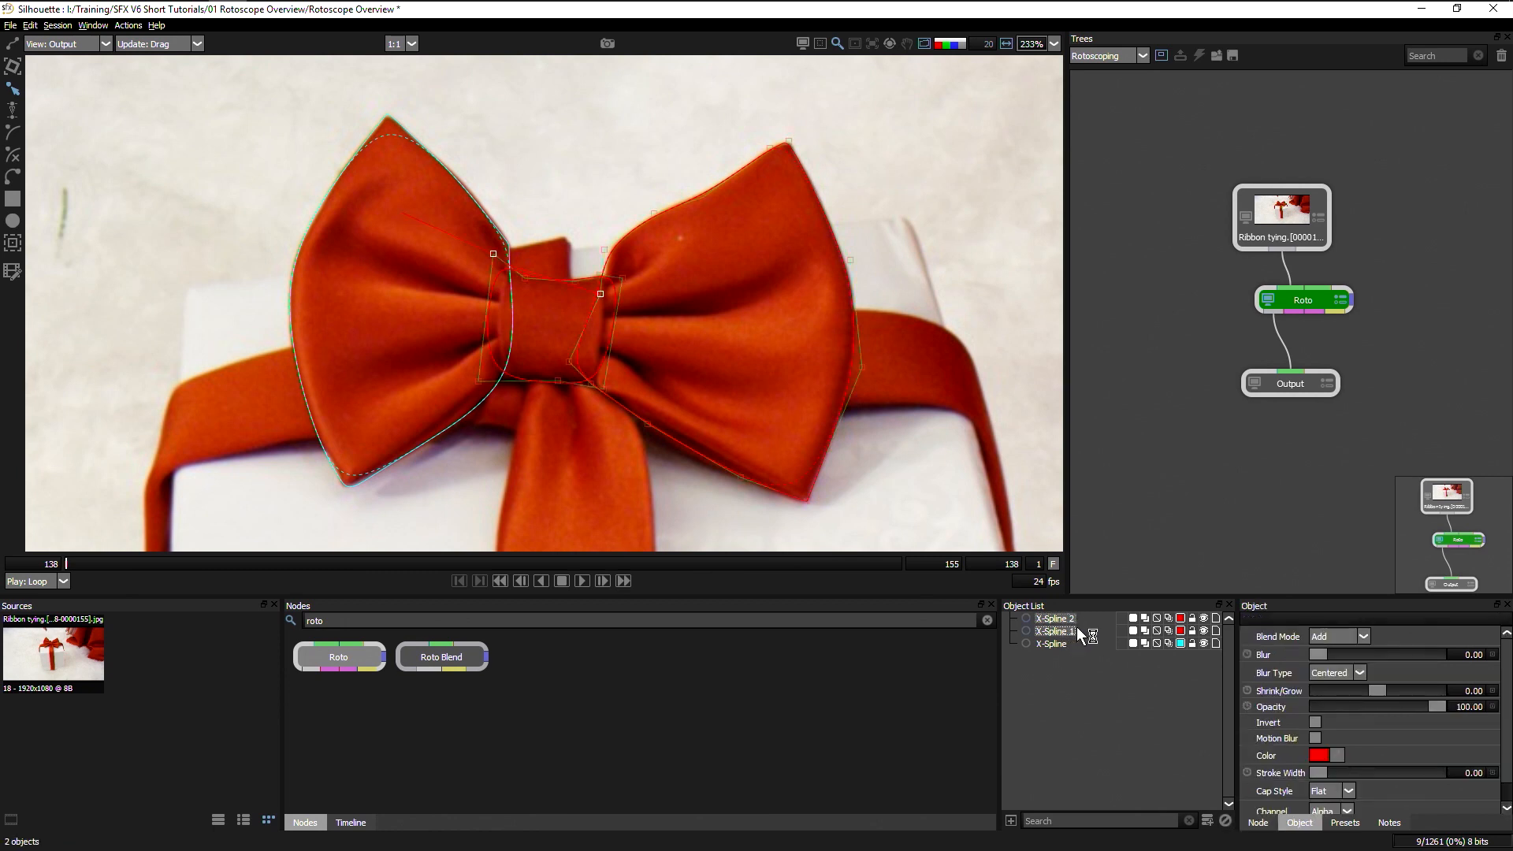
{"action": "left_click", "coordinate": [1182, 617]}
{"action": "left_click", "coordinate": [702, 350]}
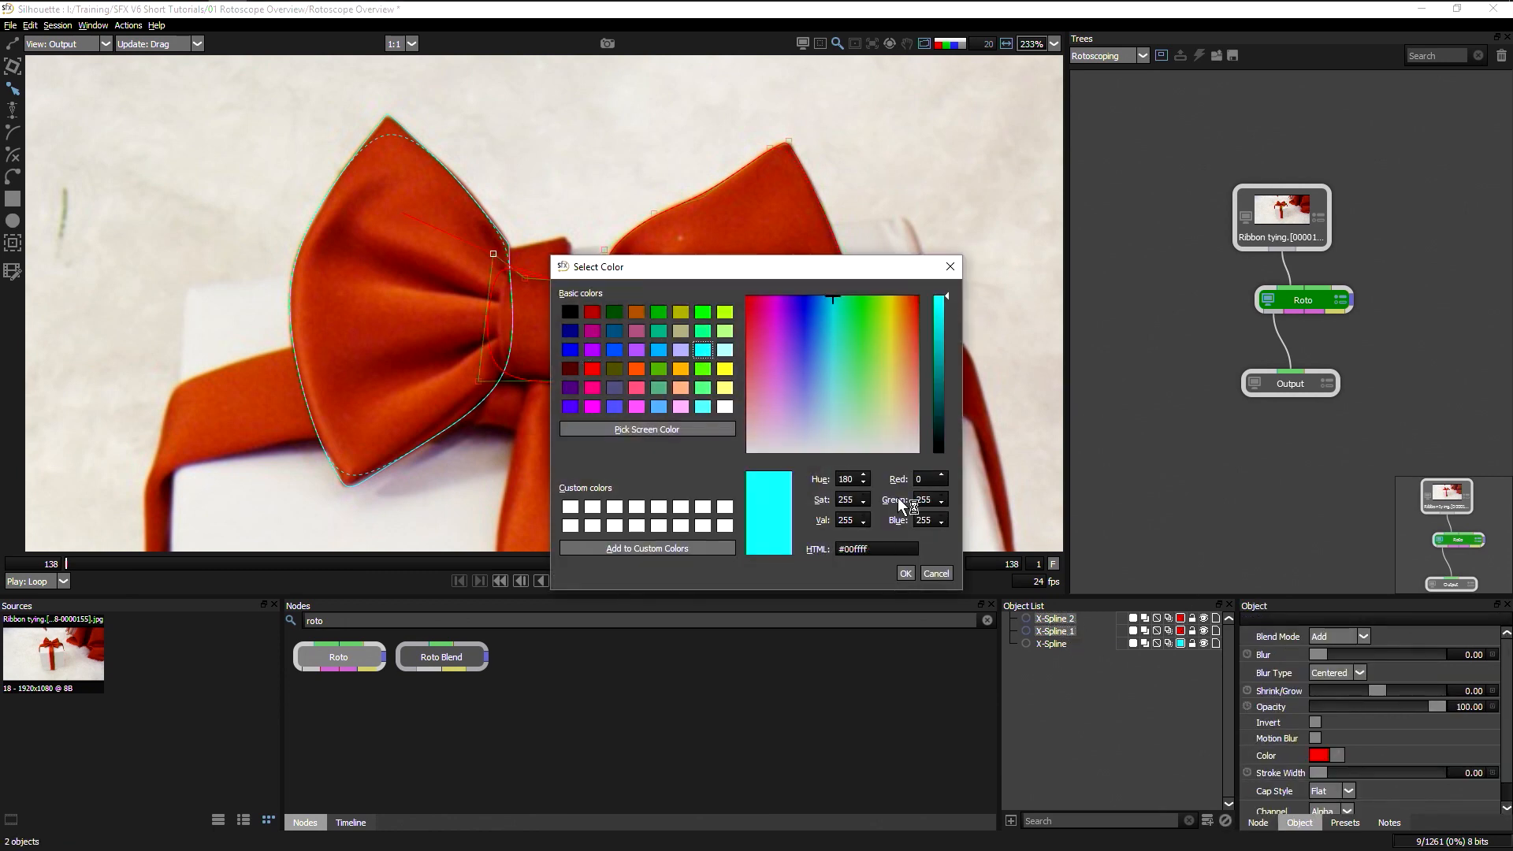
{"action": "left_click", "coordinate": [905, 574]}
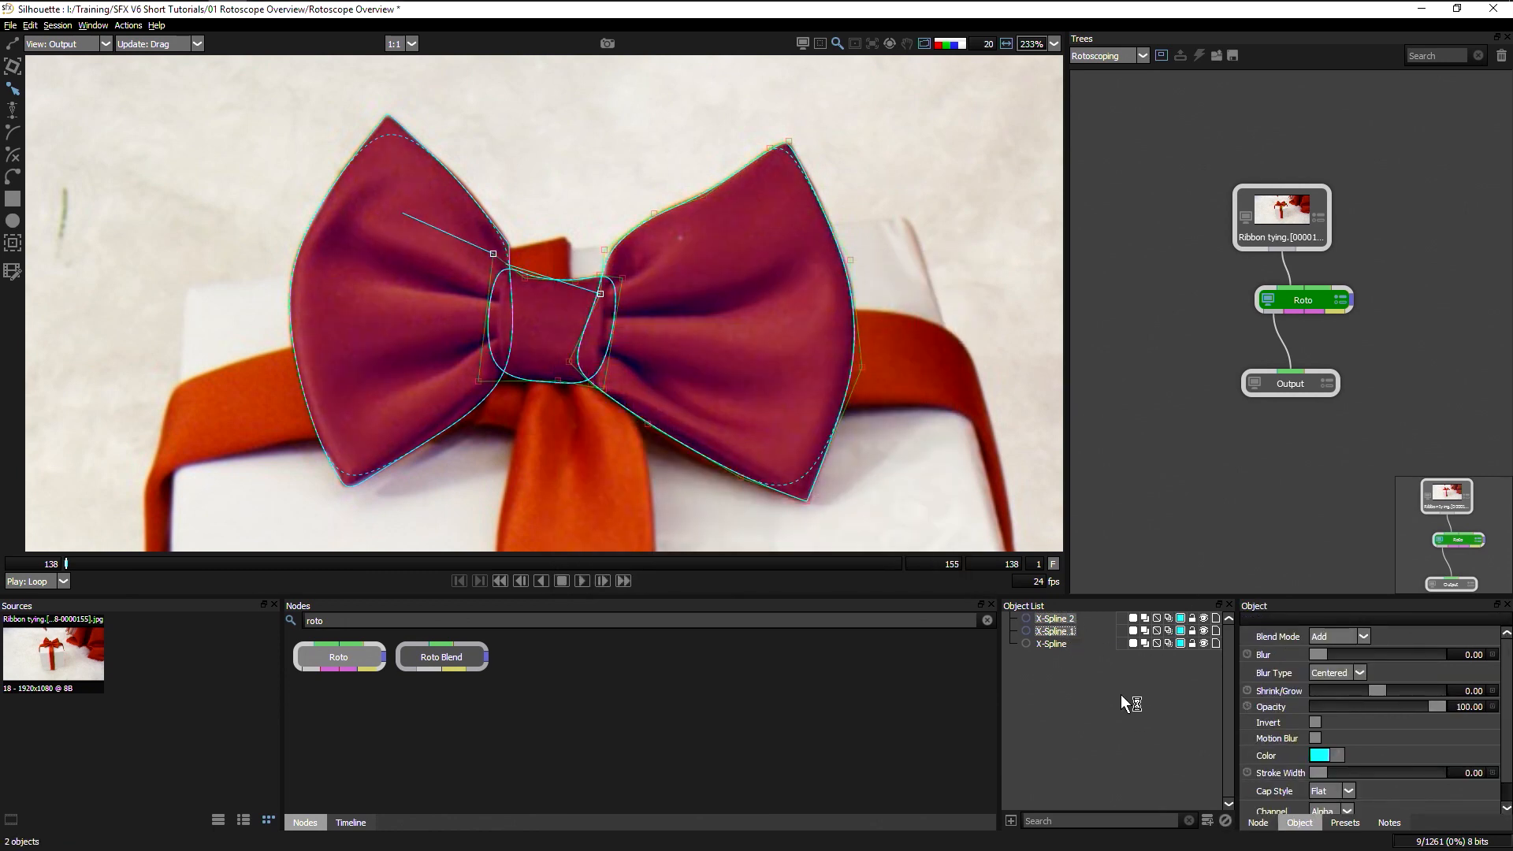
{"action": "left_click", "coordinate": [1105, 712]}
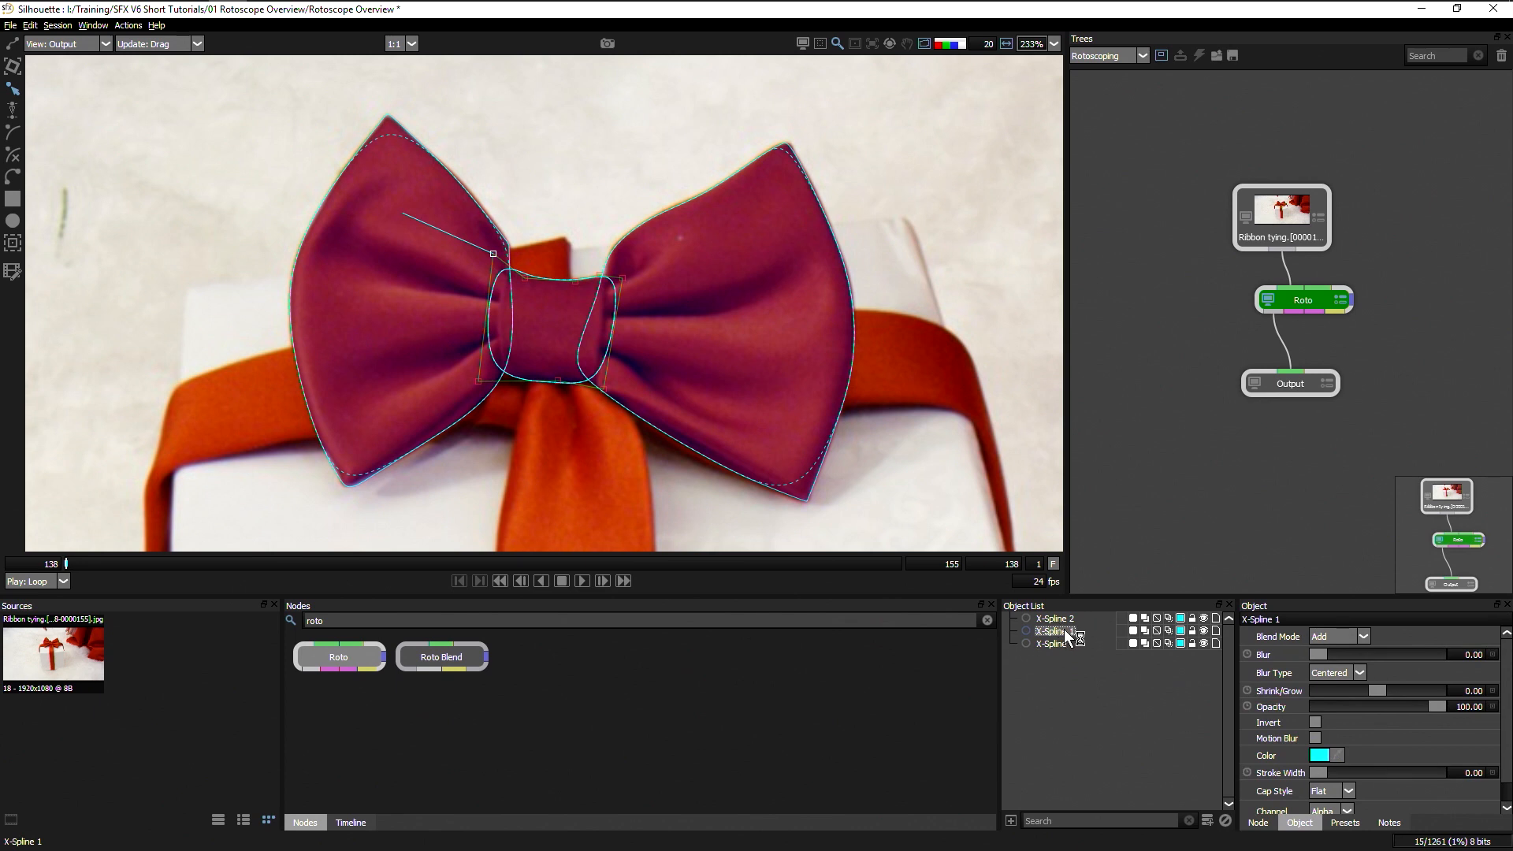
Step: Rename X-Spline 1 as "Middle bow" and X-Spline 2 as "Bow Right"
{"action": "type", "text": "Middle bow"}
{"action": "key", "text": "Return"}
{"action": "left_click", "coordinate": [1056, 619]}
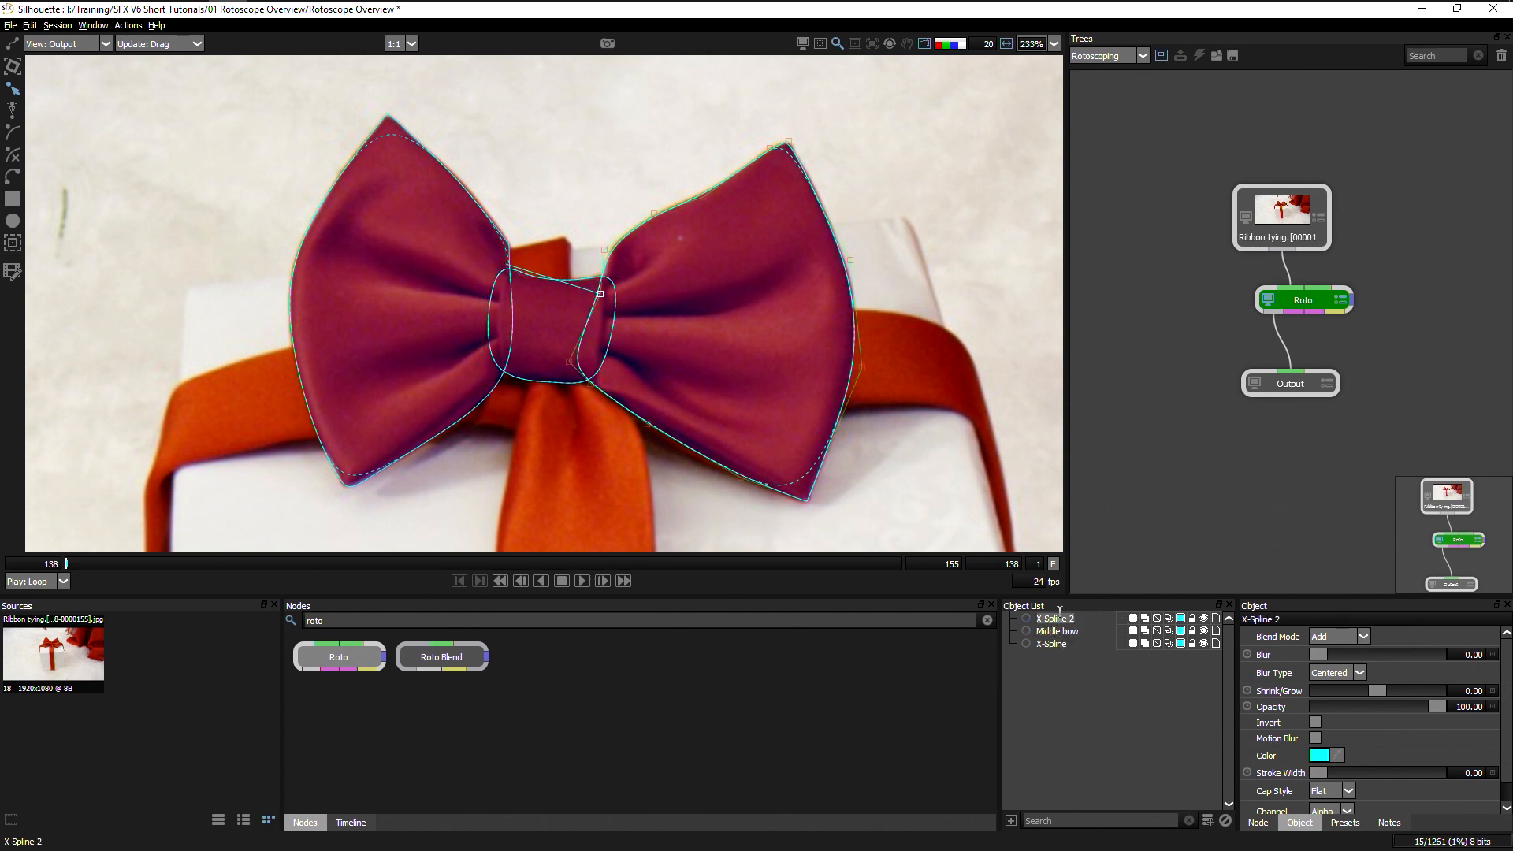
{"action": "type", "text": "Bow Right"}
{"action": "key", "text": "Return"}
Step: Rename the knot's shape as "Bow middle" and the left loop's shape as "Bow Left"
{"action": "double_click", "coordinate": [1056, 631]}
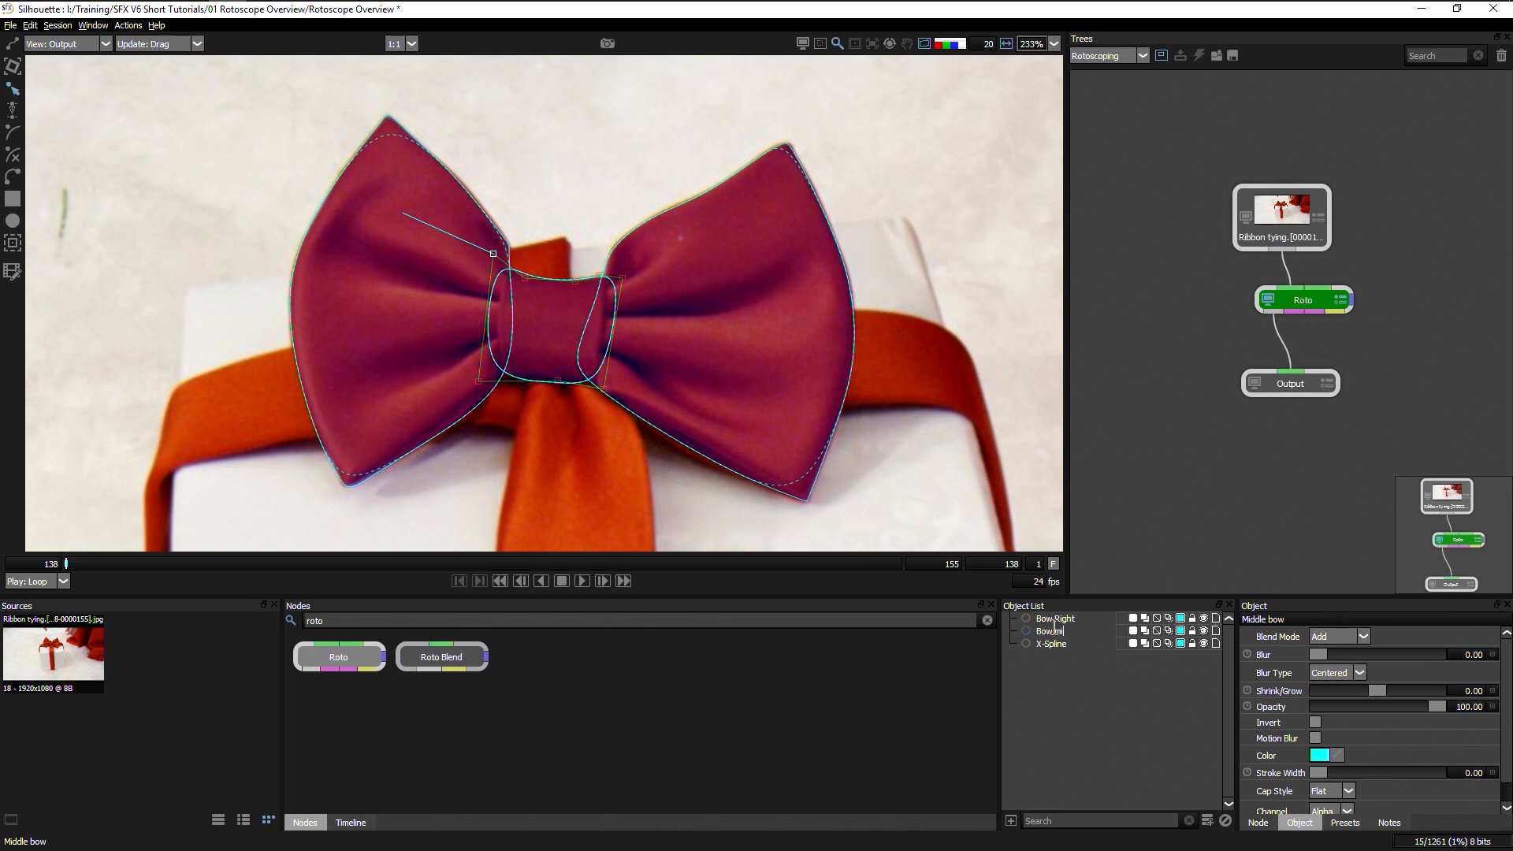
{"action": "type", "text": "ddle"}
{"action": "key", "text": "Return"}
{"action": "double_click", "coordinate": [1050, 643]}
{"action": "type", "text": "Bow L"}
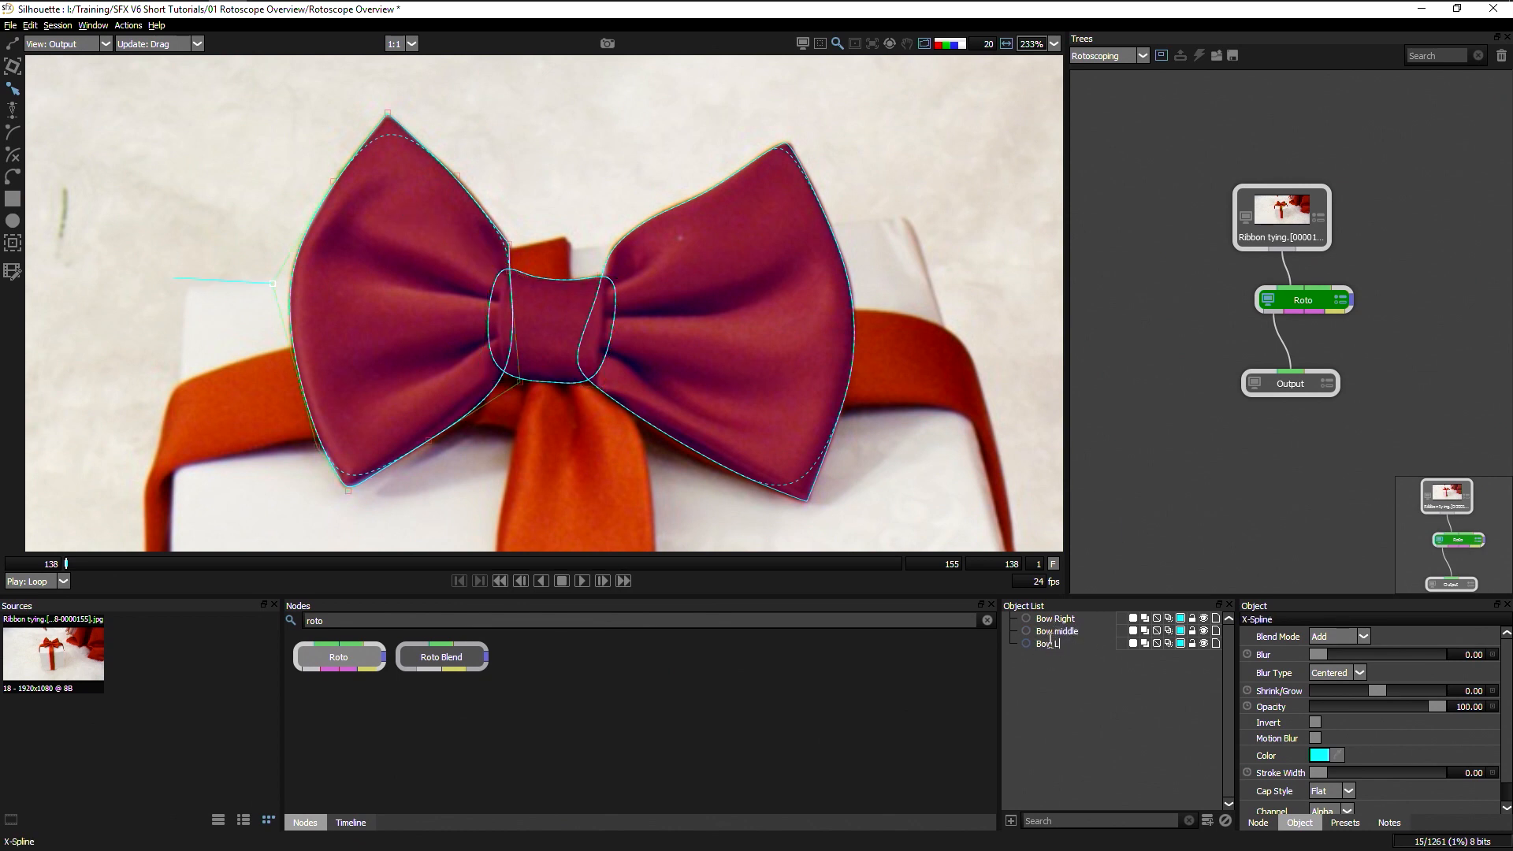
{"action": "type", "text": "eft"}
{"action": "key", "text": "Return"}
Step: Cycle the Bow middle shape's blend mode through Subtract, Multiply and Max, ending on Inside
{"action": "left_click", "coordinate": [1108, 628]}
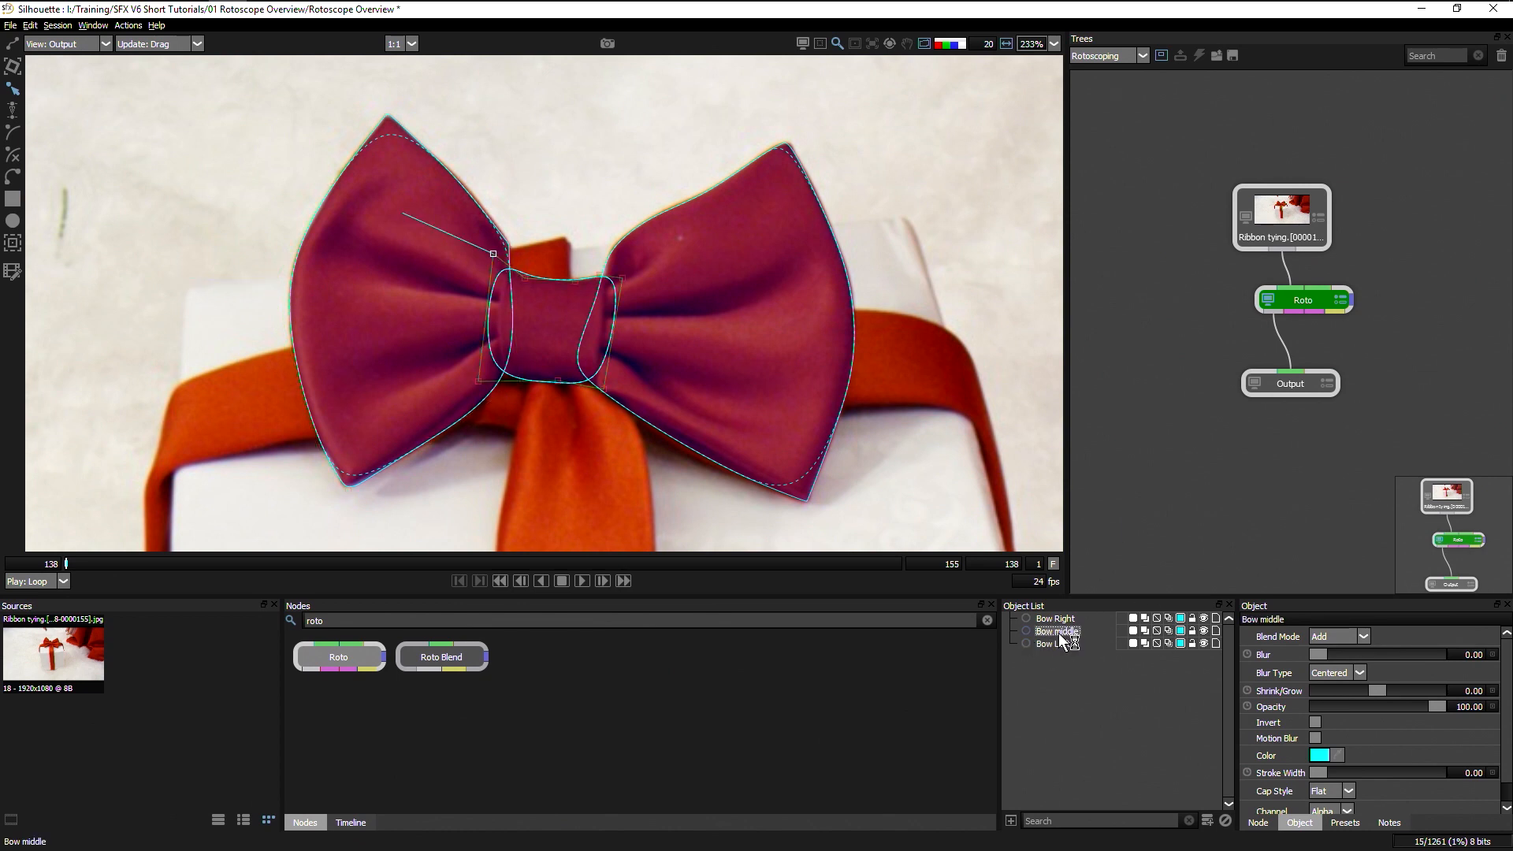
{"action": "left_click", "coordinate": [1152, 632]}
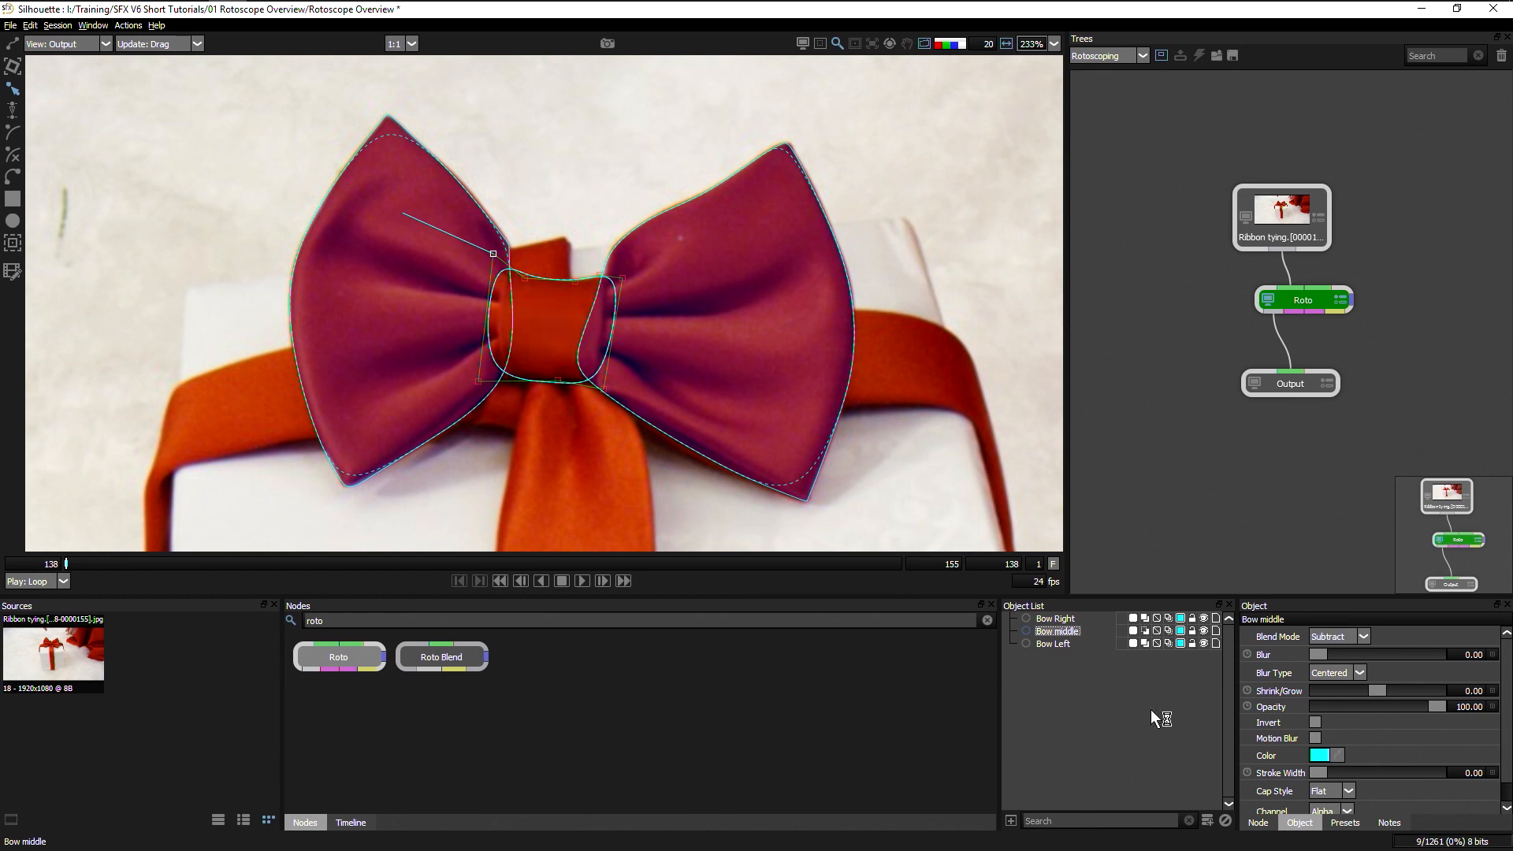
{"action": "left_click", "coordinate": [1152, 633]}
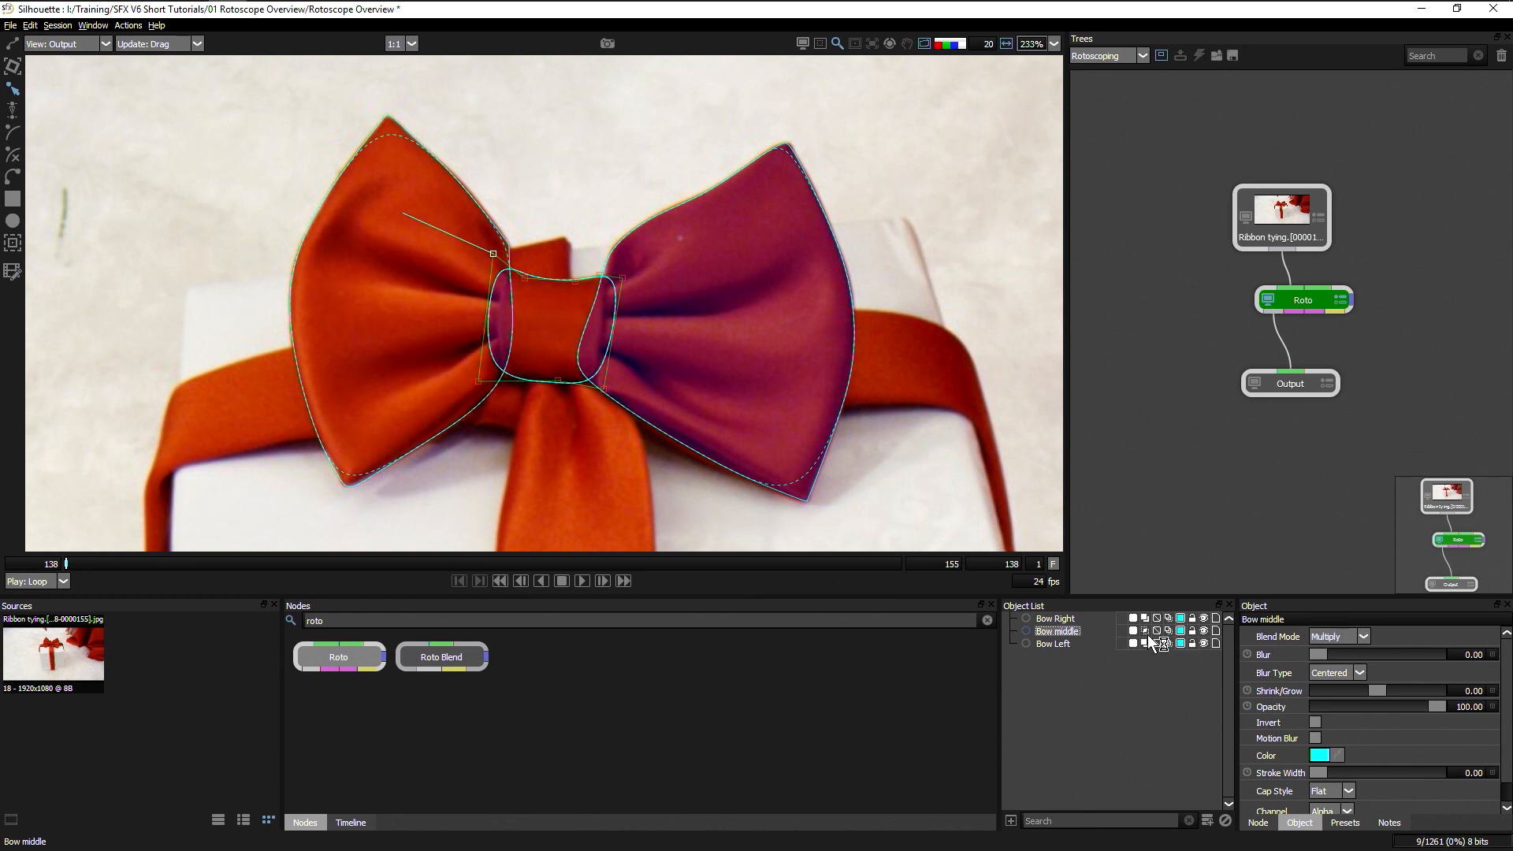
{"action": "left_click", "coordinate": [1151, 633]}
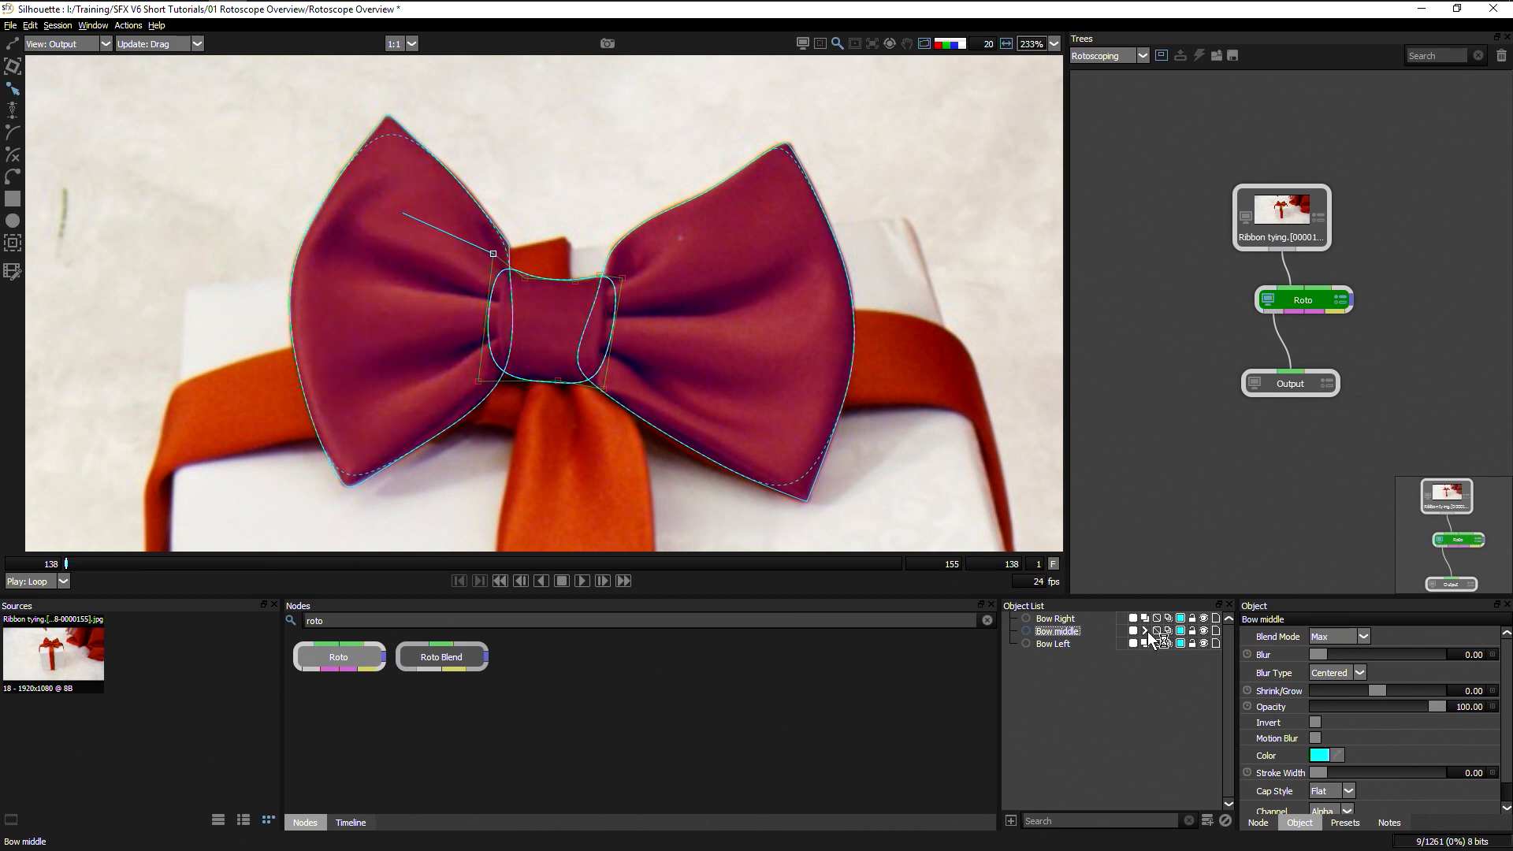
{"action": "left_click", "coordinate": [1152, 632]}
{"action": "left_click", "coordinate": [1151, 633]}
{"action": "left_click", "coordinate": [1152, 633]}
{"action": "left_click", "coordinate": [1152, 633]}
{"action": "left_click", "coordinate": [1152, 632]}
{"action": "left_click", "coordinate": [1152, 633]}
{"action": "left_click", "coordinate": [1151, 632]}
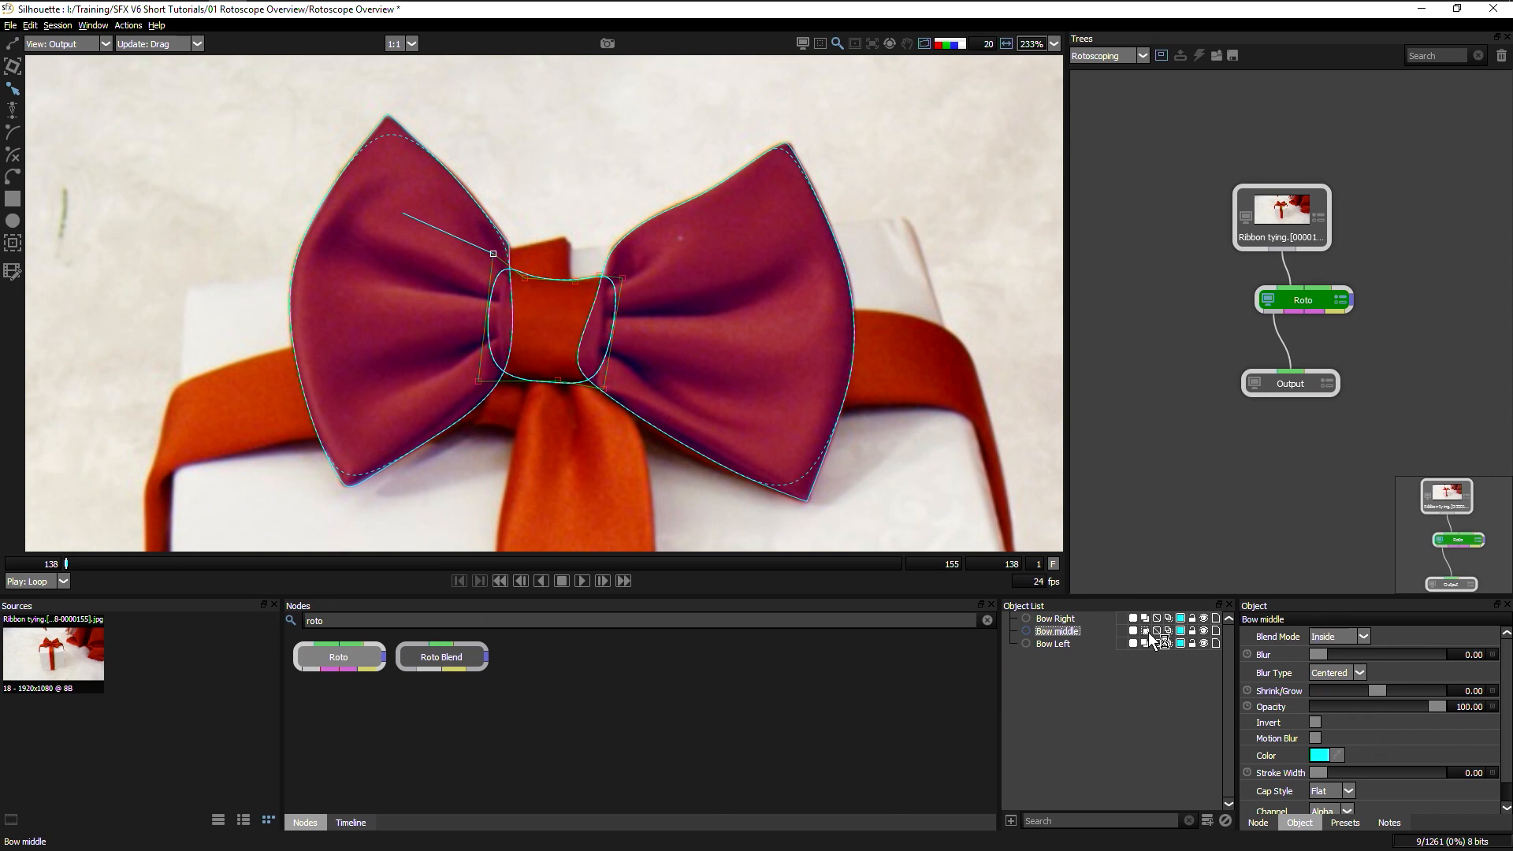
Step: Cycle the Bow middle shape's blend mode through its options until it is back on Add
{"action": "left_click", "coordinate": [1152, 633]}
{"action": "left_click", "coordinate": [1149, 635]}
{"action": "left_click", "coordinate": [1149, 634]}
{"action": "left_click", "coordinate": [1148, 635]}
{"action": "left_click", "coordinate": [1149, 634]}
{"action": "left_click", "coordinate": [1148, 635]}
{"action": "left_click", "coordinate": [1149, 634]}
{"action": "left_click", "coordinate": [1149, 634]}
{"action": "left_click", "coordinate": [1147, 634]}
{"action": "left_click", "coordinate": [1147, 635]}
{"action": "left_click", "coordinate": [1146, 634]}
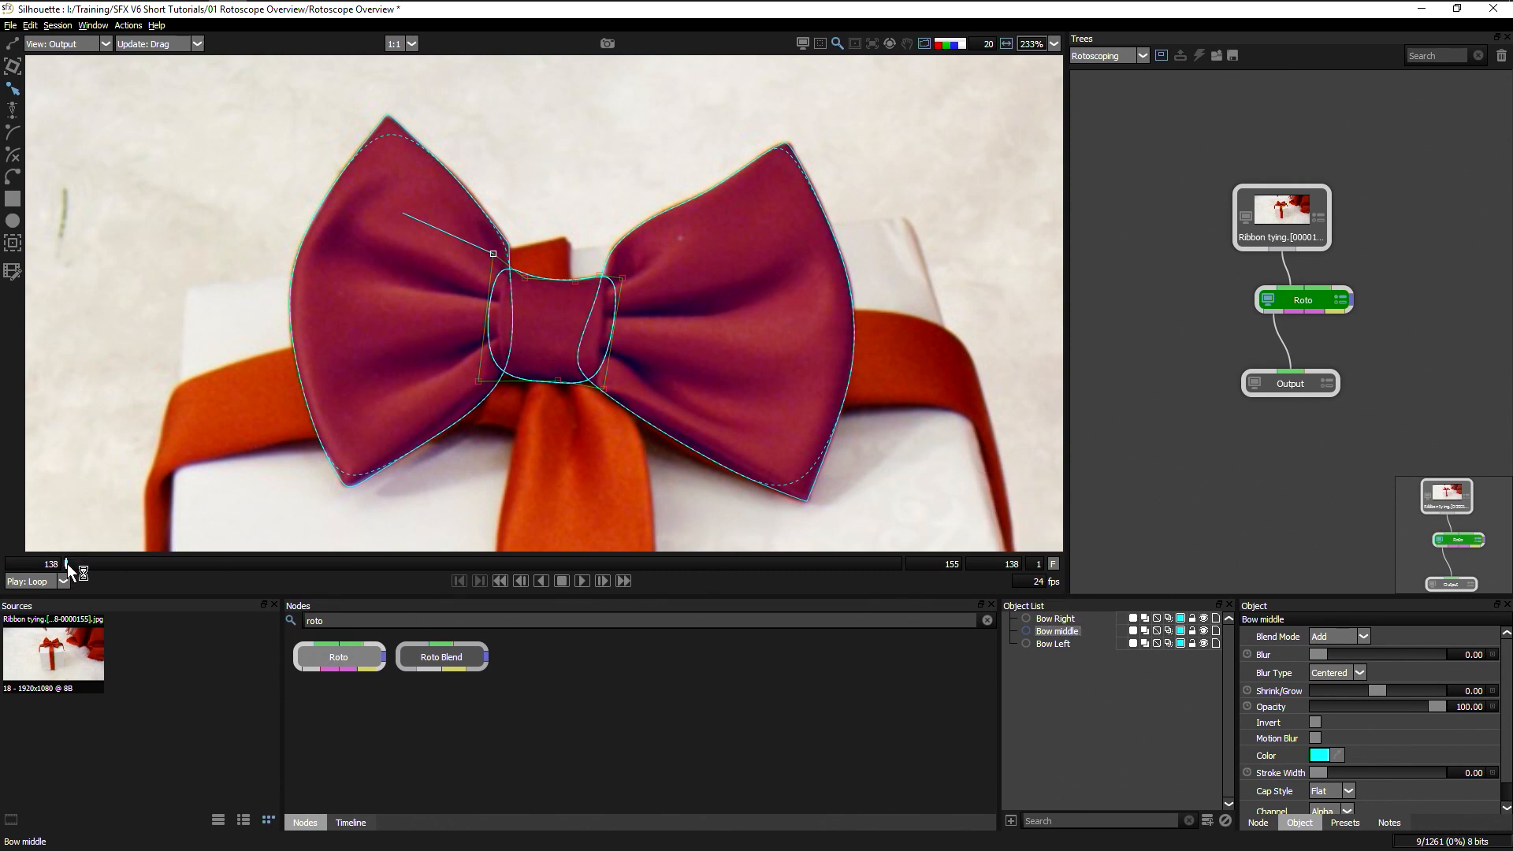
Step: Go to frame 147 and select the control points along the knot's upper edge, then those along its lower edge
{"action": "left_click_drag", "start_coordinate": [67, 564], "coordinate": [455, 575]}
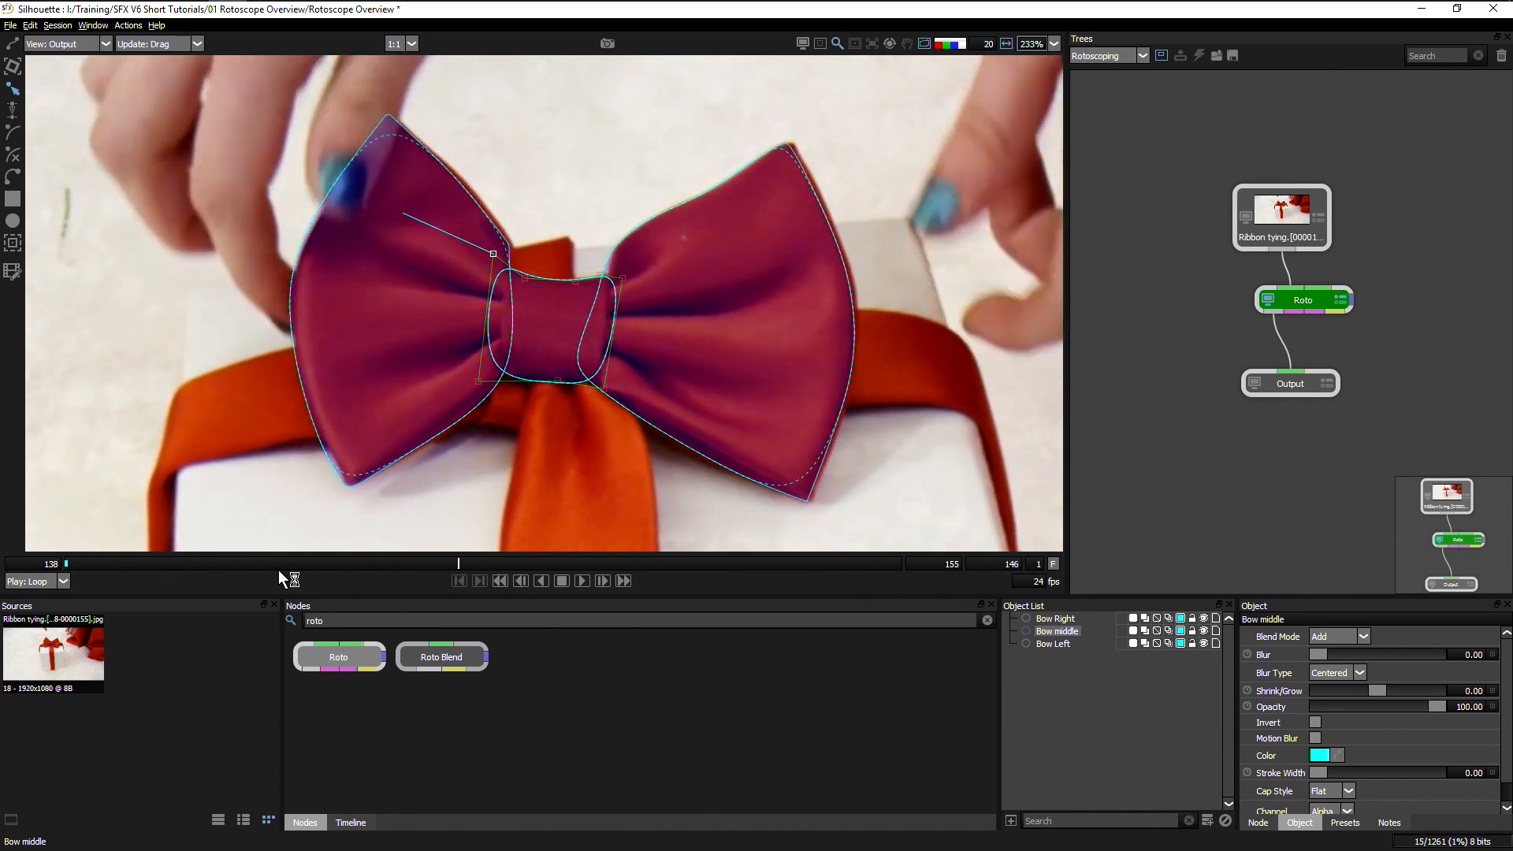
{"action": "left_click_drag", "start_coordinate": [279, 569], "coordinate": [508, 552]}
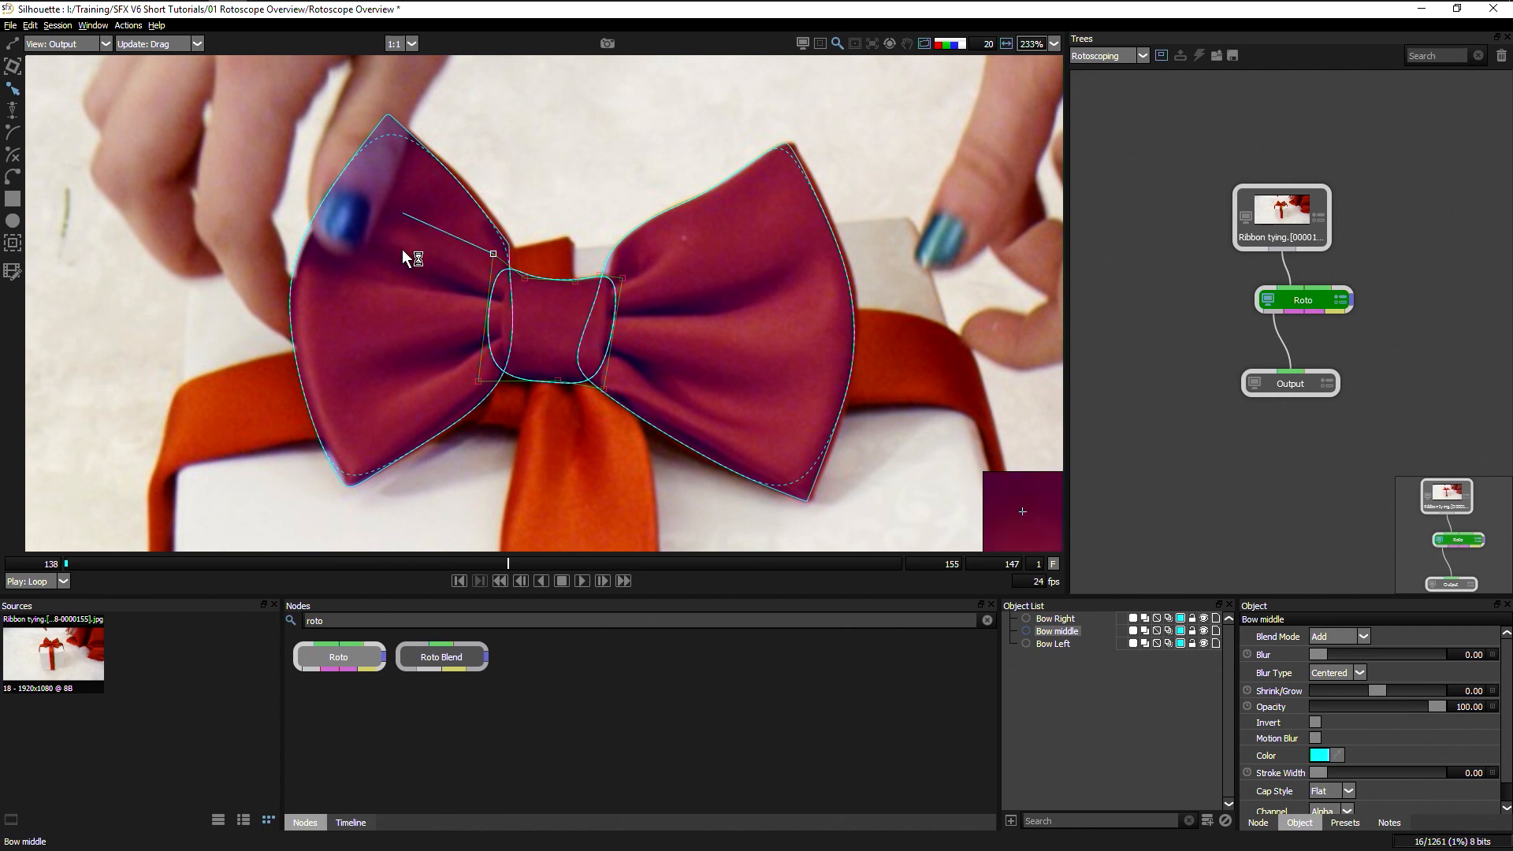
{"action": "left_click_drag", "start_coordinate": [409, 247], "coordinate": [653, 310]}
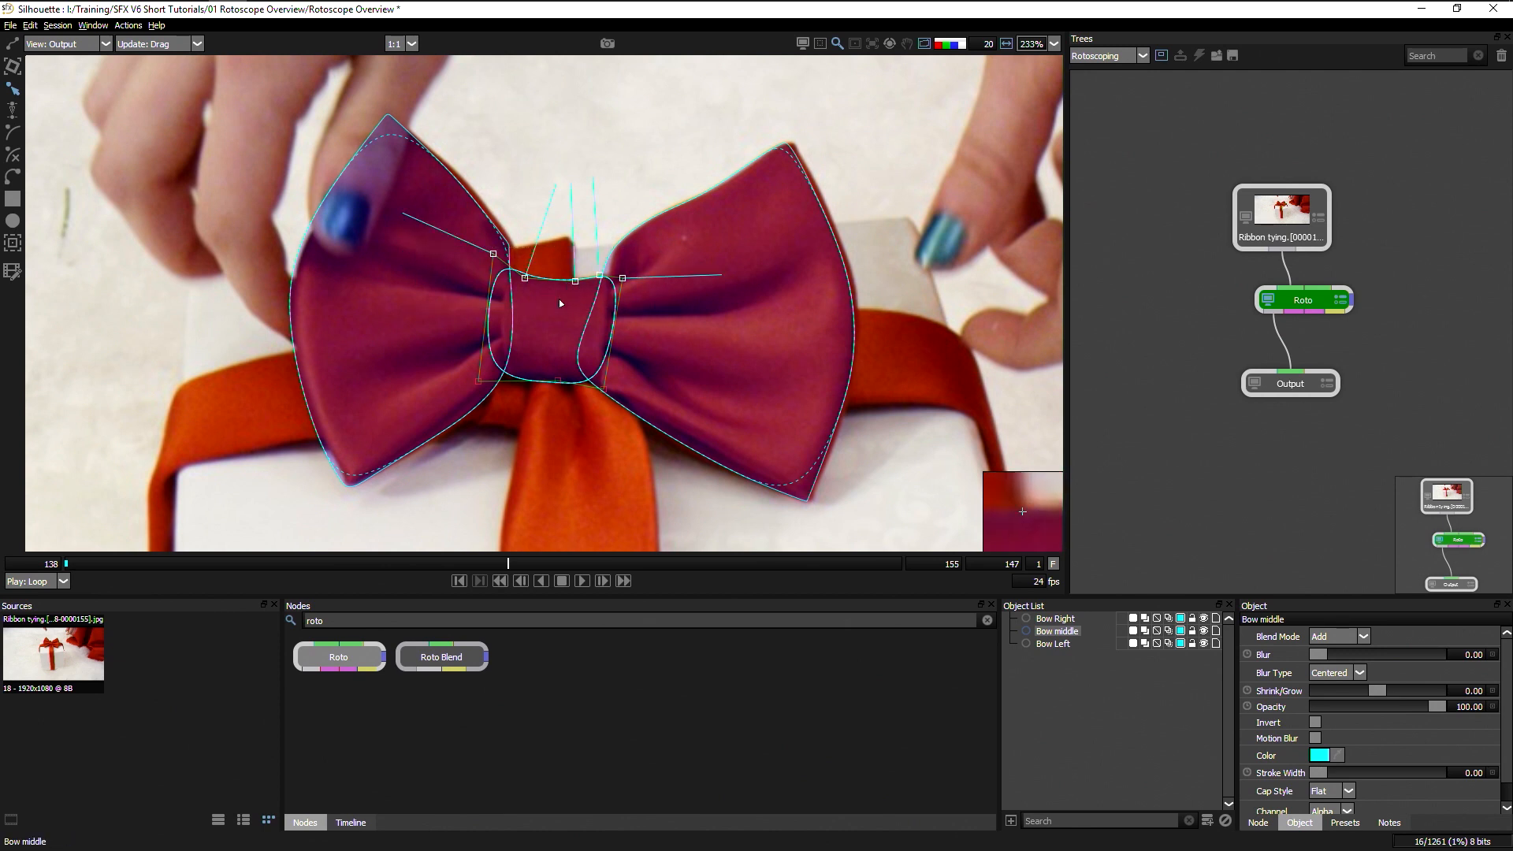
{"action": "left_click_drag", "start_coordinate": [415, 388], "coordinate": [558, 372]}
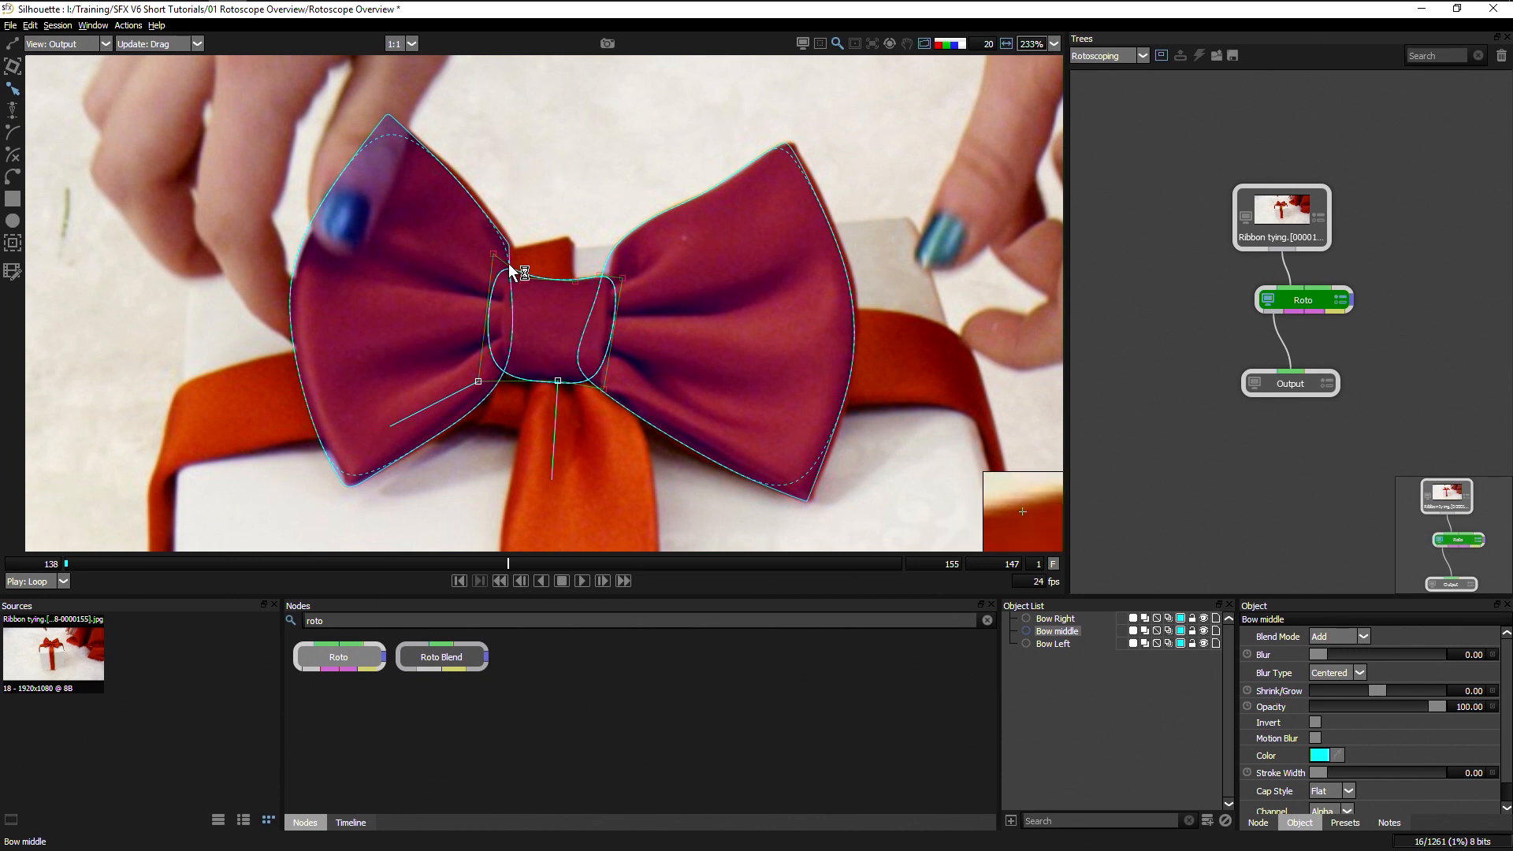
Step: Select Bow Right, Bow middle and Bow Left together and transform them to match the bow's position at frame 147
{"action": "left_click", "coordinate": [1057, 620]}
{"action": "left_click", "coordinate": [1054, 643], "text": "shift"}
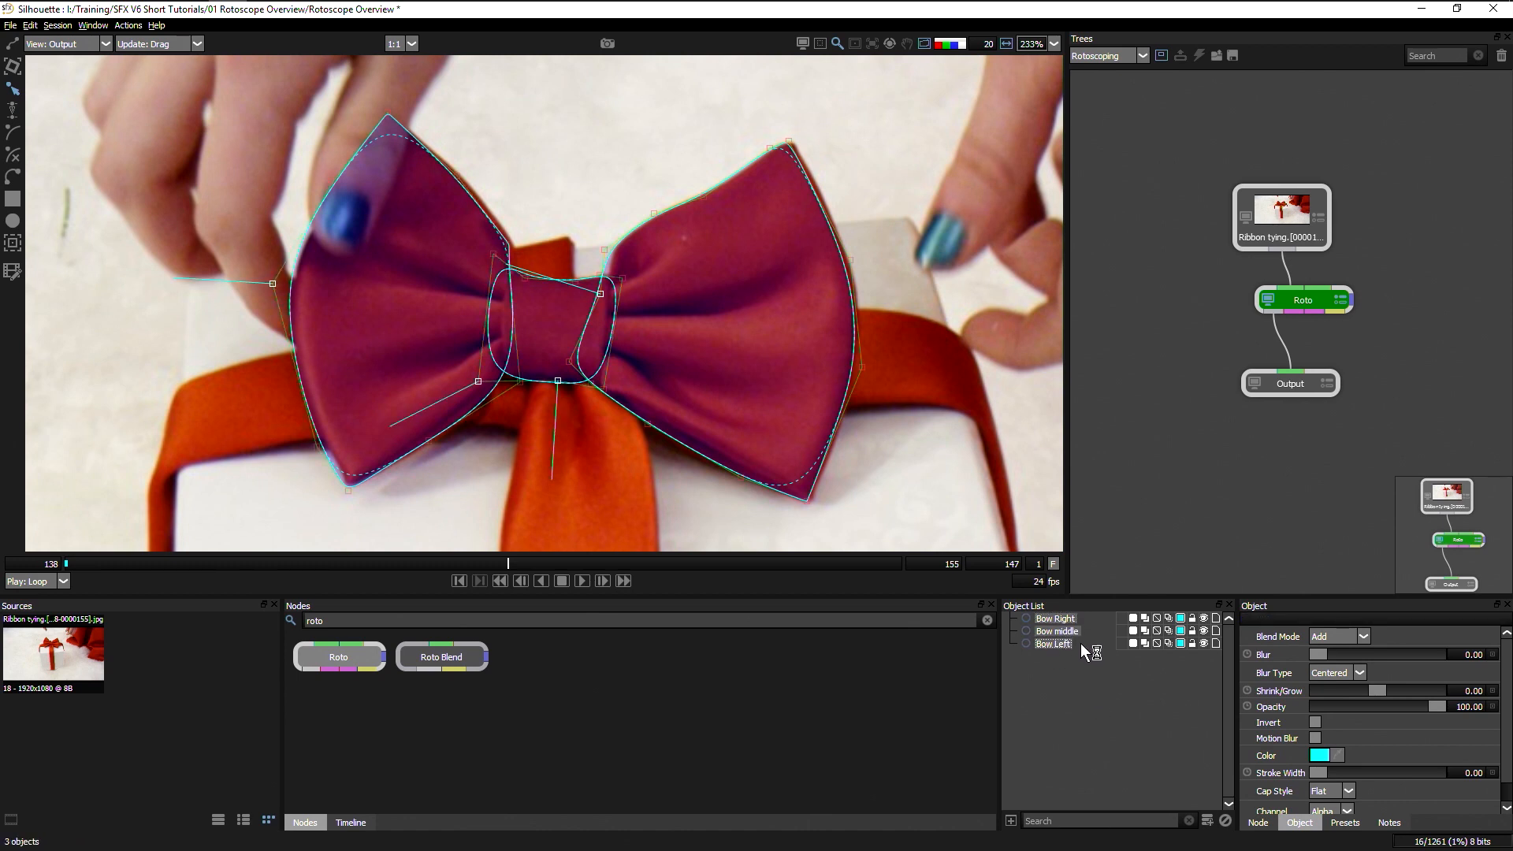
{"action": "left_click", "coordinate": [13, 69]}
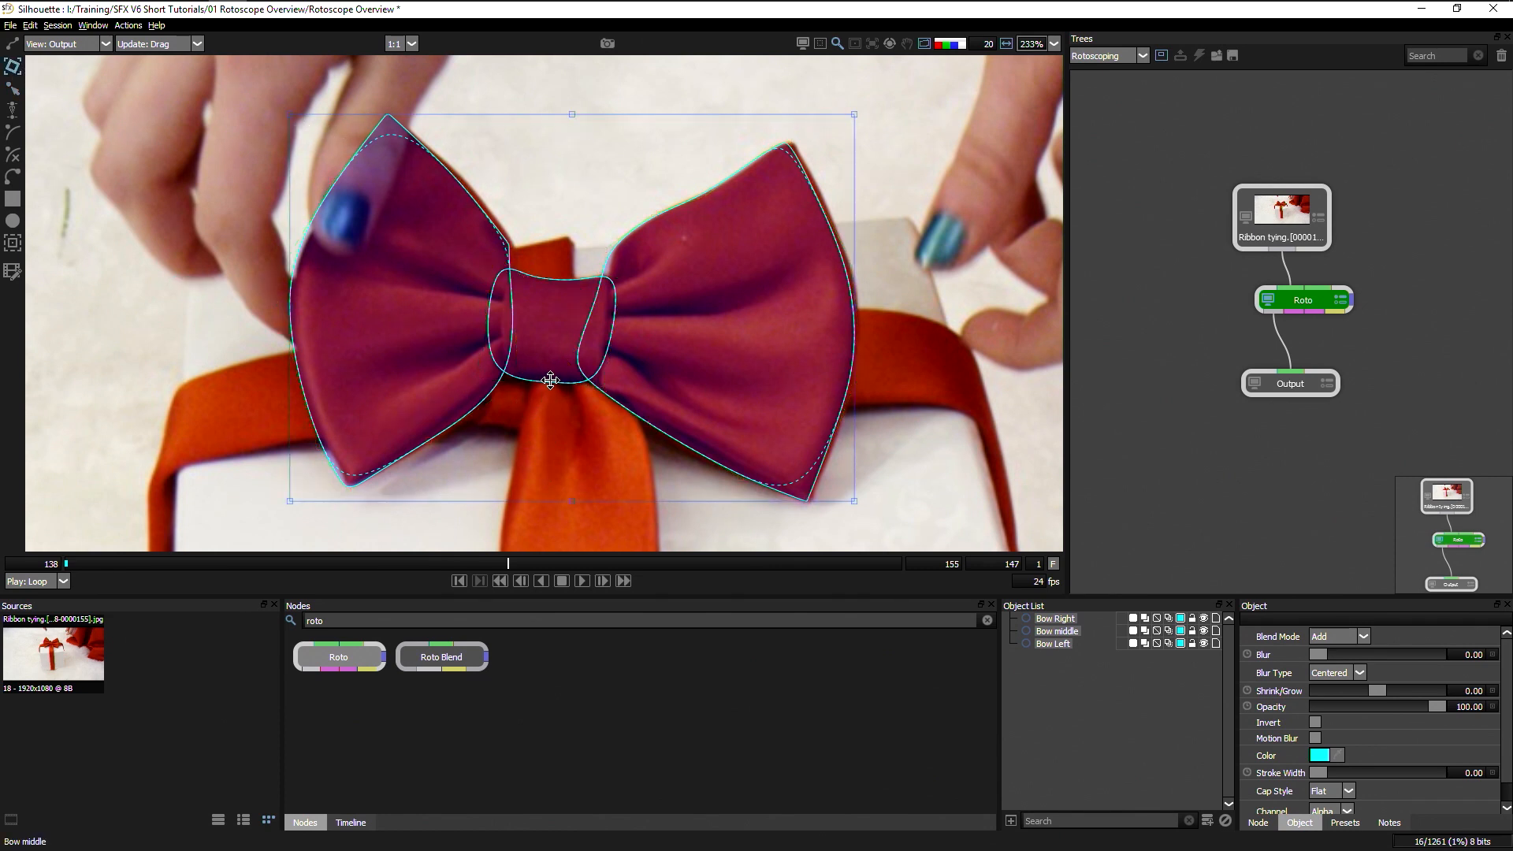
{"action": "left_click_drag", "start_coordinate": [550, 380], "coordinate": [556, 380]}
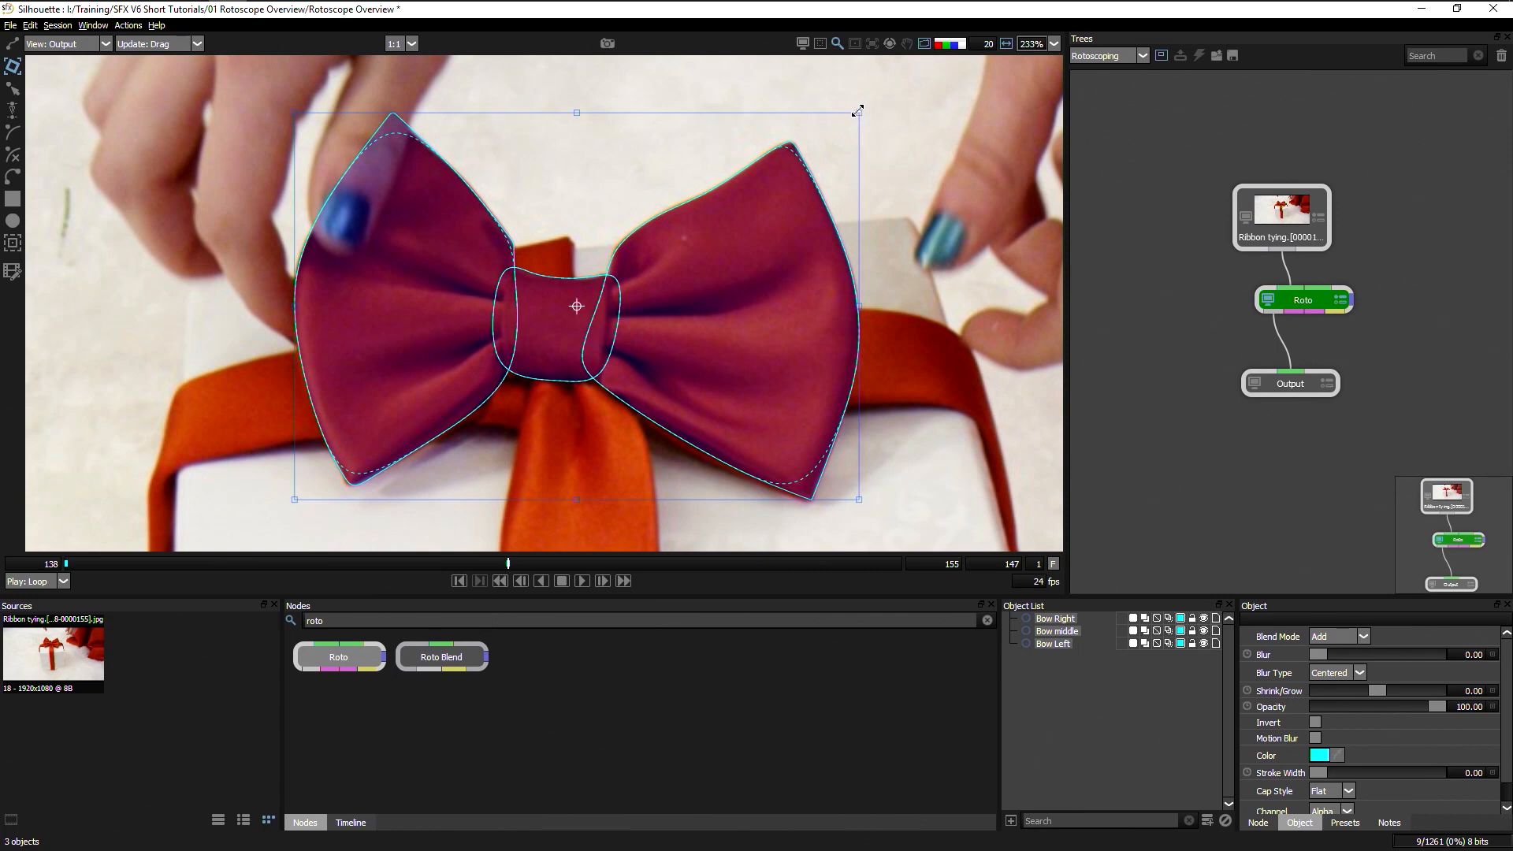
{"action": "mouse_move", "coordinate": [861, 111]}
{"action": "left_mouse_down"}
{"action": "mouse_move", "coordinate": [647, 257]}
{"action": "mouse_move", "coordinate": [872, 104]}
{"action": "left_mouse_up"}
Step: Try scaling and rotating the three bow shapes with the transform box, undoing each change
{"action": "left_click_drag", "start_coordinate": [577, 106], "coordinate": [569, 228]}
{"action": "key", "text": "ctrl+z"}
{"action": "left_click_drag", "start_coordinate": [859, 306], "coordinate": [799, 308]}
{"action": "key", "text": "ctrl+z"}
{"action": "left_click_drag", "start_coordinate": [862, 110], "coordinate": [764, 130]}
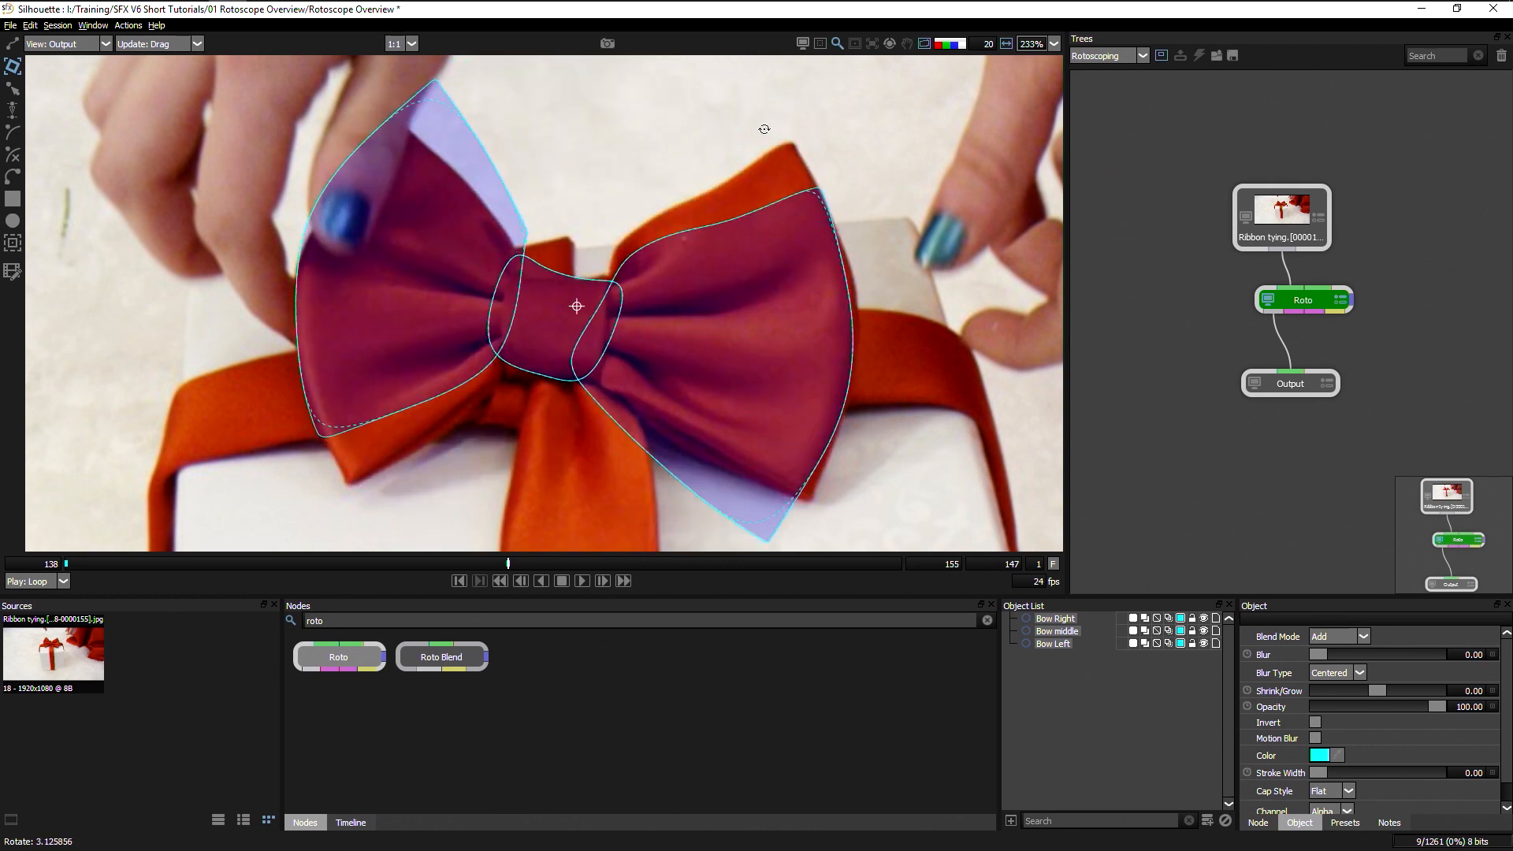
{"action": "key", "text": "ctrl+z"}
Step: Fine-tune the bow shapes' transform and scrub between frames 138 and 147 to check the motion between keyframes
{"action": "mouse_move", "coordinate": [860, 113]}
{"action": "left_mouse_down"}
{"action": "mouse_move", "coordinate": [836, 121]}
{"action": "mouse_move", "coordinate": [859, 112]}
{"action": "left_mouse_up"}
{"action": "left_click", "coordinate": [52, 565]}
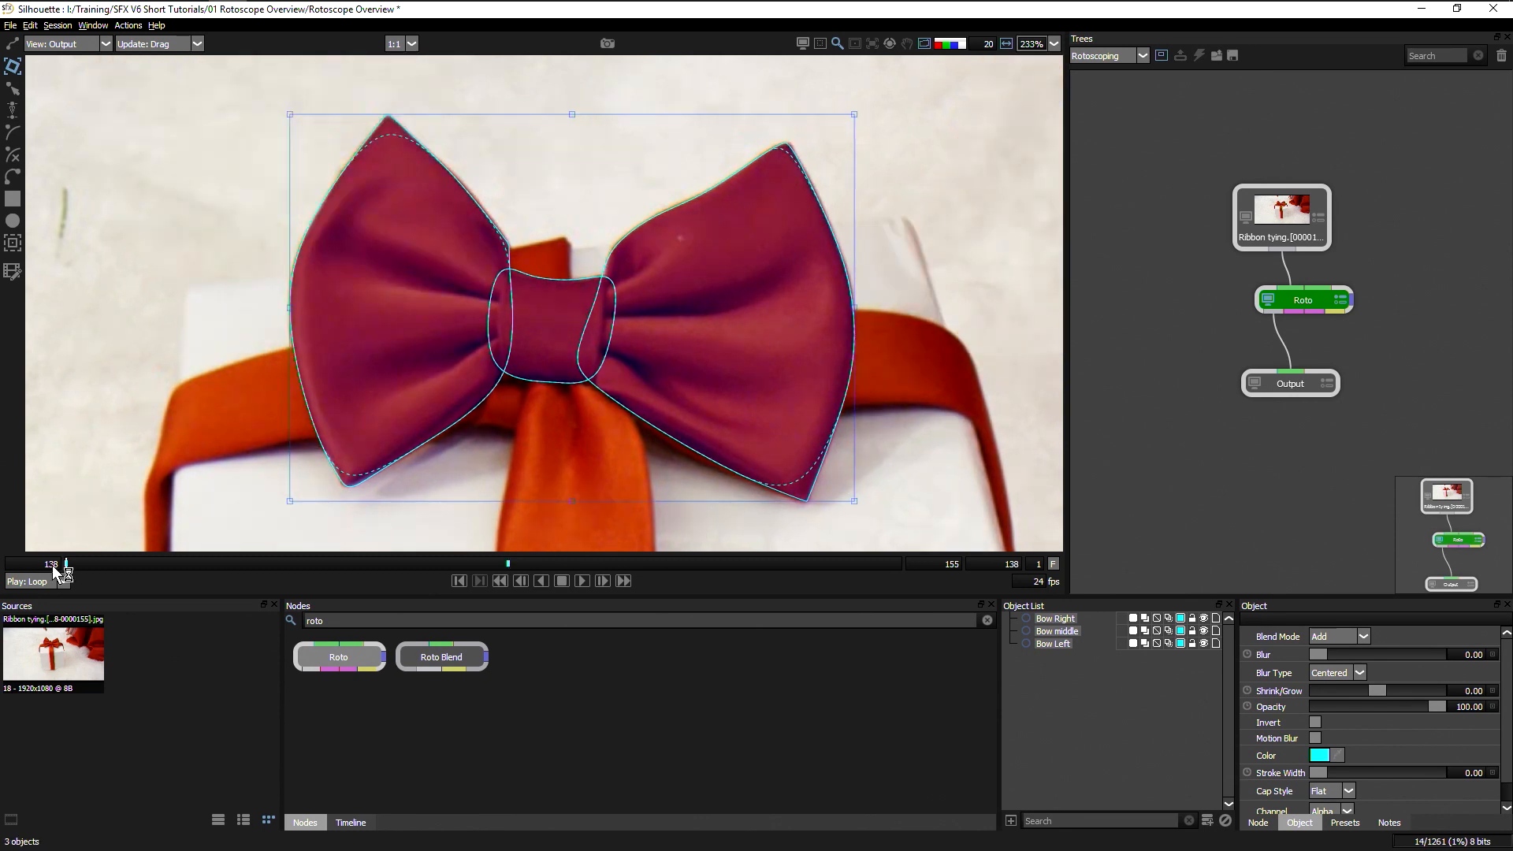
{"action": "left_click_drag", "start_coordinate": [53, 565], "coordinate": [360, 565]}
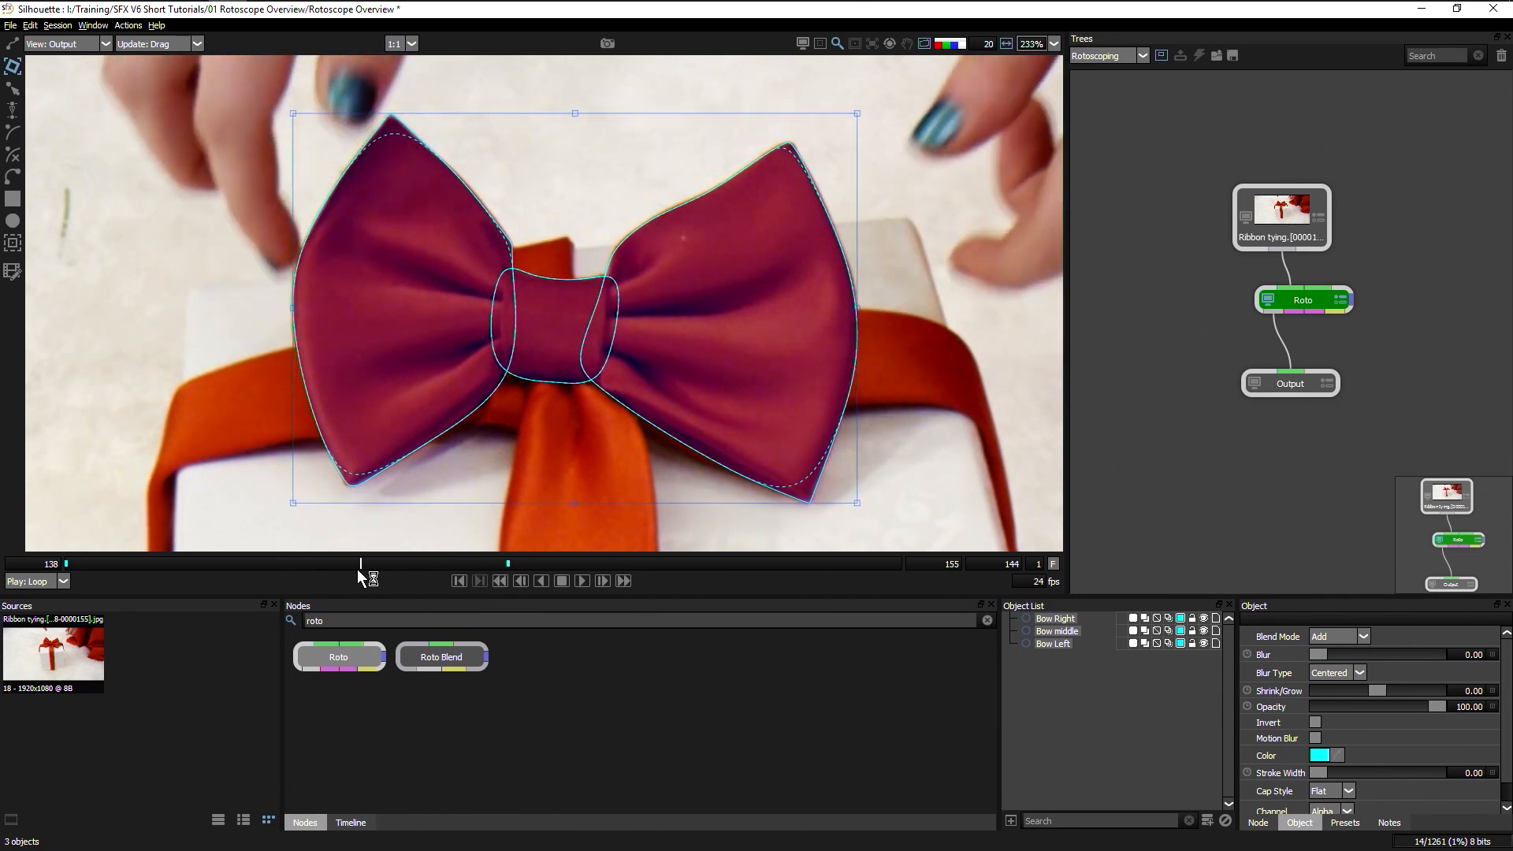
{"action": "left_click", "coordinate": [65, 563]}
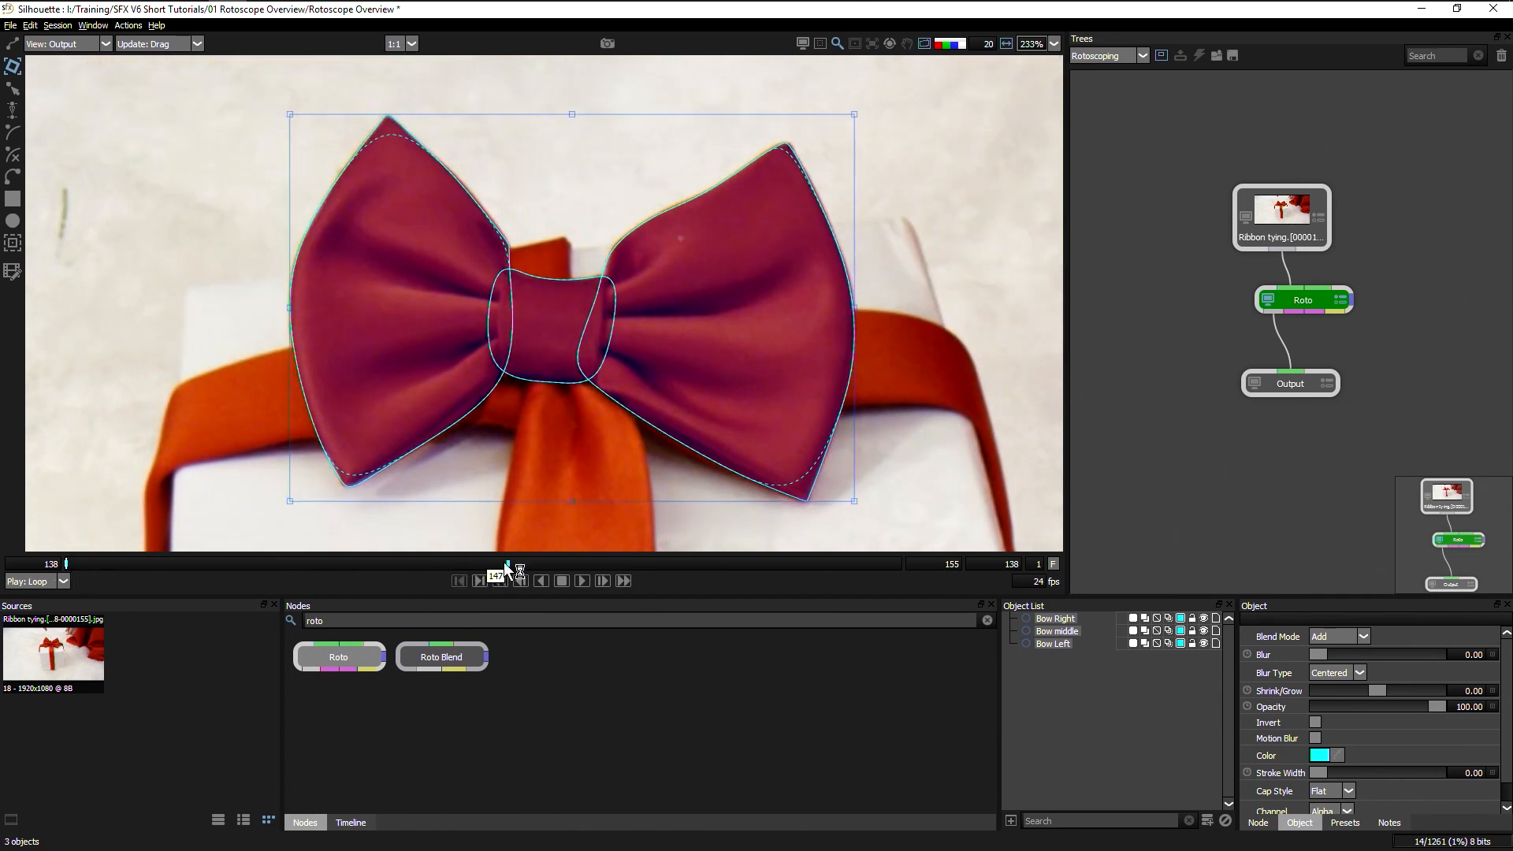
{"action": "left_click_drag", "start_coordinate": [69, 562], "coordinate": [512, 555]}
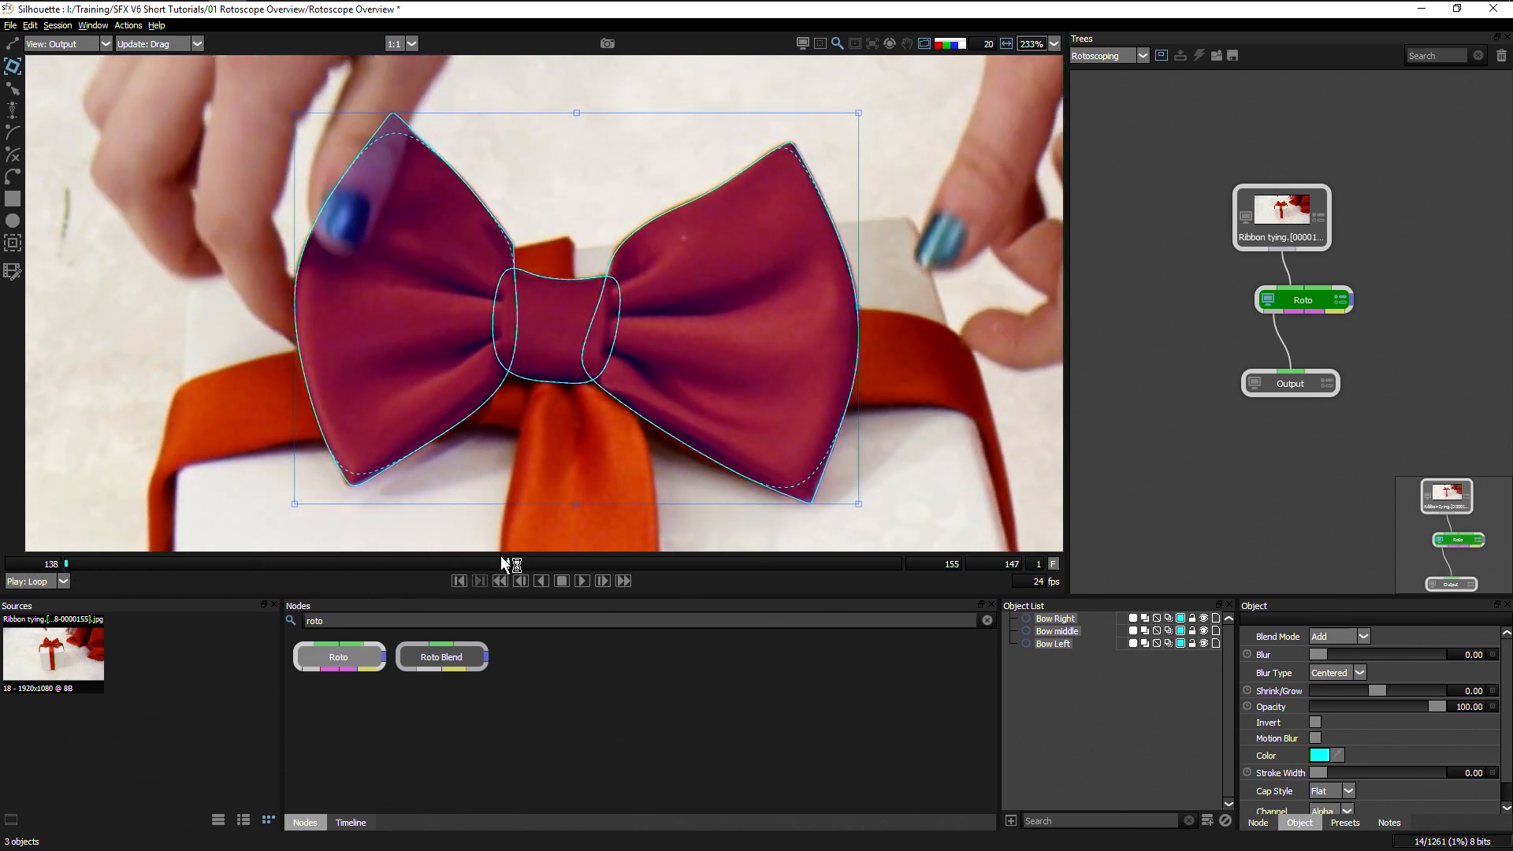
Step: Draw a closed X-Spline around the thumb that covers the bow's left loop at frame 147
{"action": "left_click", "coordinate": [14, 156]}
{"action": "left_click", "coordinate": [443, 63]}
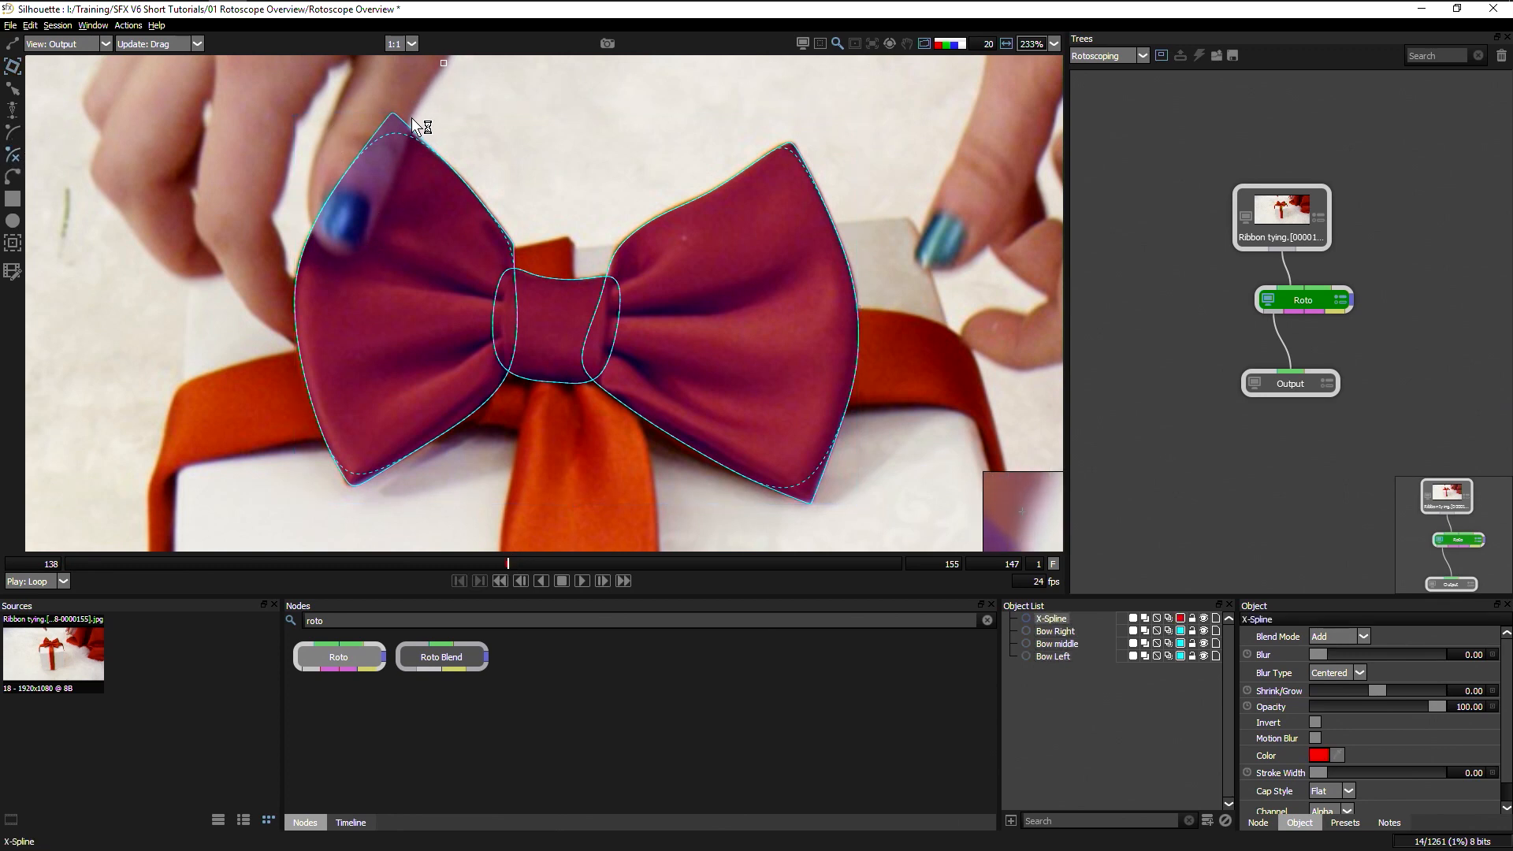
{"action": "left_click", "coordinate": [410, 115]}
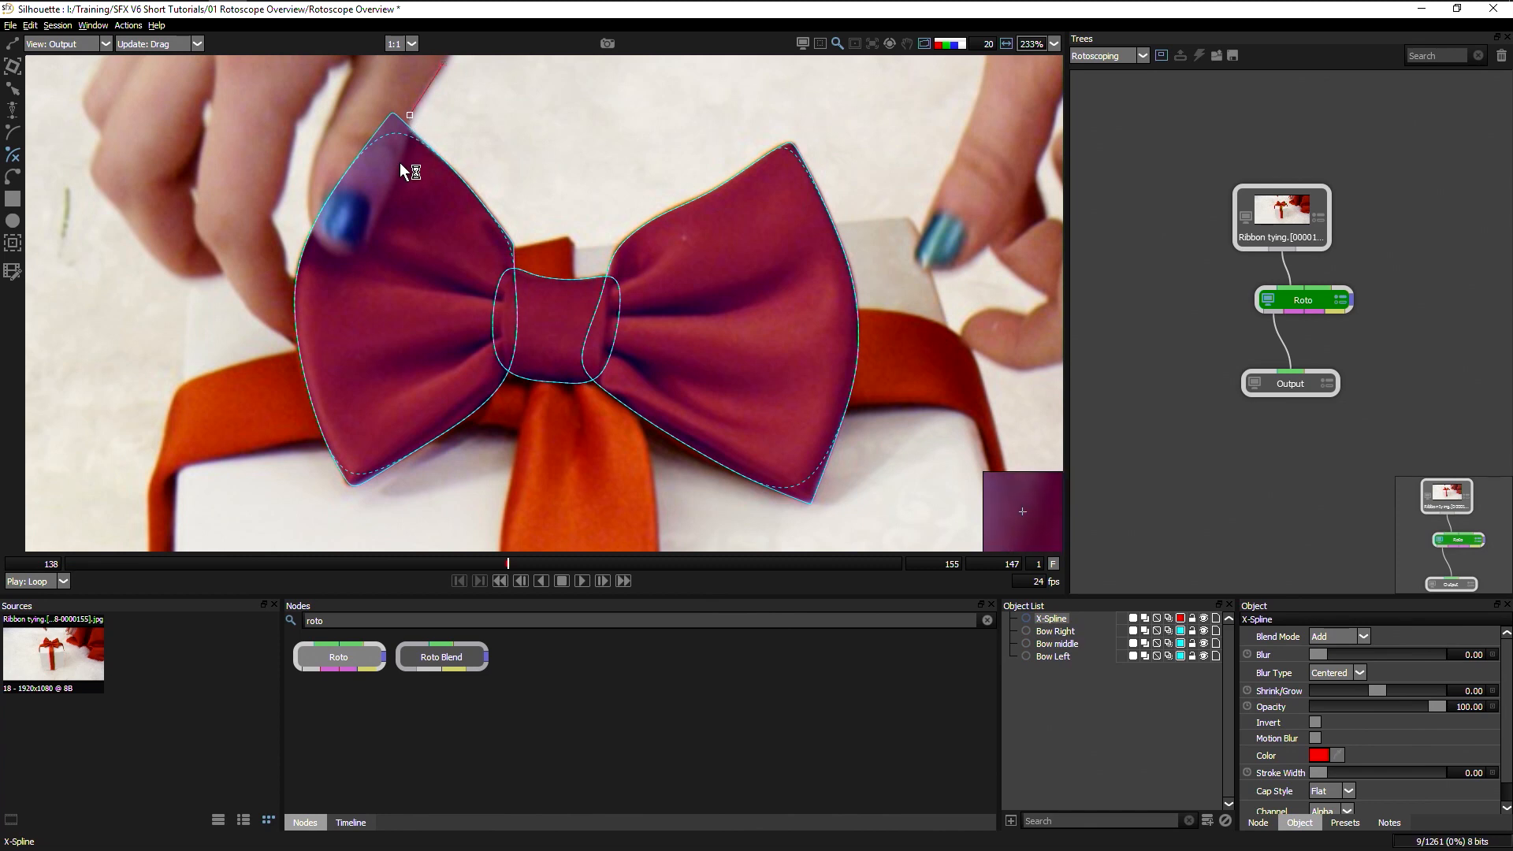
{"action": "key", "text": "a"}
{"action": "key", "text": "a"}
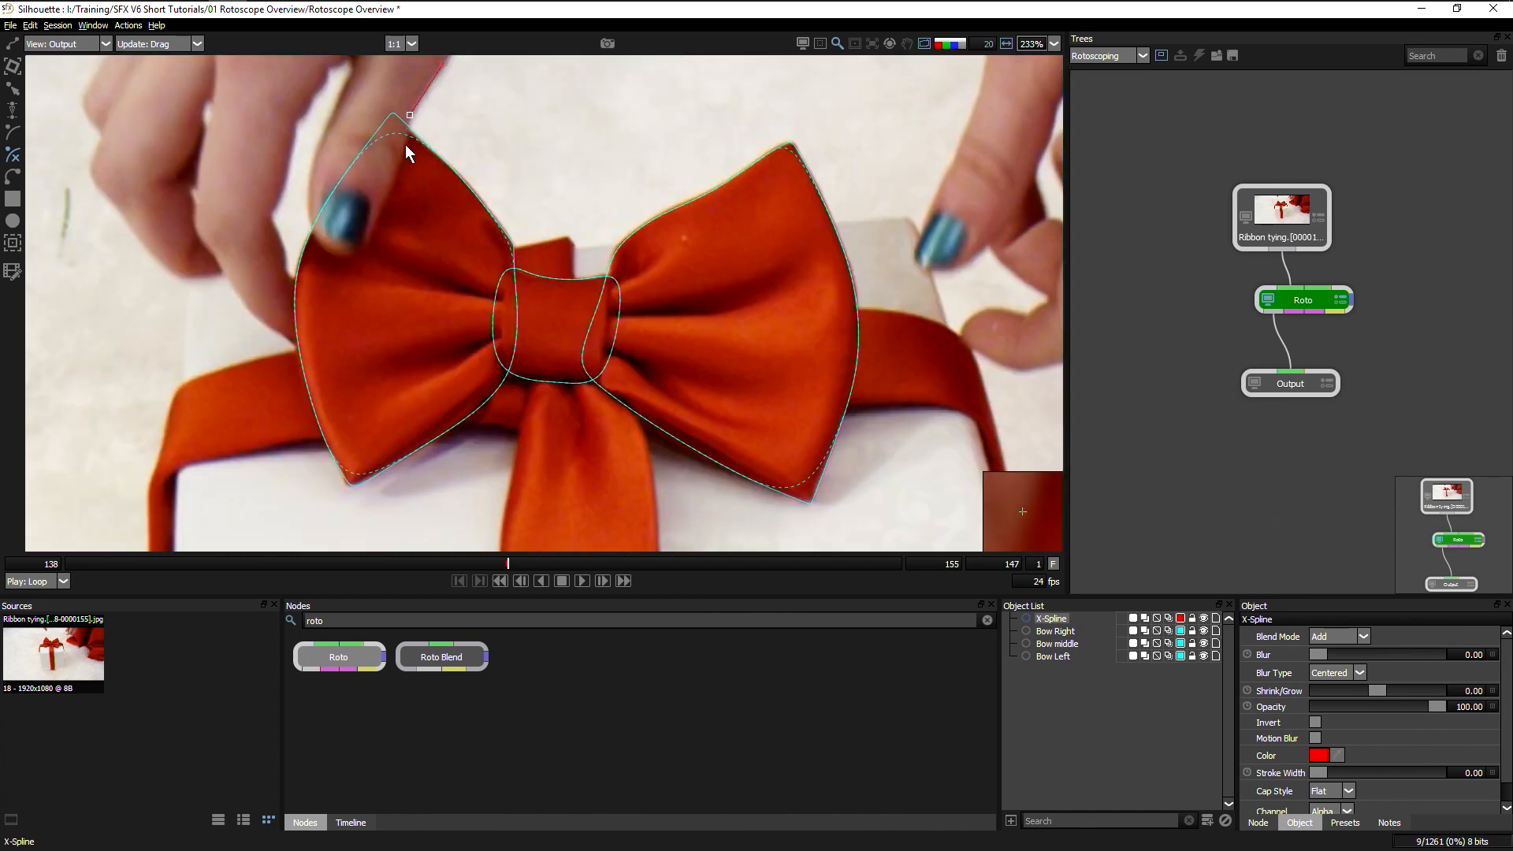
{"action": "left_click", "coordinate": [401, 157]}
{"action": "left_click", "coordinate": [360, 256]}
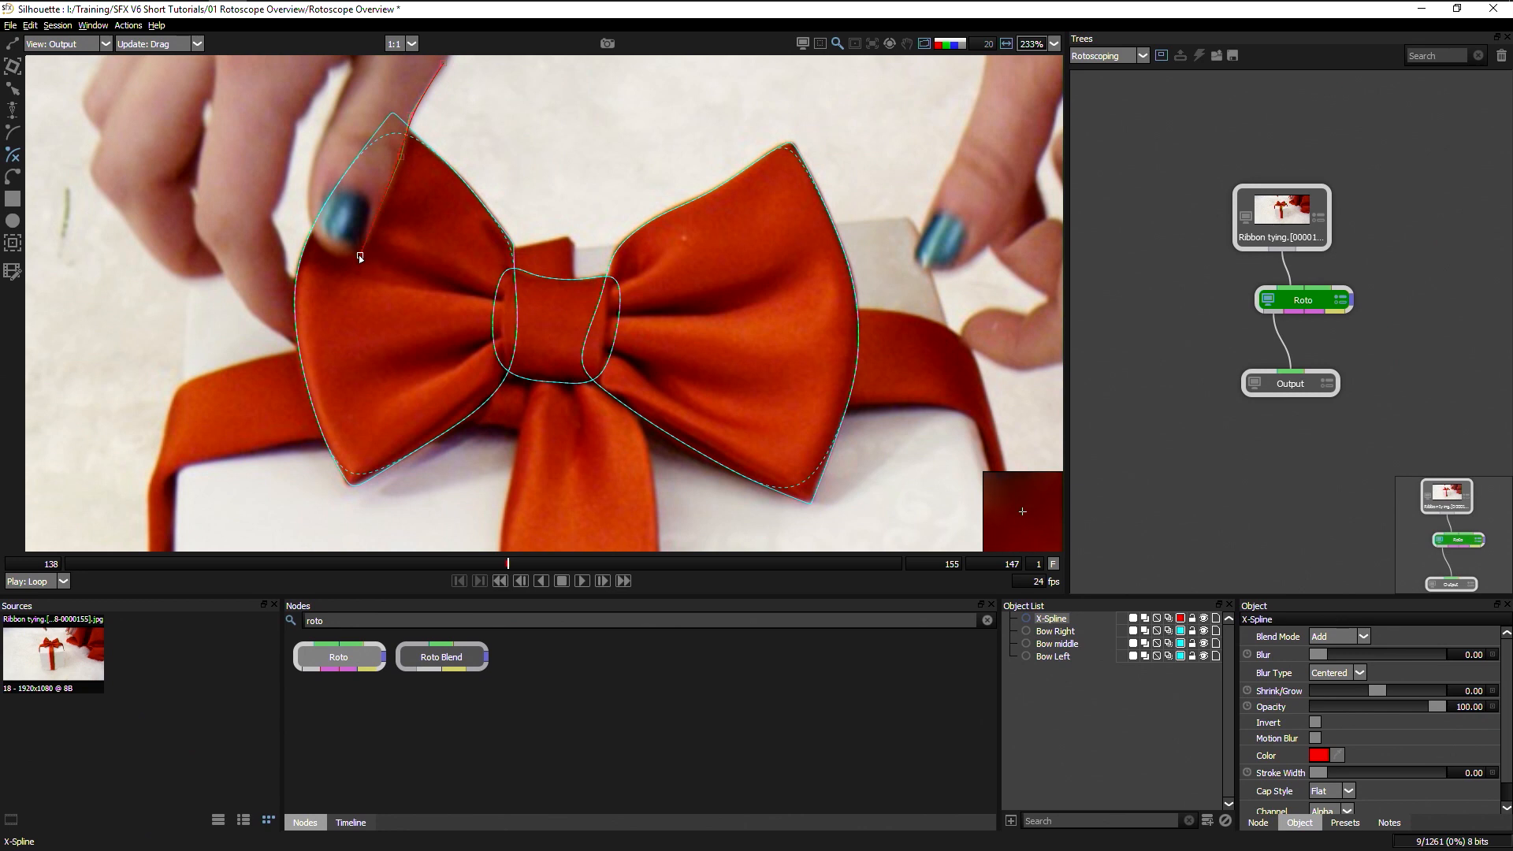
{"action": "left_click", "coordinate": [298, 211]}
{"action": "left_click", "coordinate": [334, 102]}
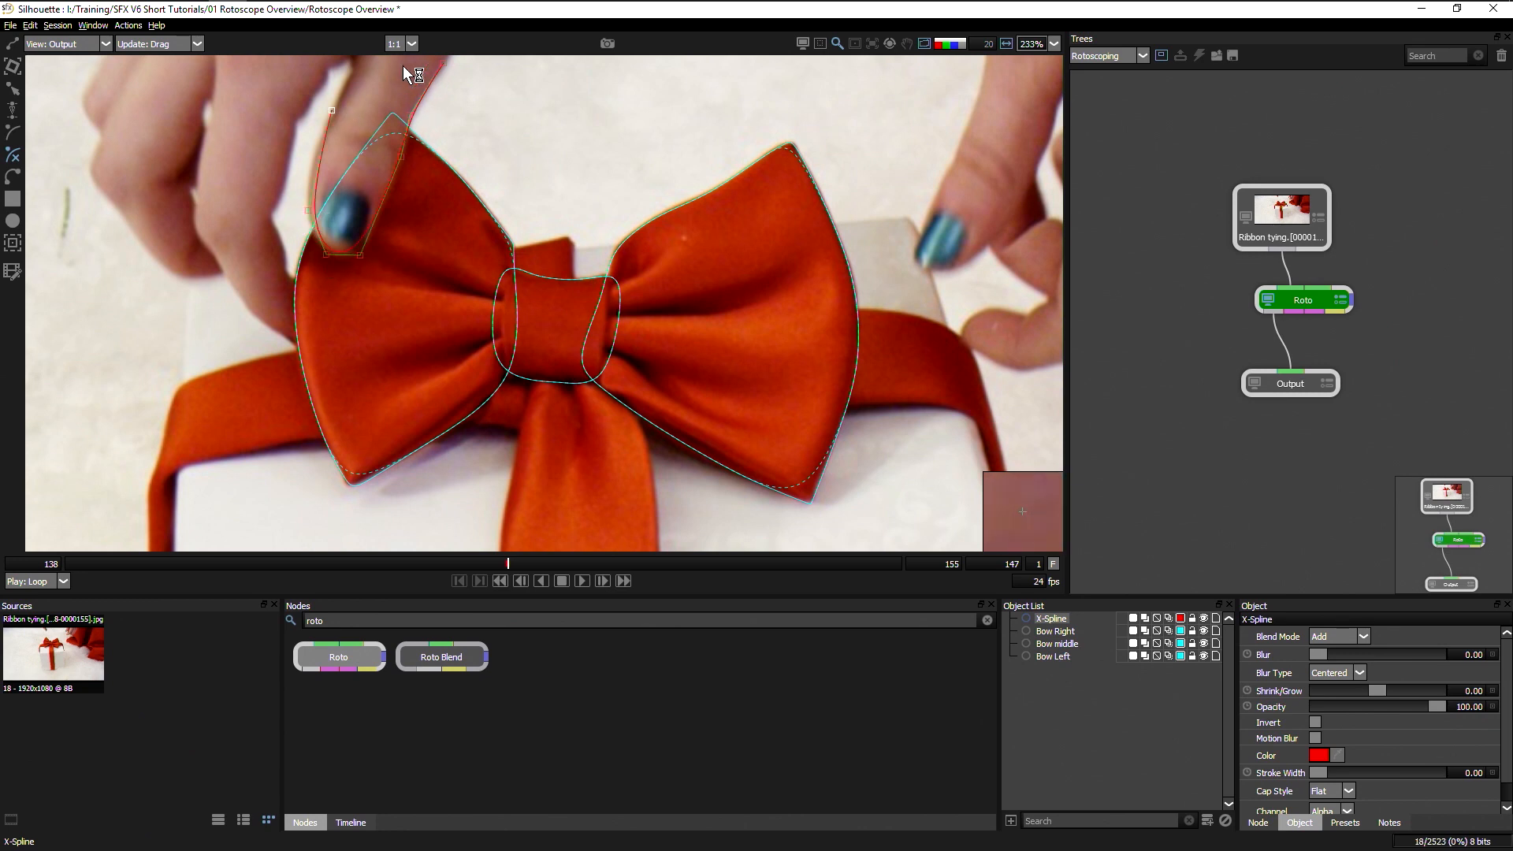
{"action": "left_click", "coordinate": [403, 64]}
{"action": "left_click", "coordinate": [442, 64]}
Step: Adjust the new shape's points to follow the thumb's edge and hide the shape outlines
{"action": "mouse_move", "coordinate": [361, 257]}
{"action": "left_mouse_down"}
{"action": "mouse_move", "coordinate": [317, 254]}
{"action": "mouse_move", "coordinate": [306, 200]}
{"action": "left_mouse_up"}
{"action": "left_click", "coordinate": [328, 113]}
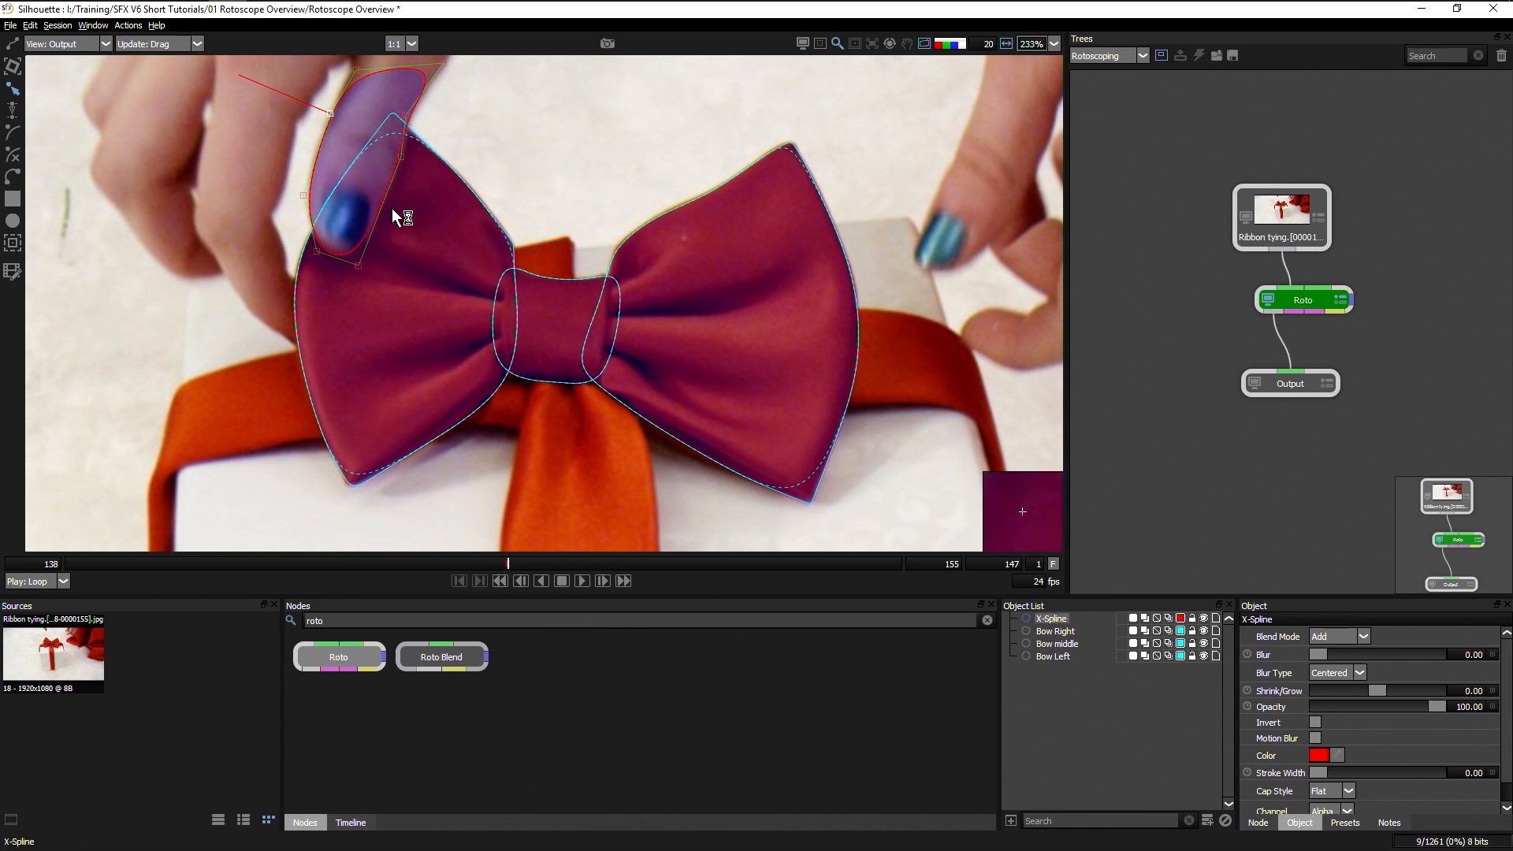
{"action": "left_click", "coordinate": [925, 43]}
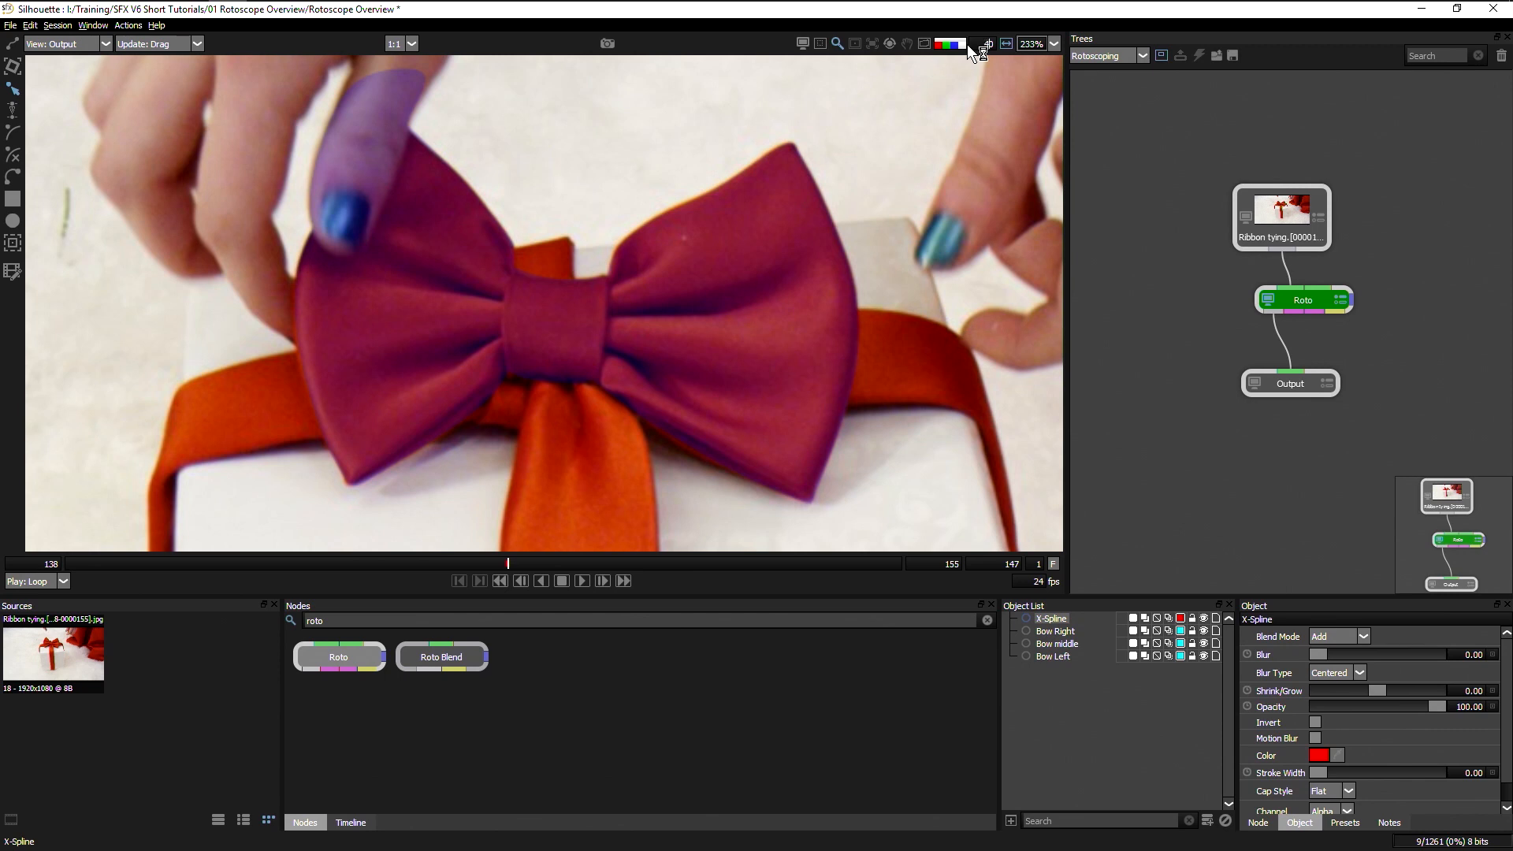
Step: Rename the new X-Spline as "Thumb" and set its blend mode to Subtract
{"action": "double_click", "coordinate": [1052, 619]}
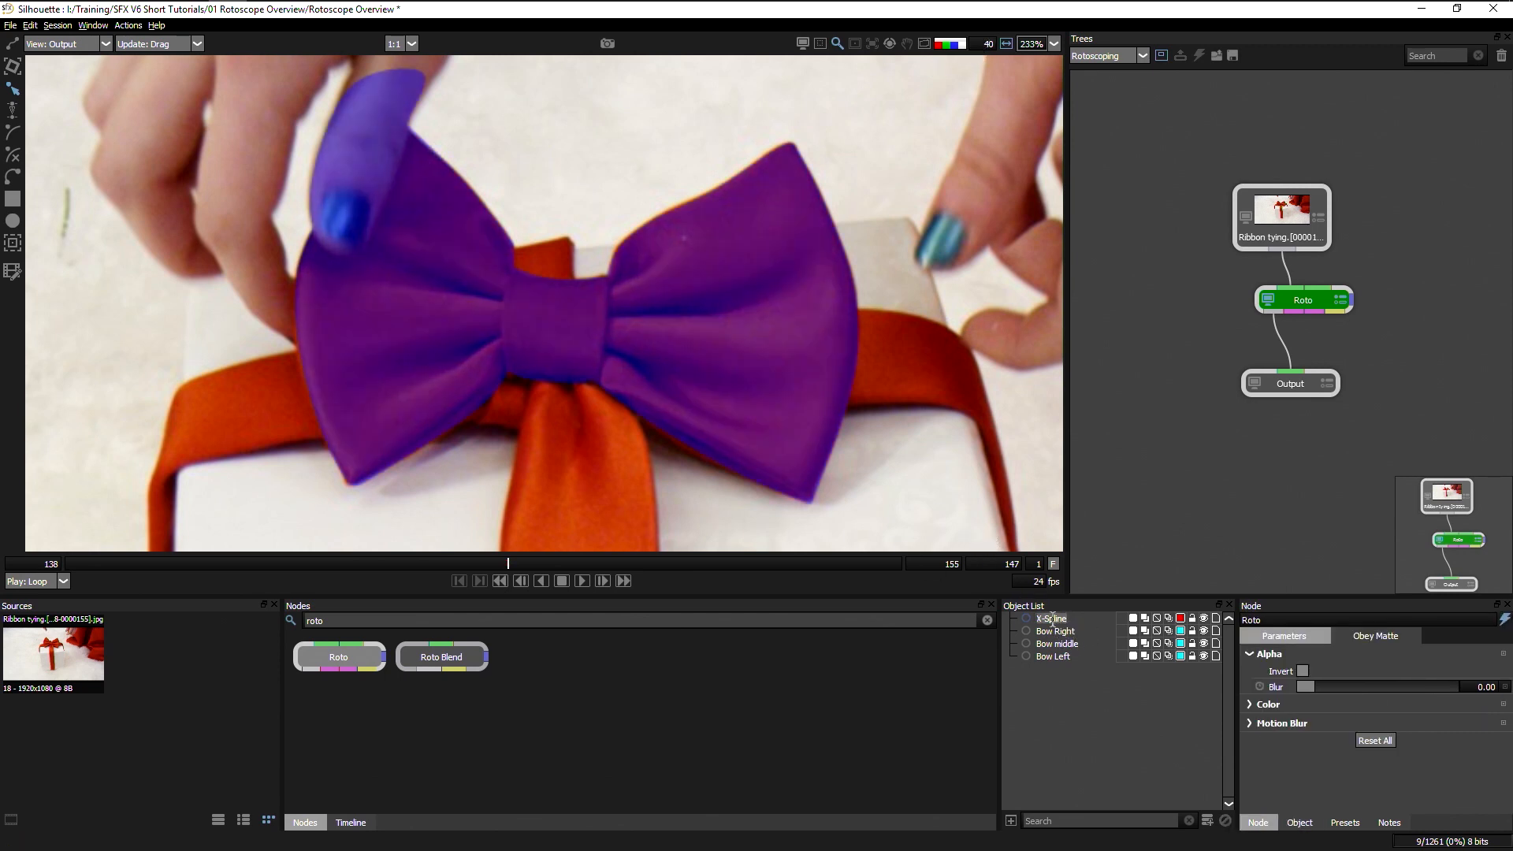
{"action": "type", "text": "Thumb"}
{"action": "key", "text": "Return"}
{"action": "left_click", "coordinate": [1144, 618]}
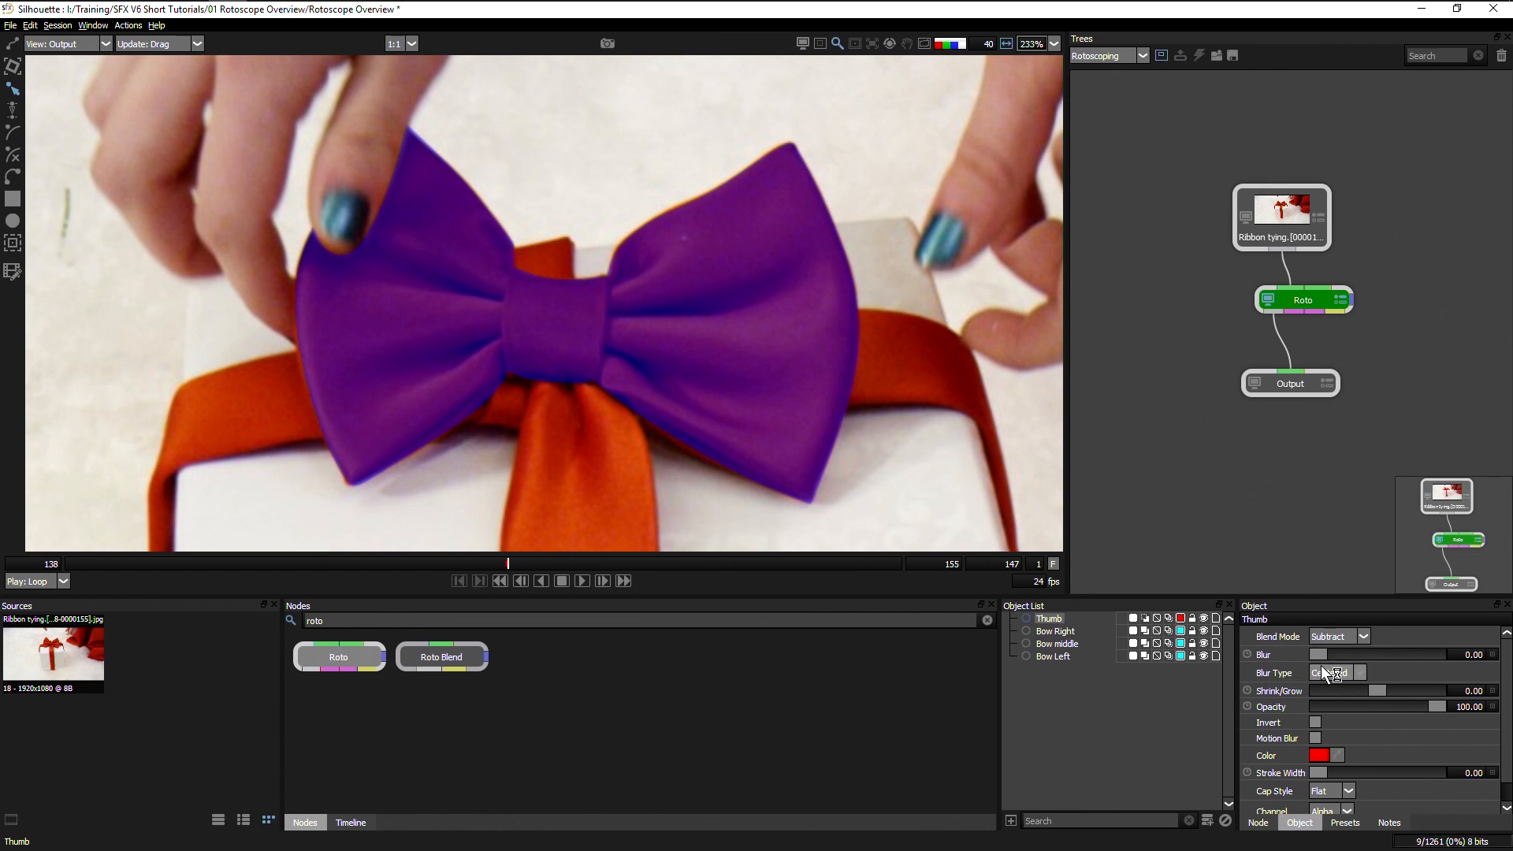
{"action": "left_click_drag", "start_coordinate": [1319, 655], "coordinate": [1315, 661]}
Step: Group Bow Right, Bow middle and Bow Left into a new layer named "Bow"
{"action": "left_click", "coordinate": [1056, 631]}
{"action": "left_click", "coordinate": [1056, 656], "text": "shift"}
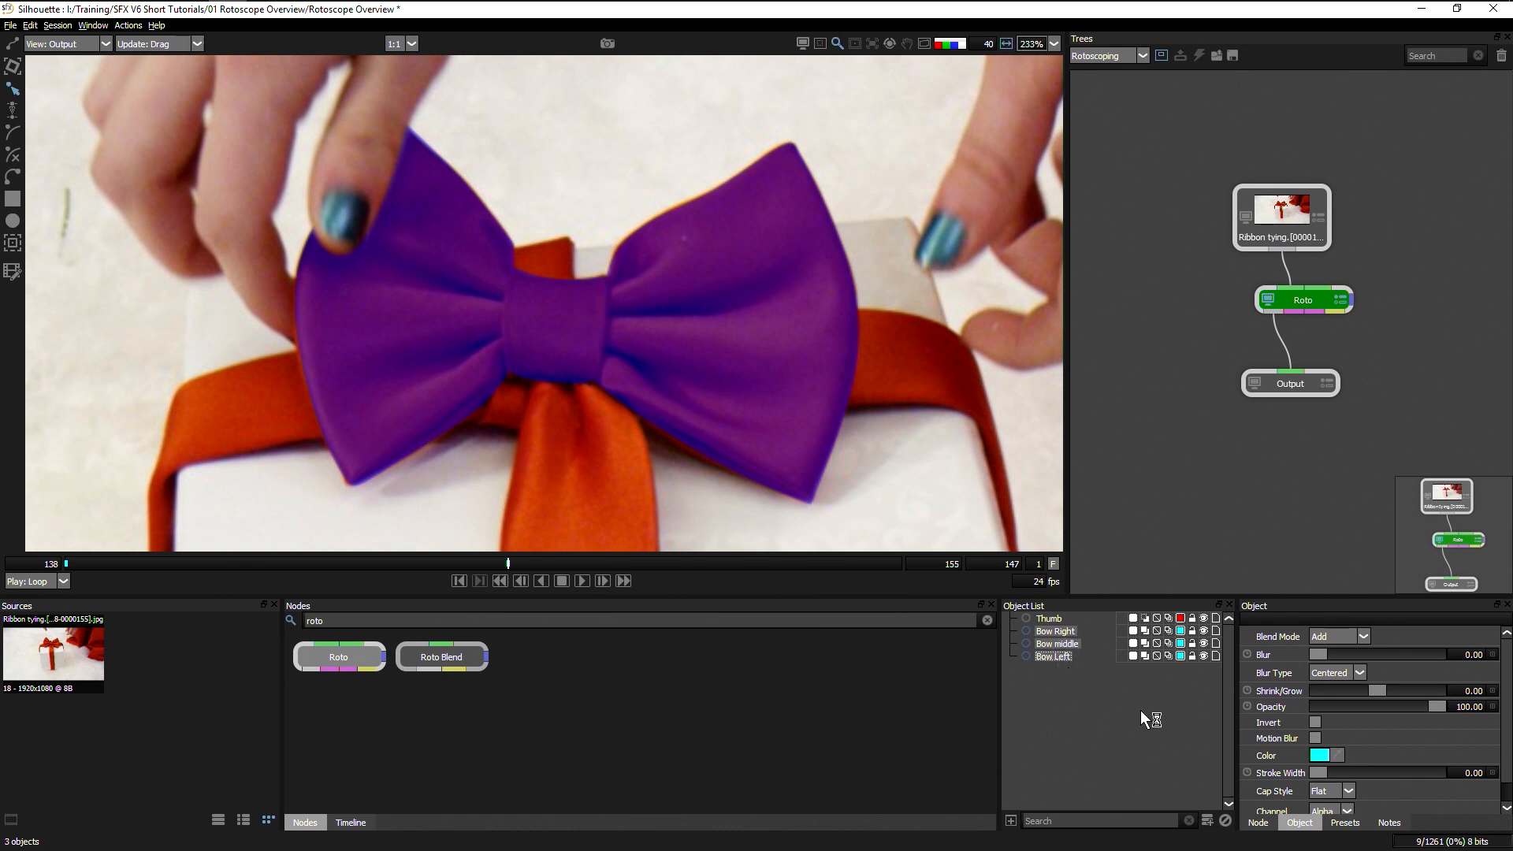
{"action": "left_click_drag", "start_coordinate": [1052, 658], "coordinate": [1206, 824]}
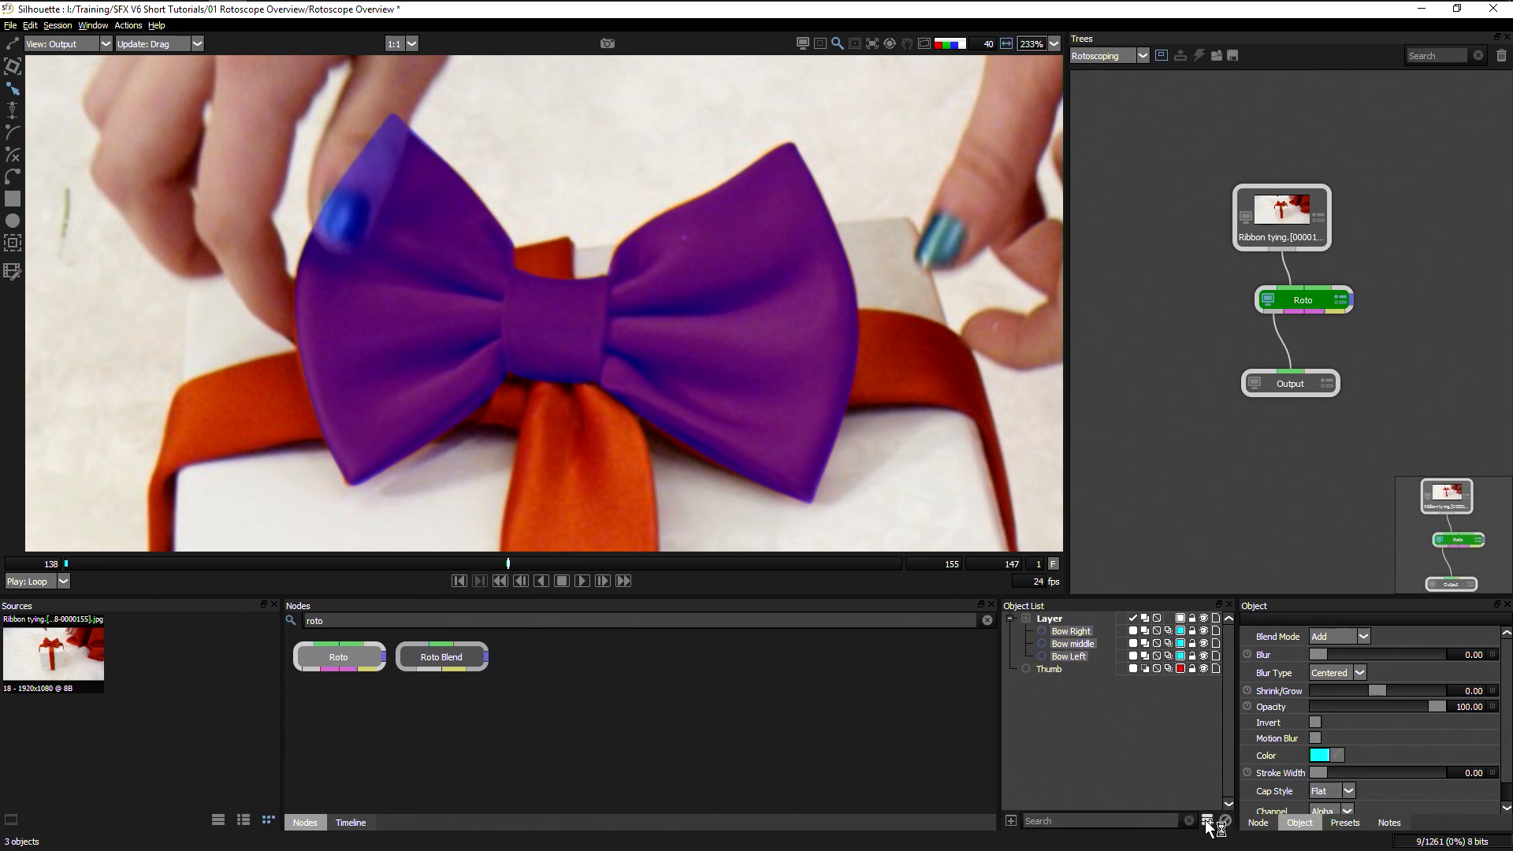
{"action": "double_click", "coordinate": [1046, 619]}
{"action": "type", "text": "Bow"}
{"action": "key", "text": "Return"}
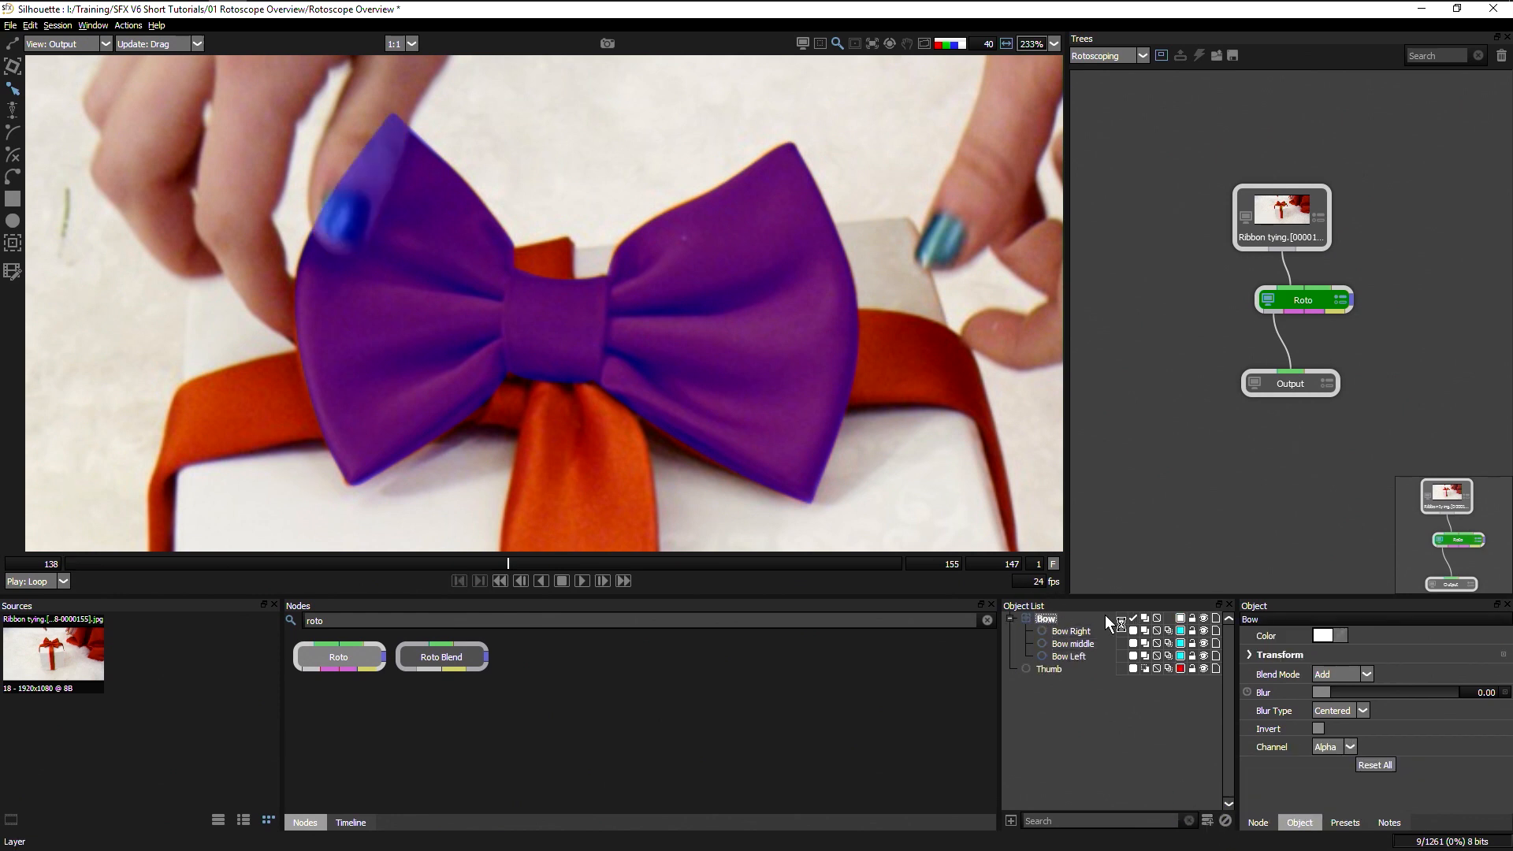
Step: Collapse the Bow layer and move it below the Thumb shape in the stacking order
{"action": "left_click", "coordinate": [1009, 619]}
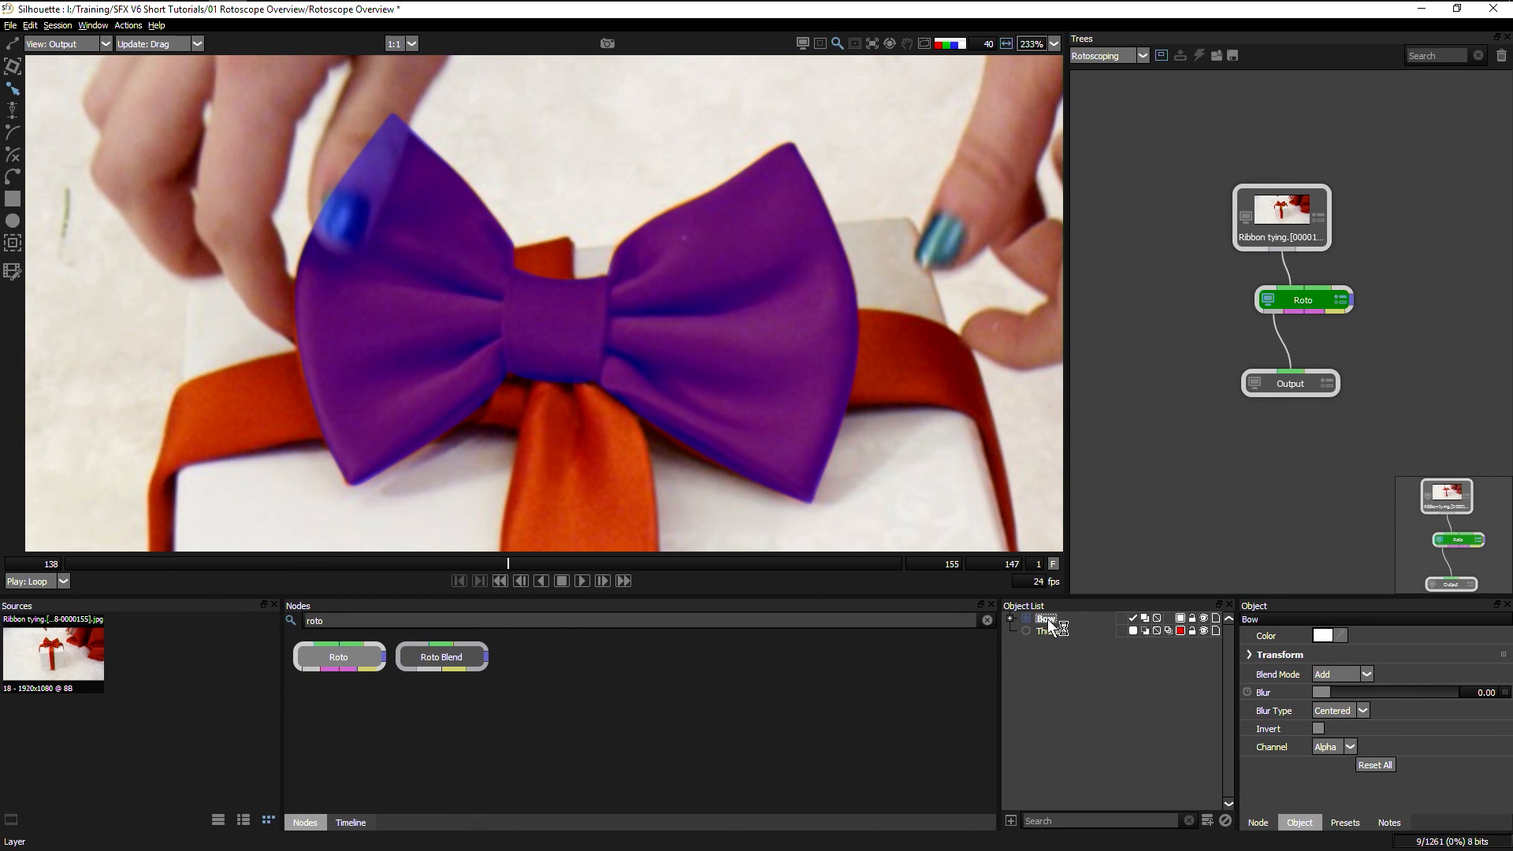
{"action": "left_click_drag", "start_coordinate": [1047, 618], "coordinate": [1050, 635]}
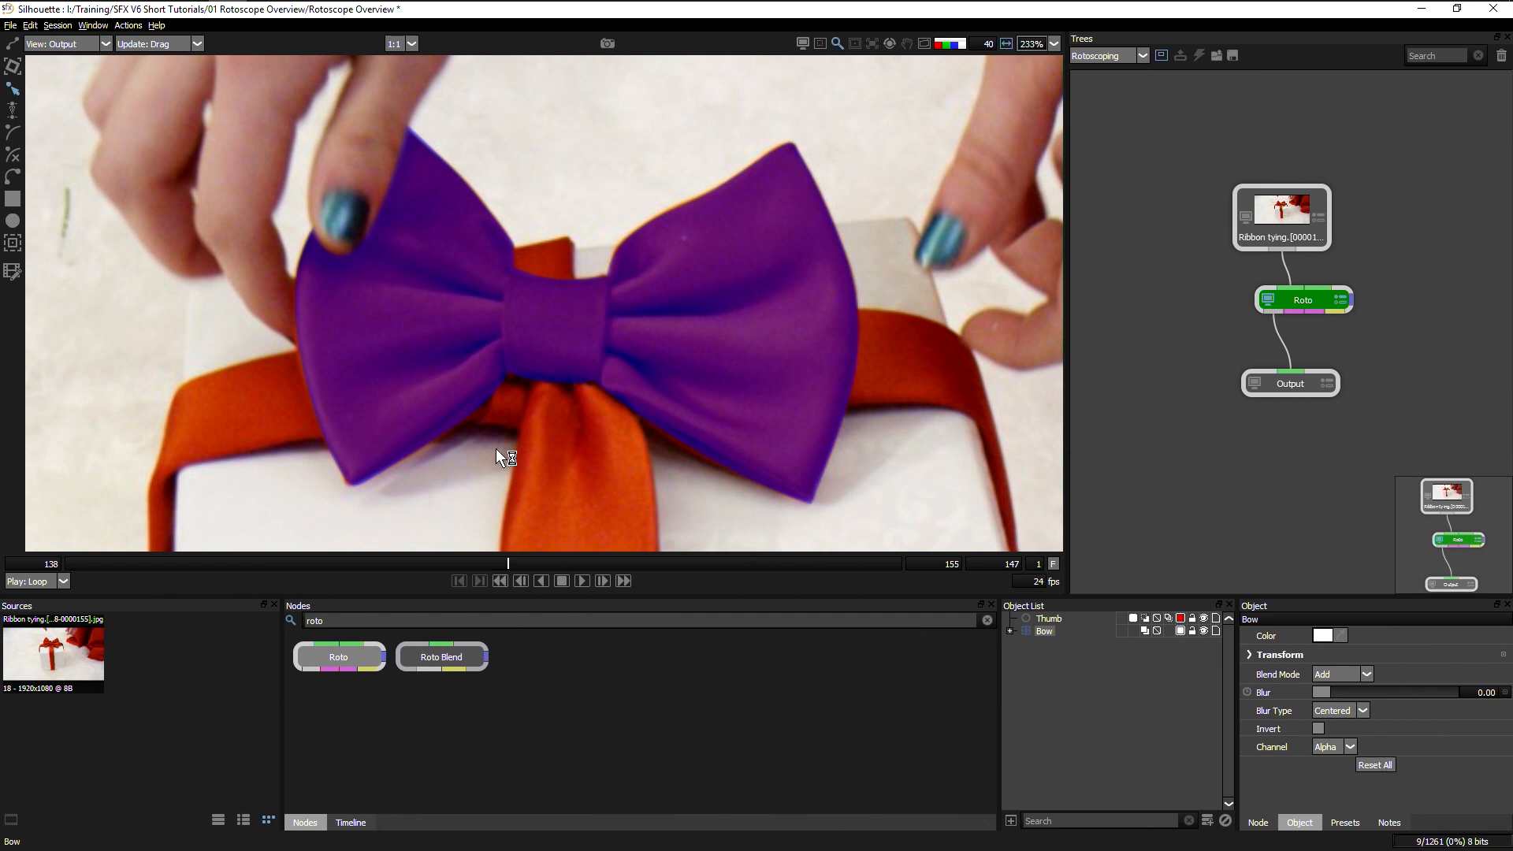
{"action": "left_click", "coordinate": [1074, 693]}
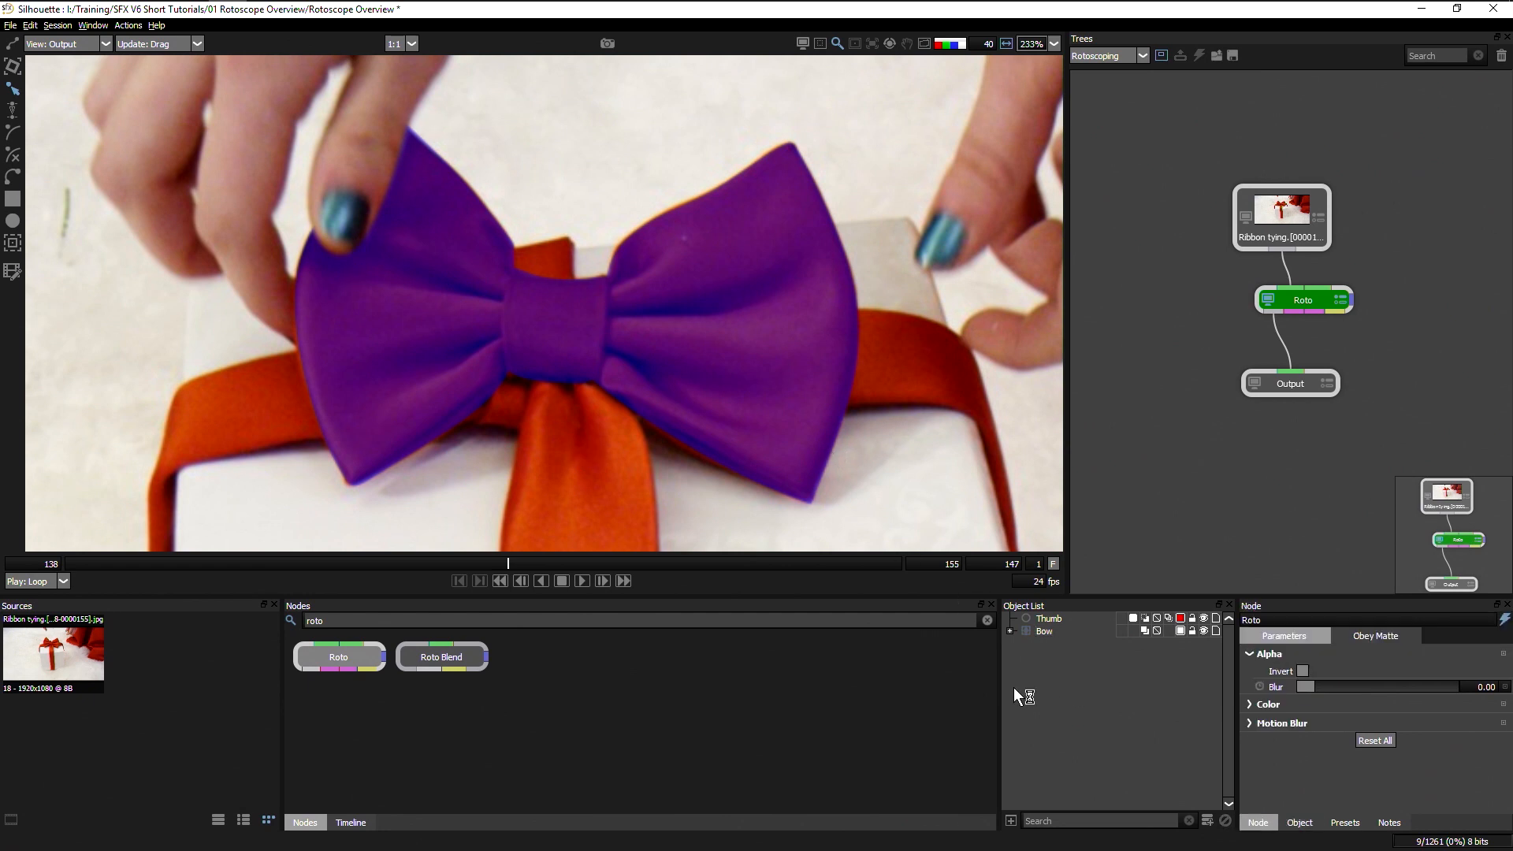